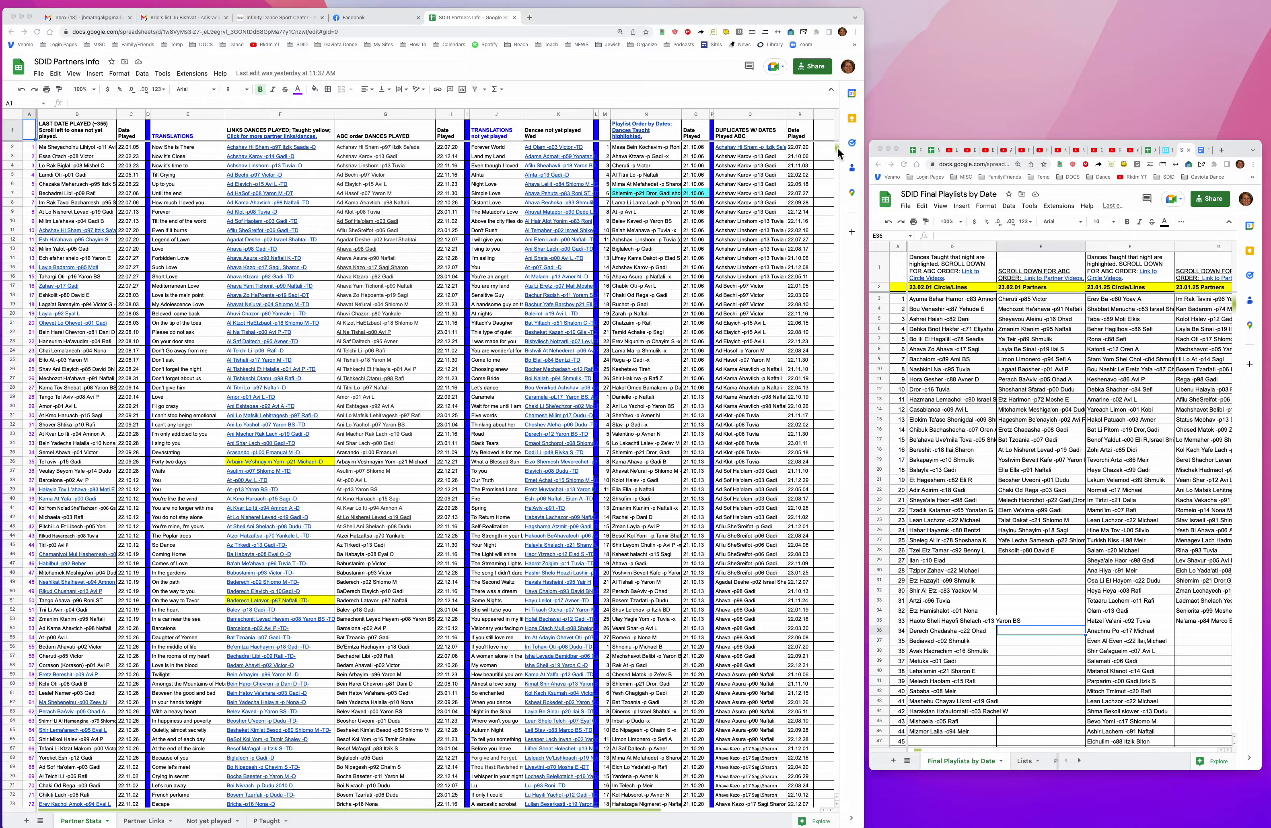
Copy the 23.02.01 Partners dances from the SDID Final Playlists by Date spreadsheet to N1915 in the Playlist Order by Dates column of SDID Partners Info
drag(836, 147, 829, 367)
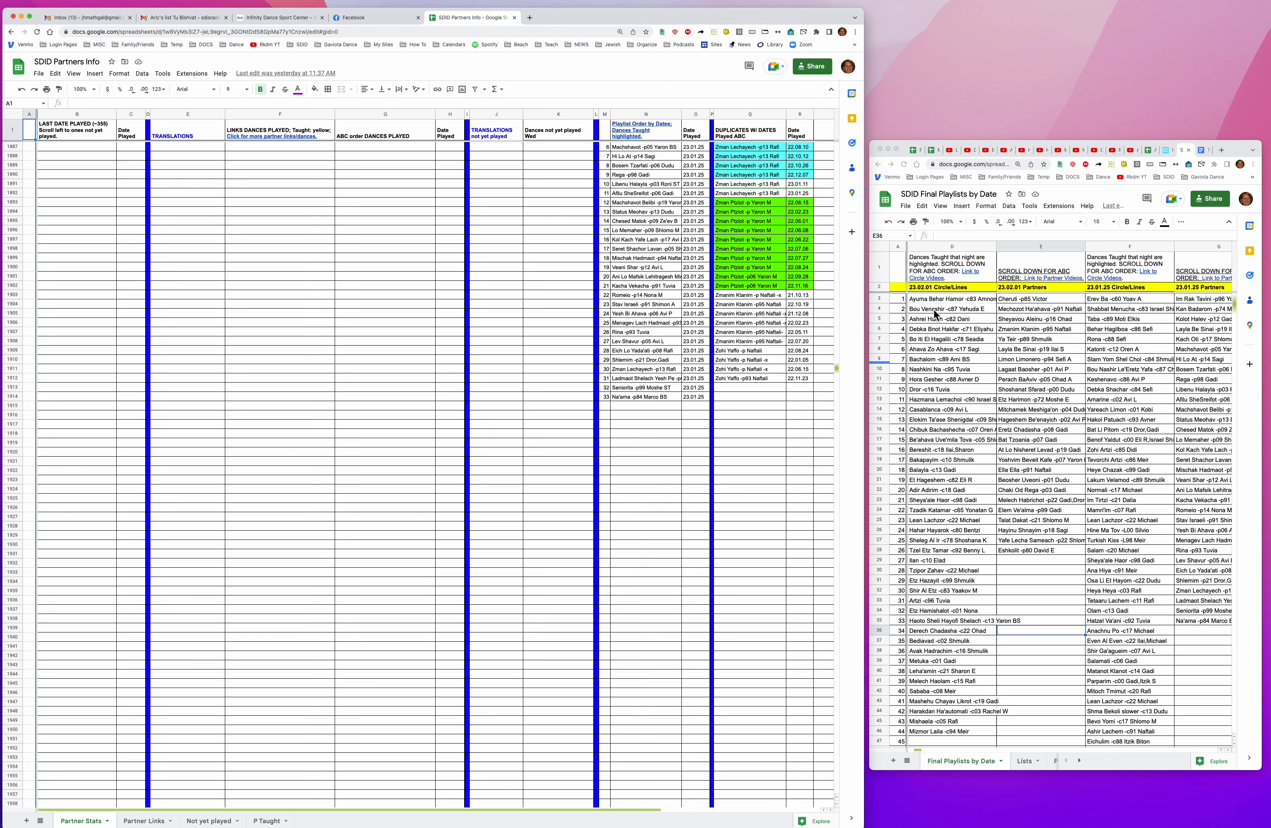
click(1019, 299)
drag(1018, 298, 1037, 550)
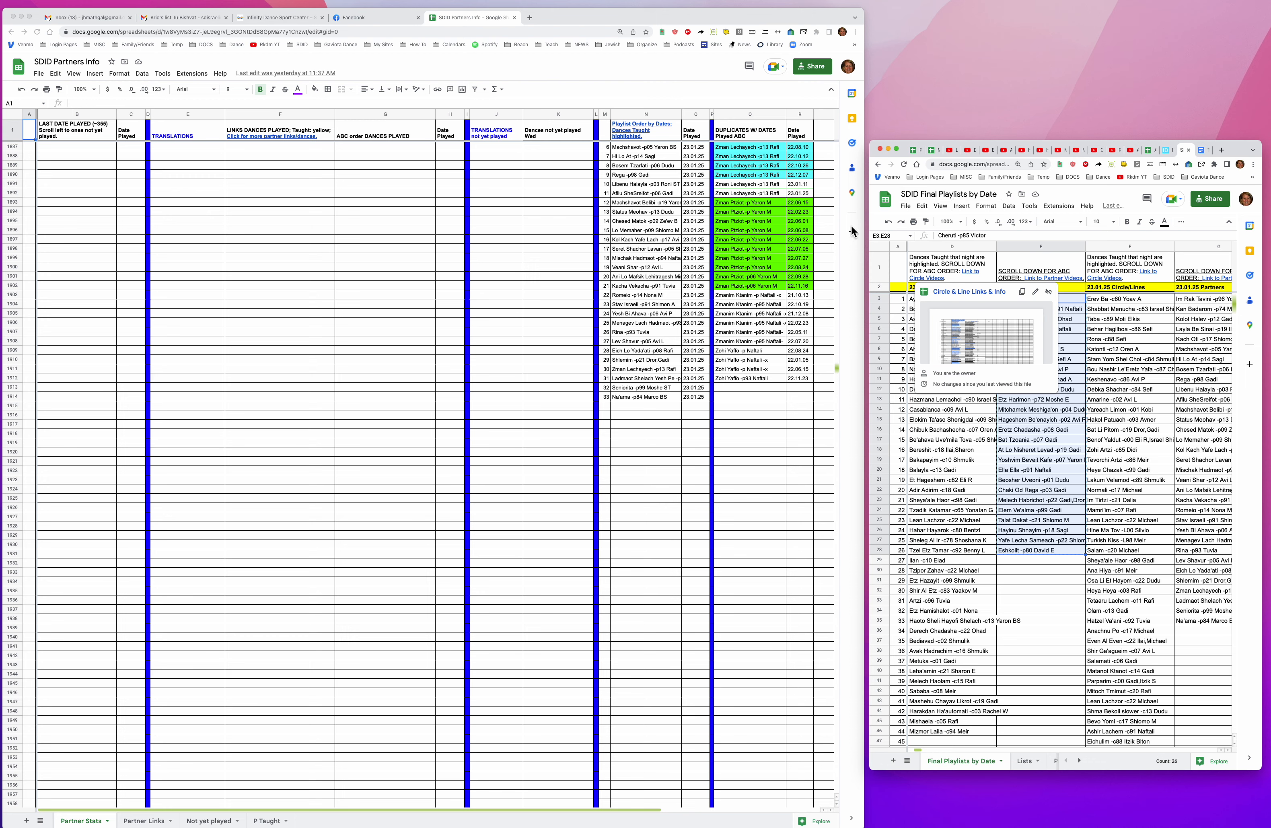
click(635, 407)
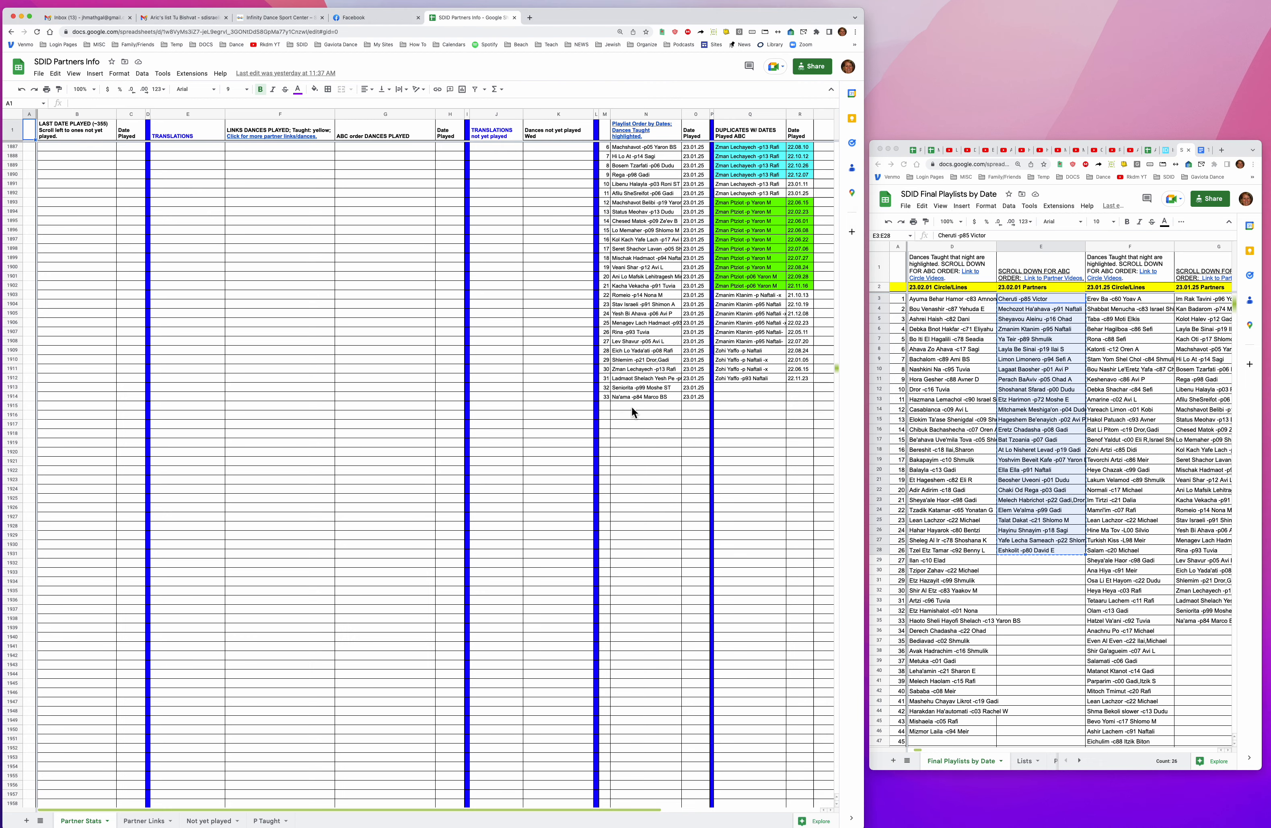
text(Cheruti -p85 Victor Mechozot Ha'ahava -p91 Naftali Sheyavou Aleinu -p16 Ohad Zmanim Ktanim -p95 Naftali Ya Teir -p89 Shmulik Layla Be Sinai -p19 Ilai S Limon Limonero -p94 Sefi A Lagaat Baosher -p01 Avi P Perach BaAviv -p05 Ohad A Shoshanat Sfarad -p00 Dudu Etz Harimon -p72 Moshe E Mitchamek Meshiga'on -p04 Dudu Hageshem Be'enayich -p02 Avi P Eretz Chadasha -p08 Gadi Bat Tzoania -p07 Gadi At Lo Nisheret Levad -p19 Gadi Yoshvim Beveit Kafe -p07 Yaron BS,Gadi Ella Ella -p91 Naftali Beosher Uveoni -p01 Dudu Chaki Od Rega -p03 Gadi Melech Habrichot -p22 Gadi,Dror Elem Ve'alma -p99 Gadi Talat Dakat -c21 Shlomo M Hayinu Shnayim -p18 Sagi Yafe Lecha Sameach -p22 Shlomo M Eshkolit -p80 David E)
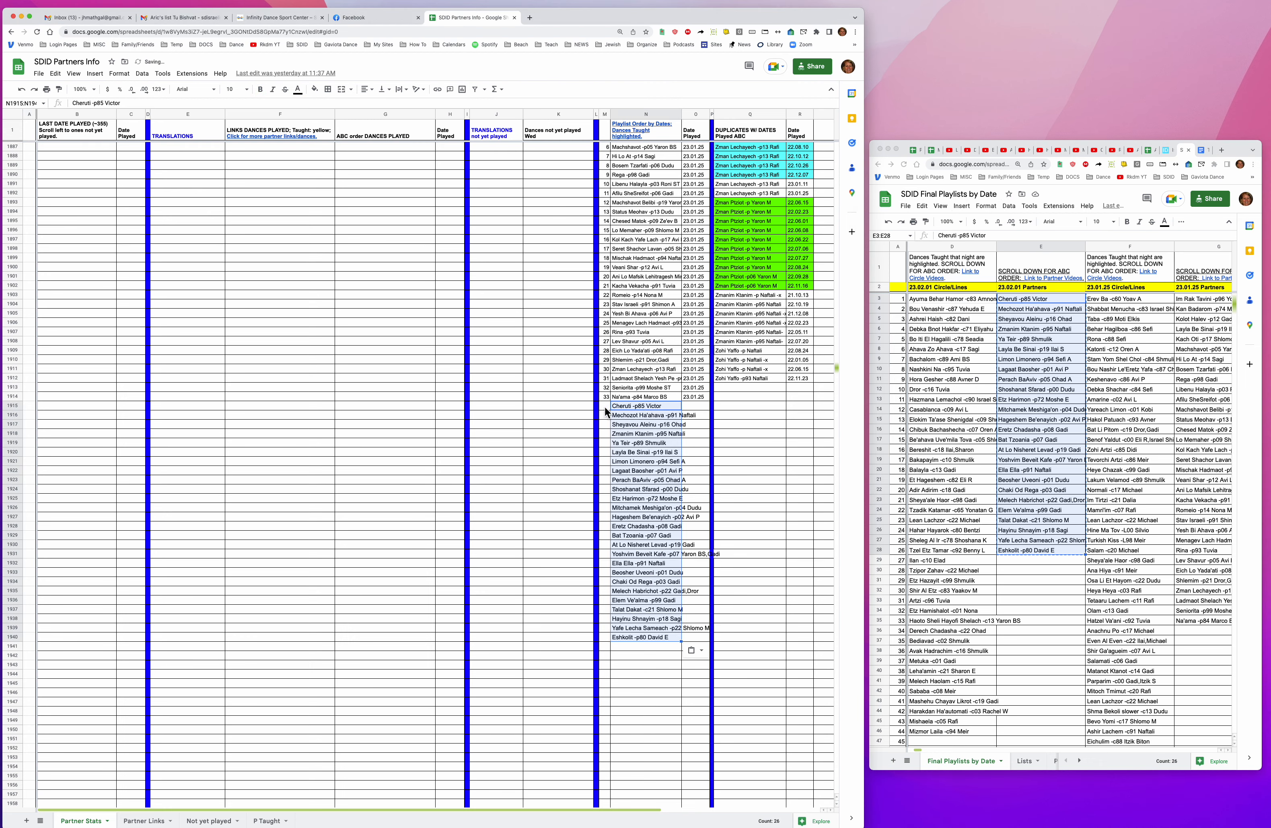
Number the newly added dances in column M sequentially from 1 to 26, starting at row 1915
click(604, 405)
text(1)
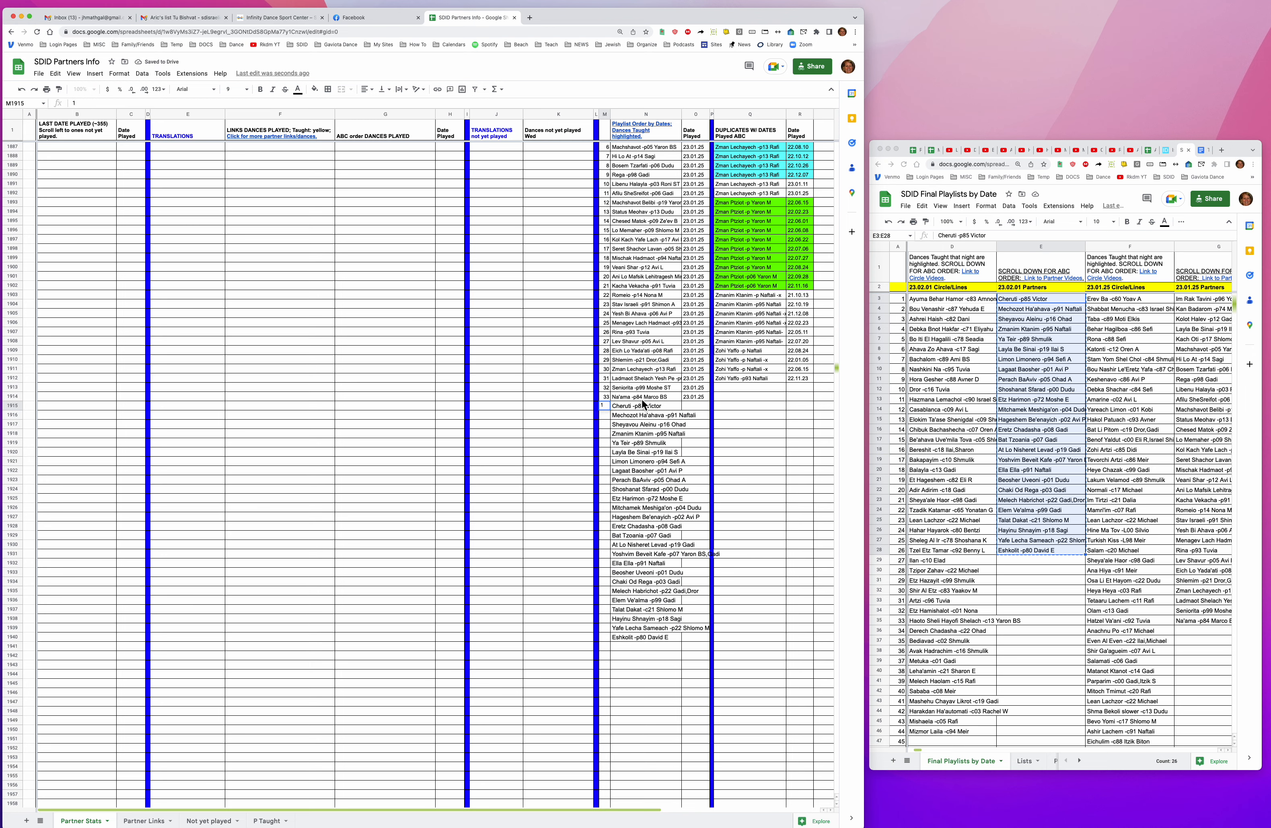
key(Return)
text(2)
key(Return)
text(3)
key(Return)
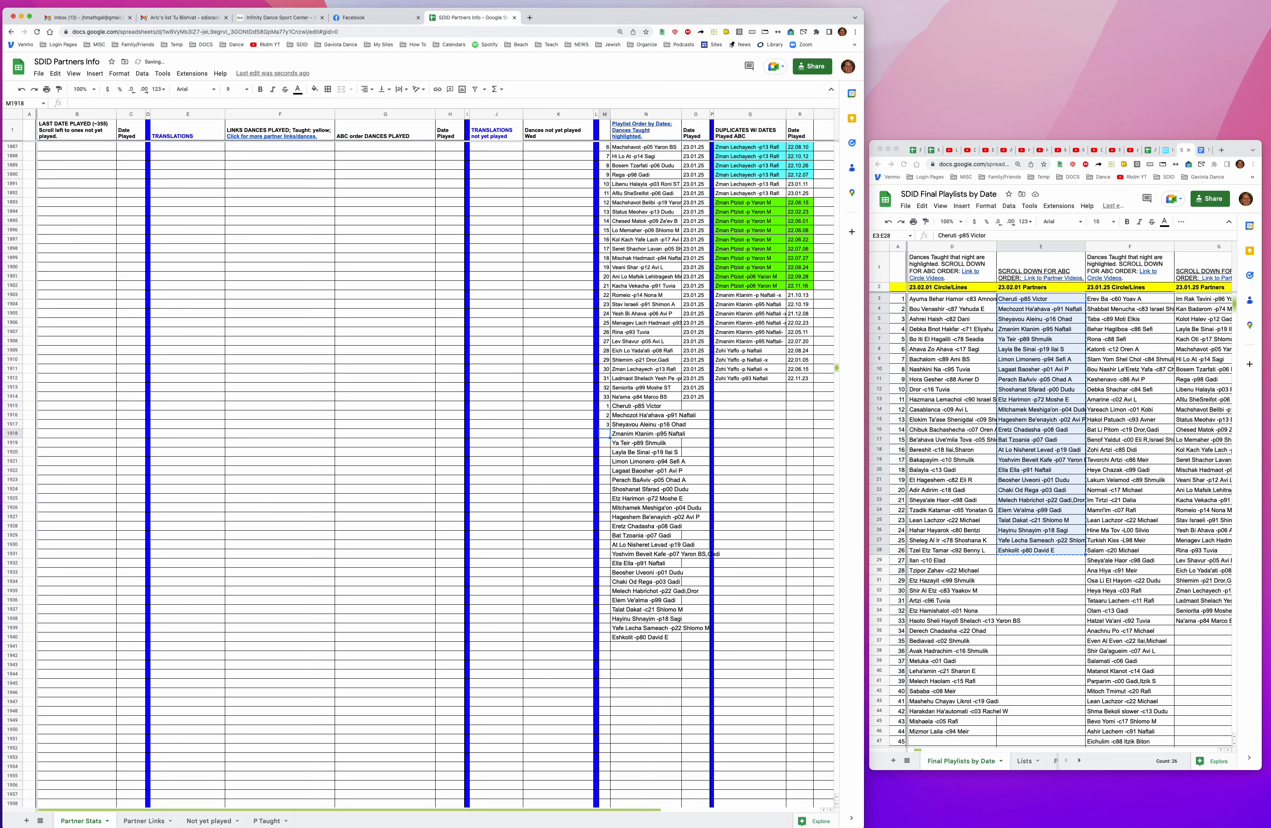
drag(608, 407, 614, 643)
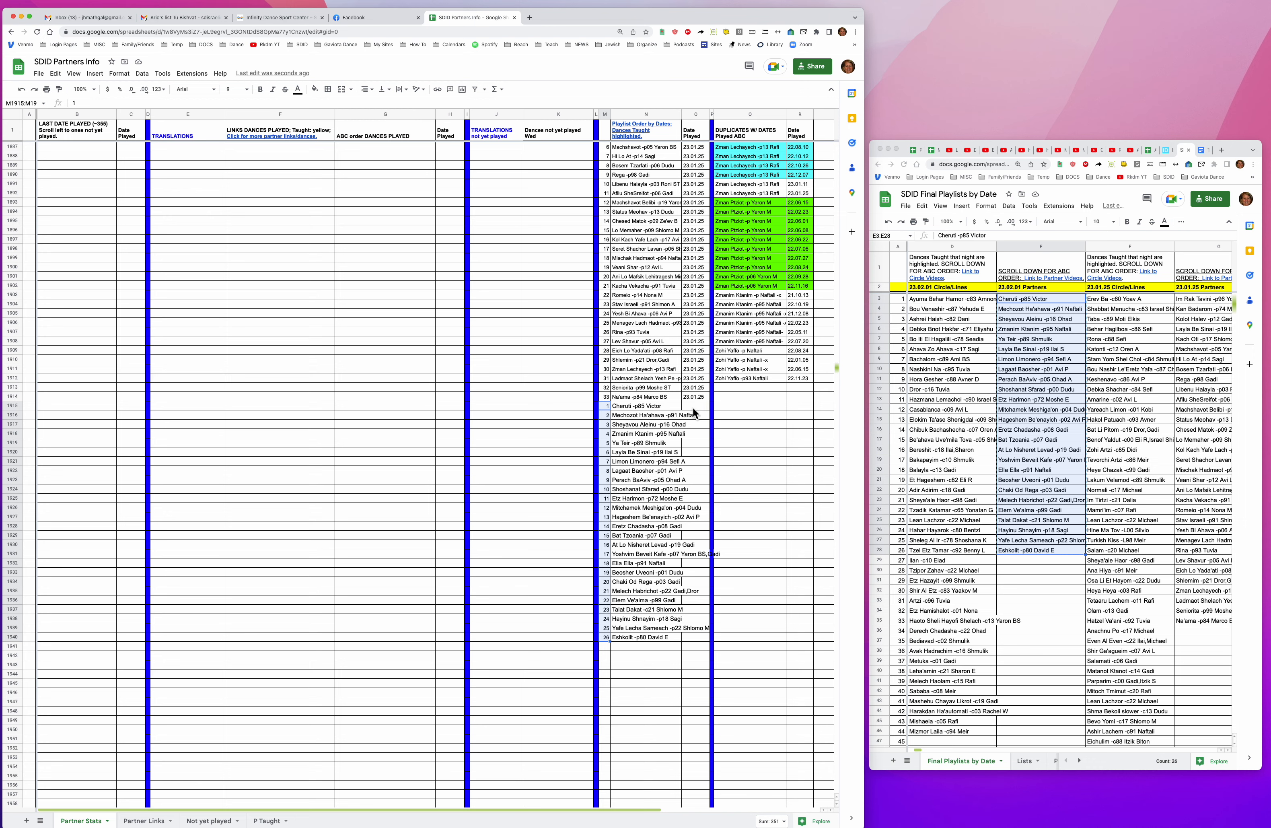
Enter the date 23.02.01 in column O beside the first new dance and copy it to the rest of the new rows
click(696, 407)
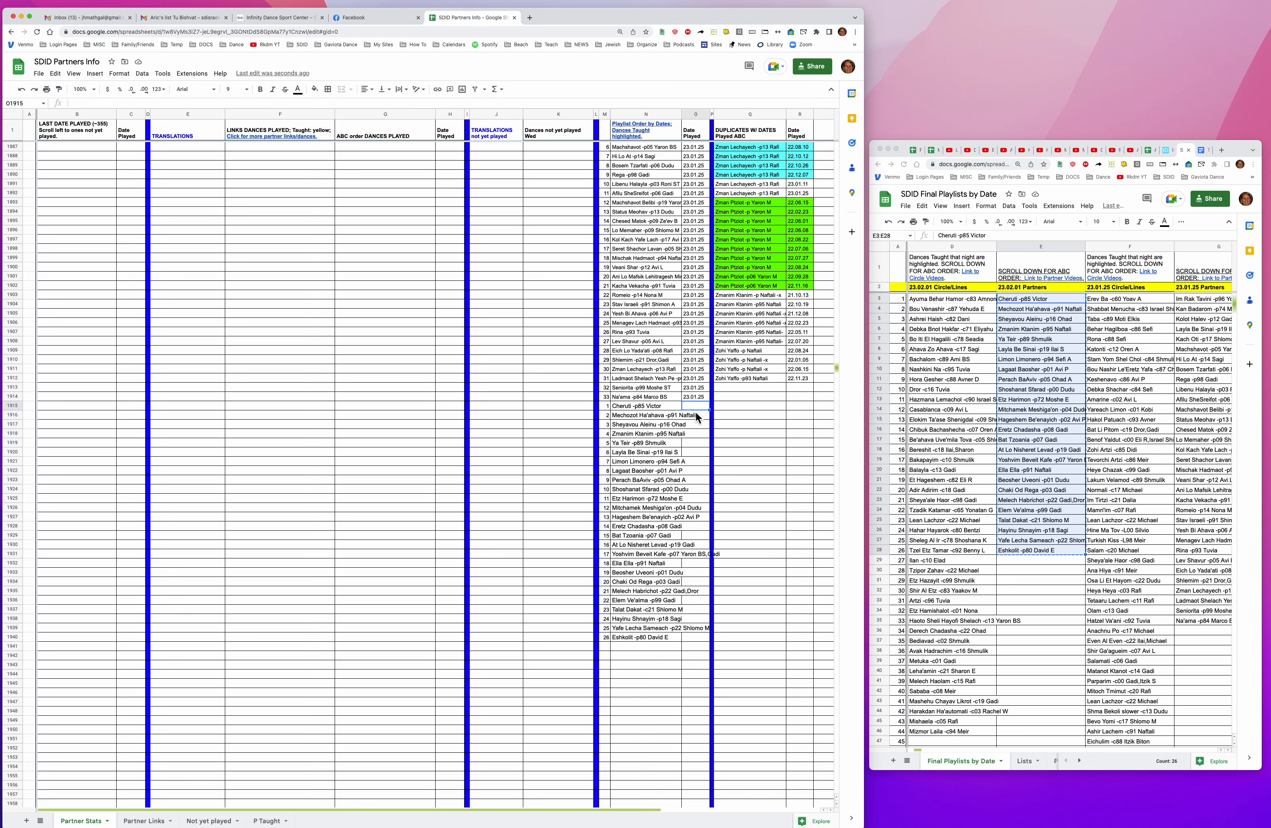
text(23.02.01)
key(Return)
click(693, 403)
key(super+c)
shift+click(699, 415)
key(super+v)
drag(709, 418, 703, 644)
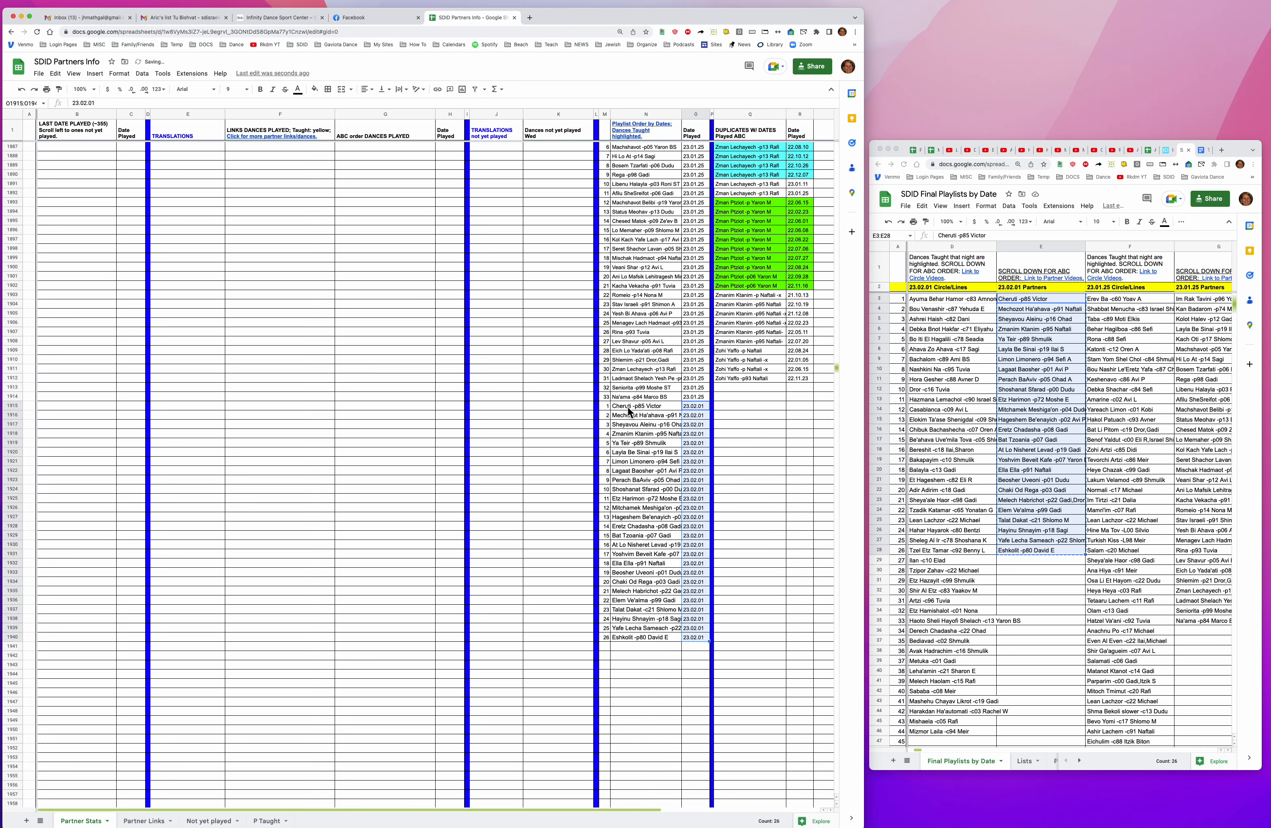
Copy the new dances with their dates to Q1913, below the last entry of the DUPLICATES W/ DATES columns
drag(628, 408, 695, 635)
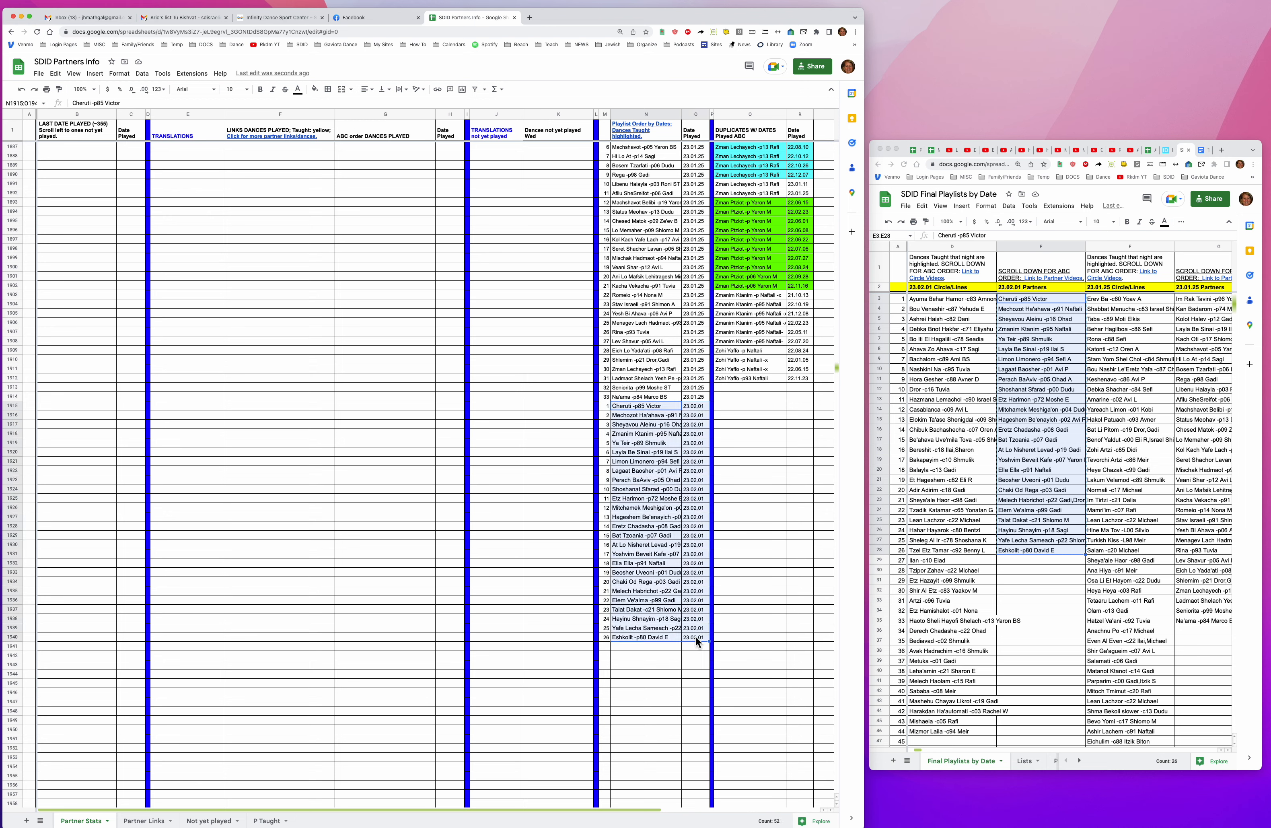
key(super+c)
click(731, 387)
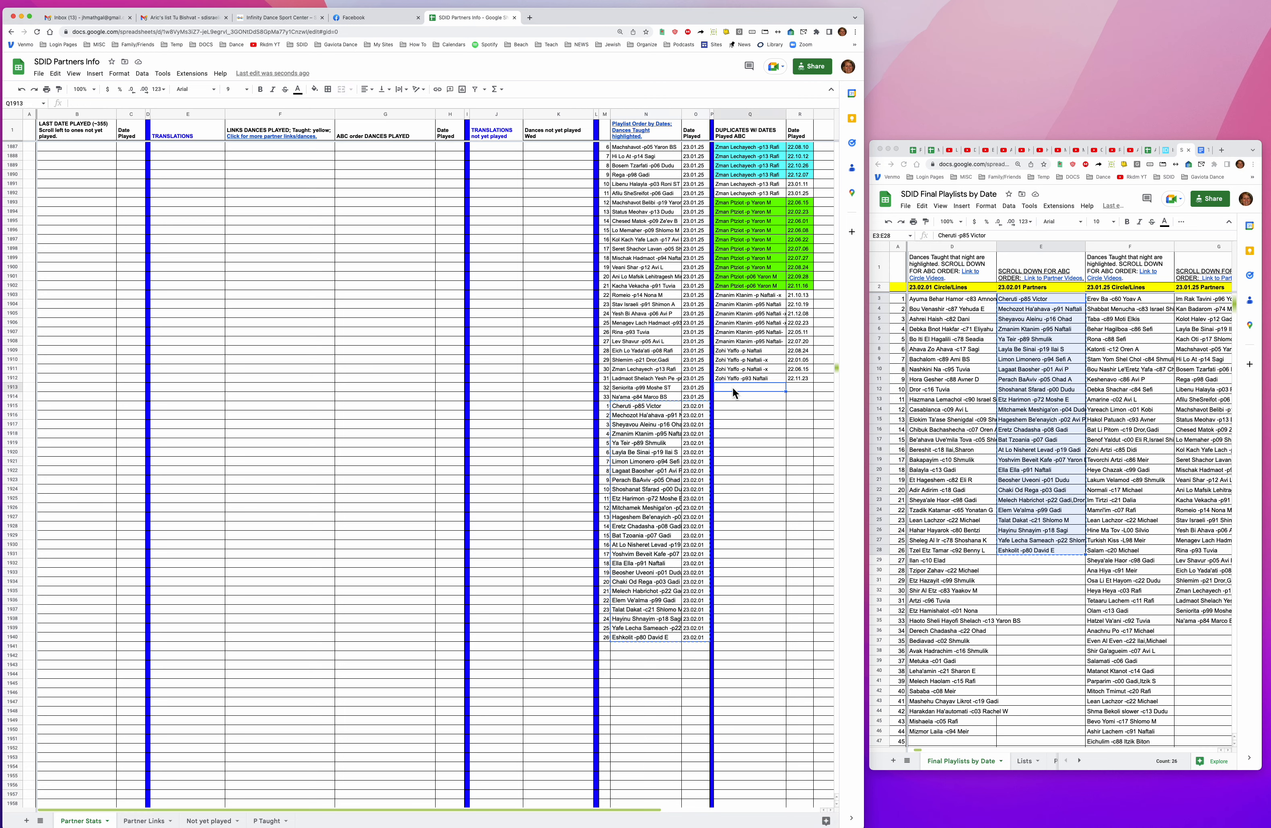
key(super+v)
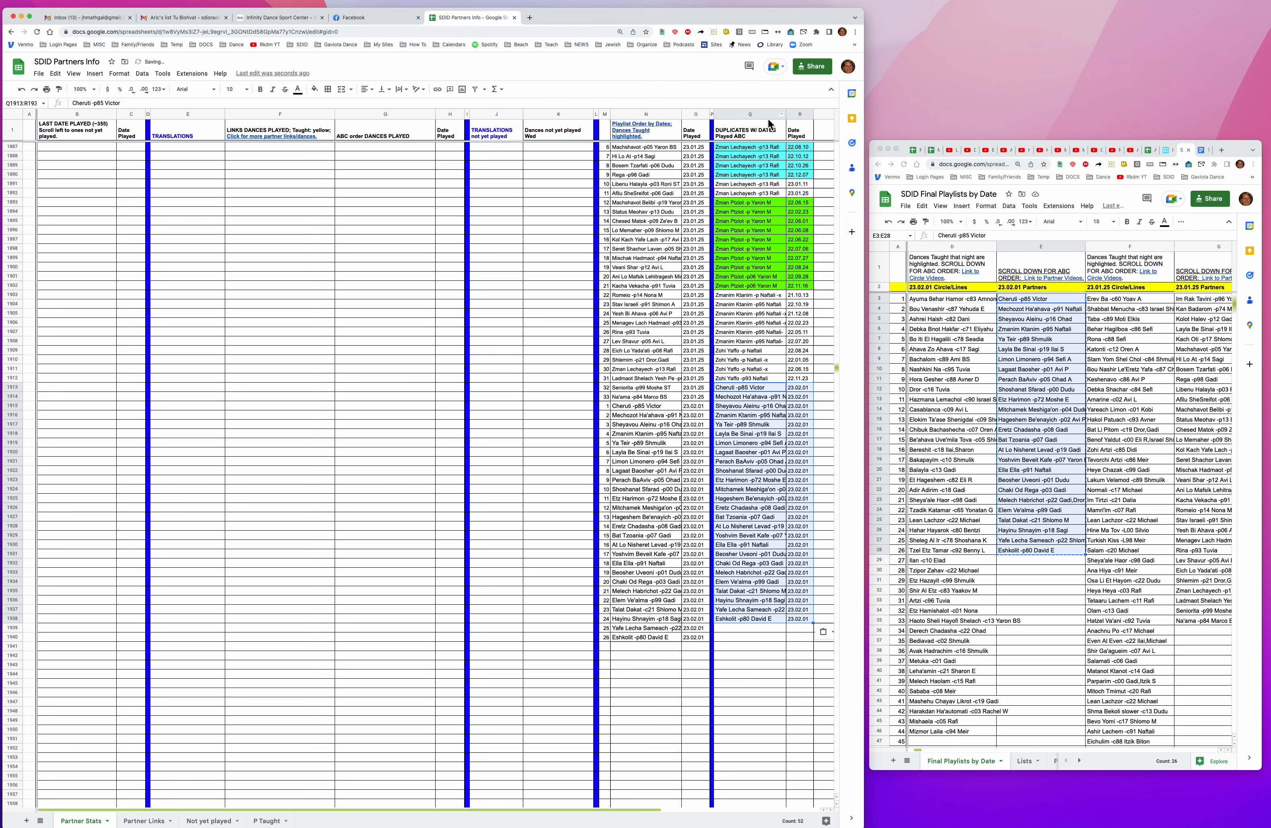
Sort the DUPLICATES W/ DATES columns Q and R by column Q from A to Z
click(767, 119)
shift+click(797, 119)
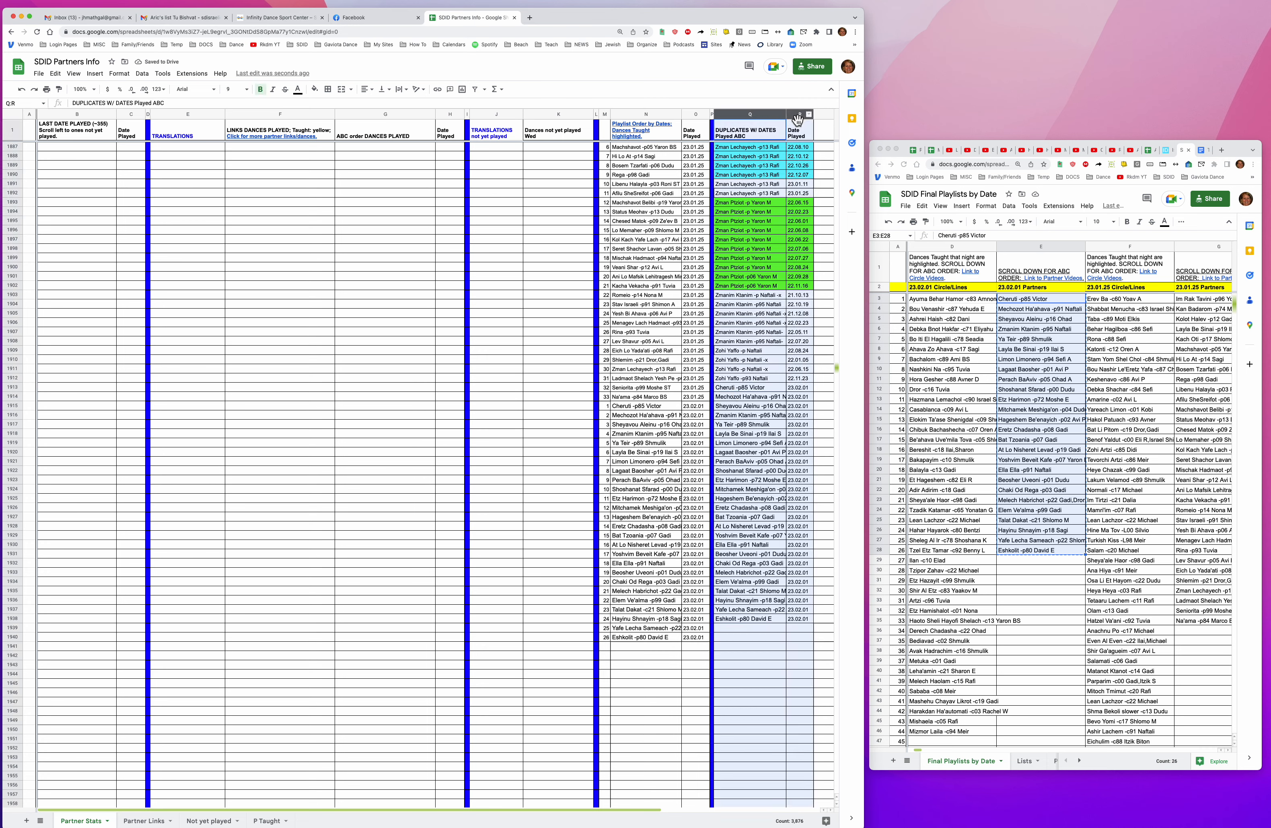
click(143, 75)
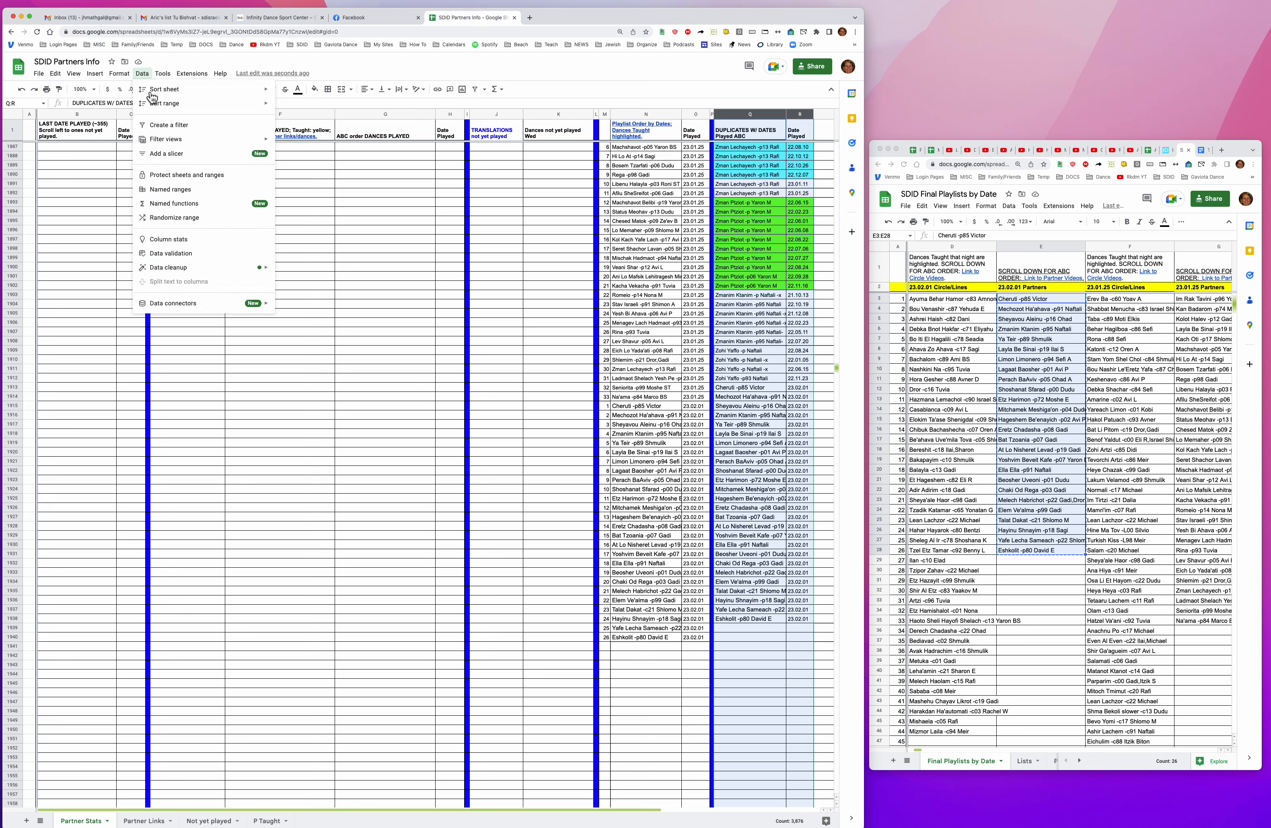
mouse_move(155, 110)
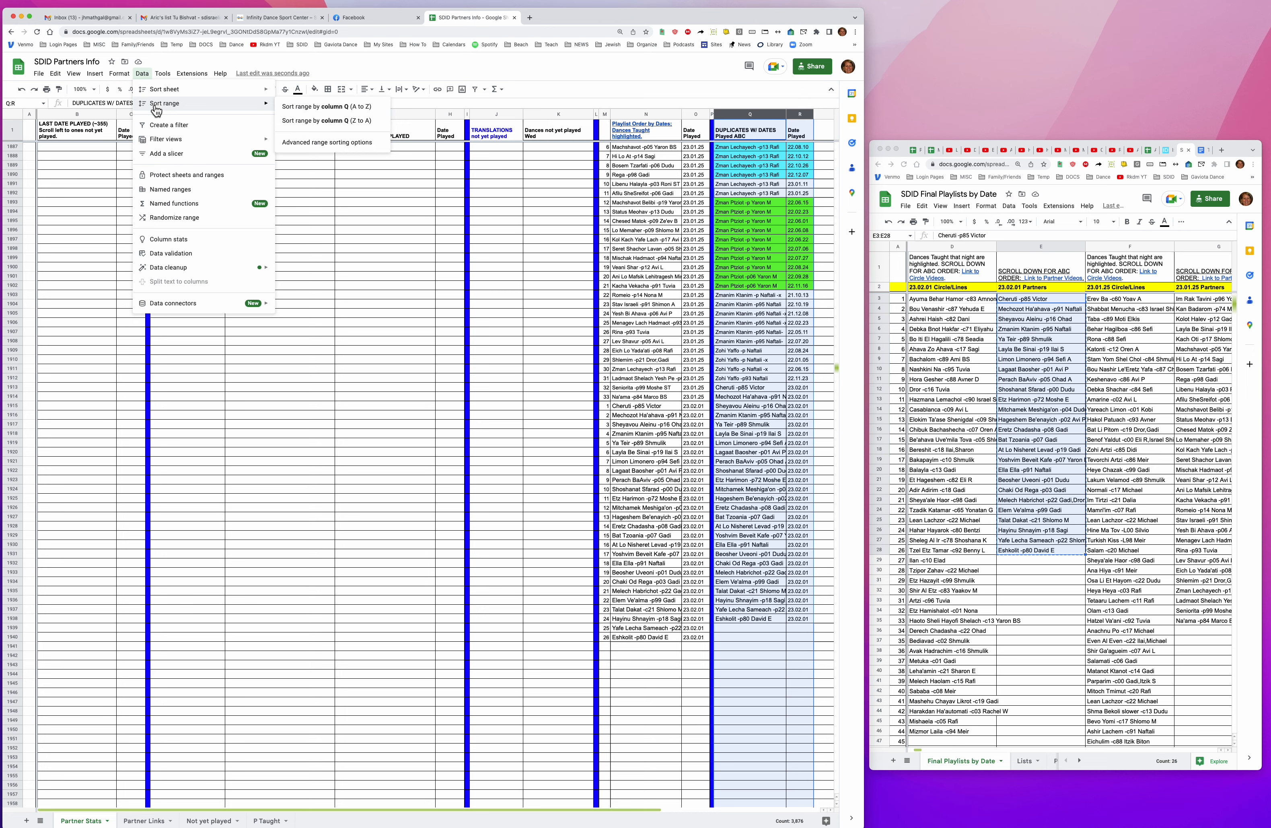
click(326, 126)
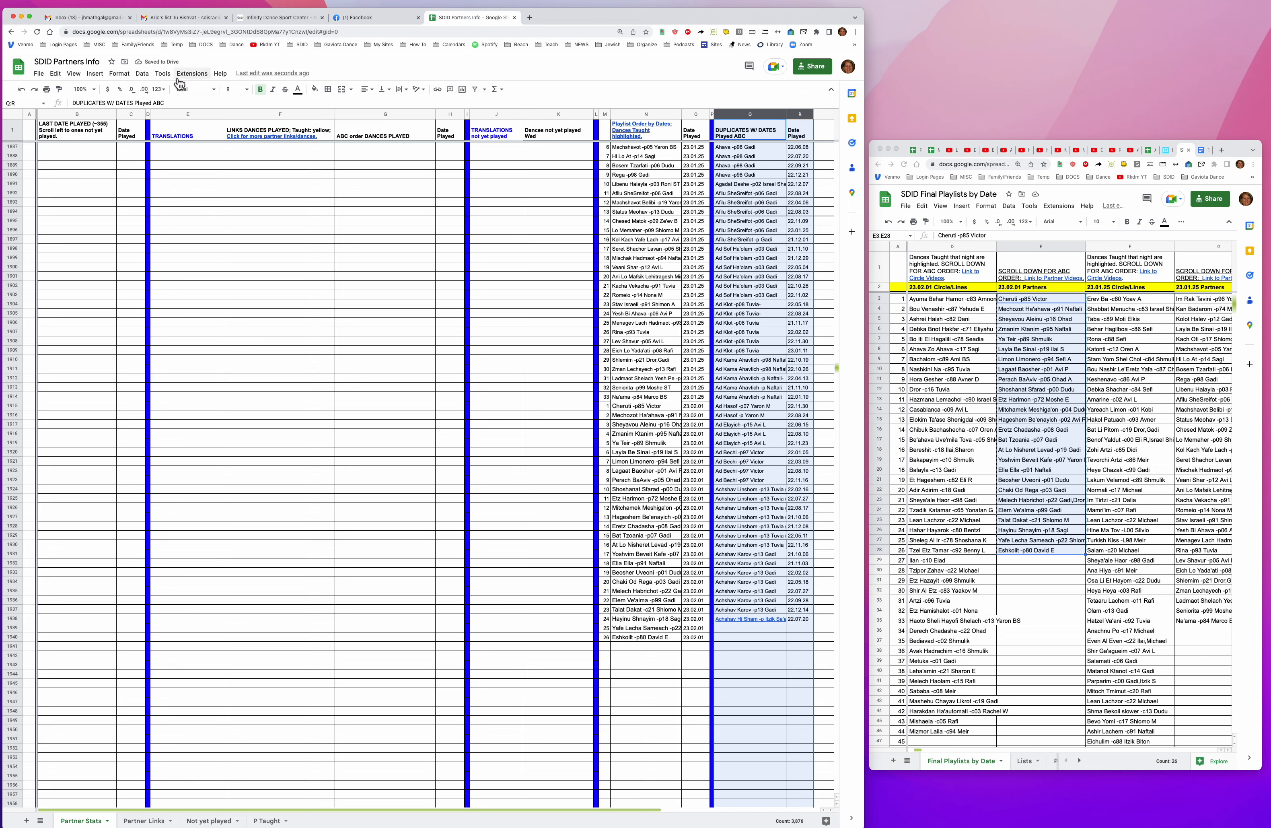
click(142, 74)
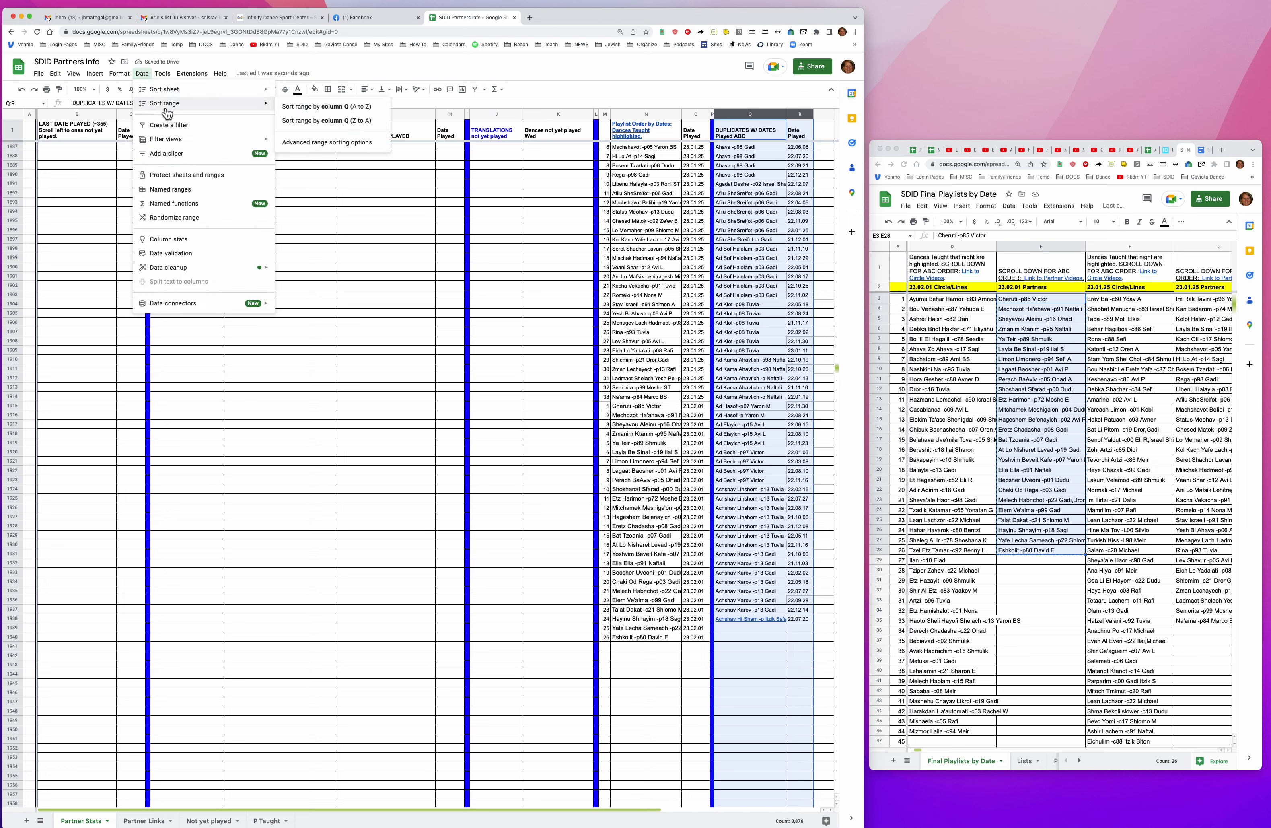
click(325, 110)
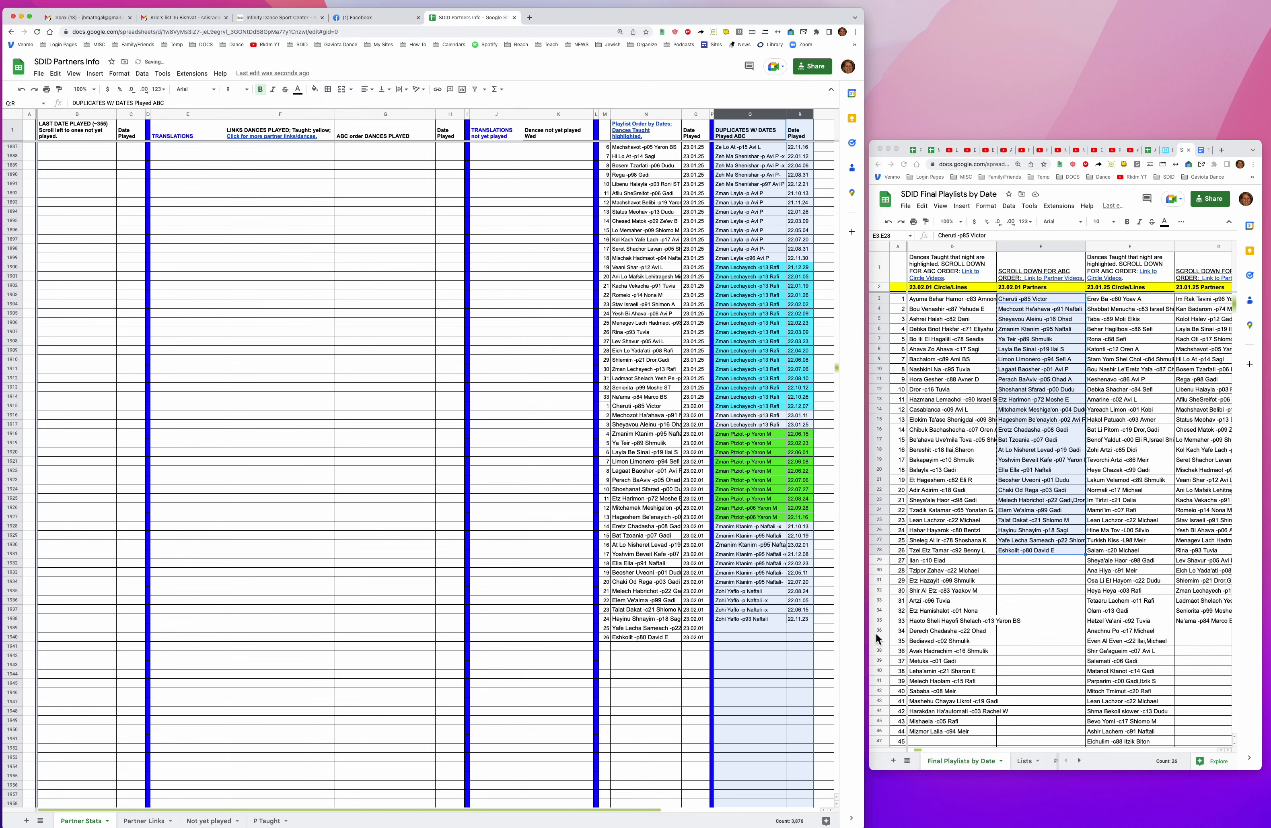
click(660, 680)
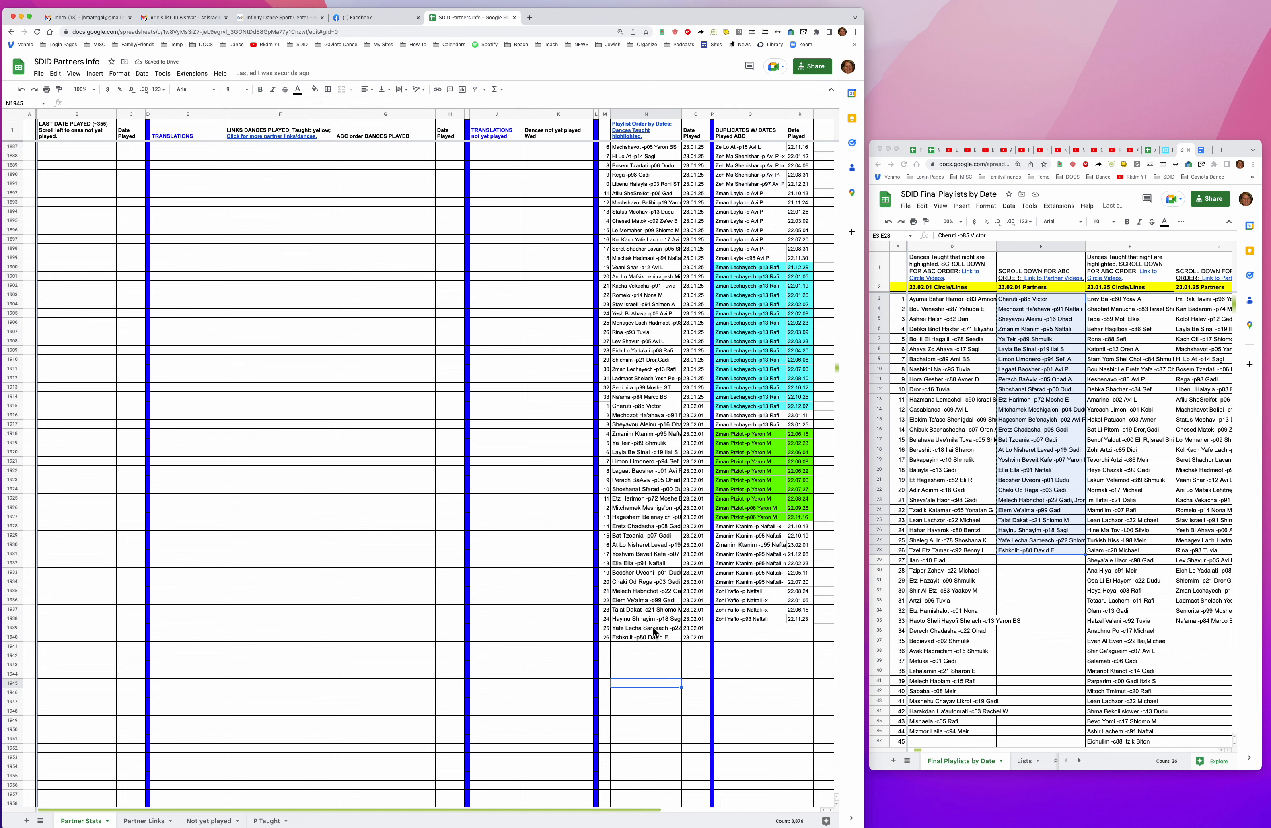
Paste the 23.02.01 dances and dates at G360, below the last entry of ABC order DANCES PLAYED, and fill them yellow
click(628, 407)
drag(683, 407, 701, 641)
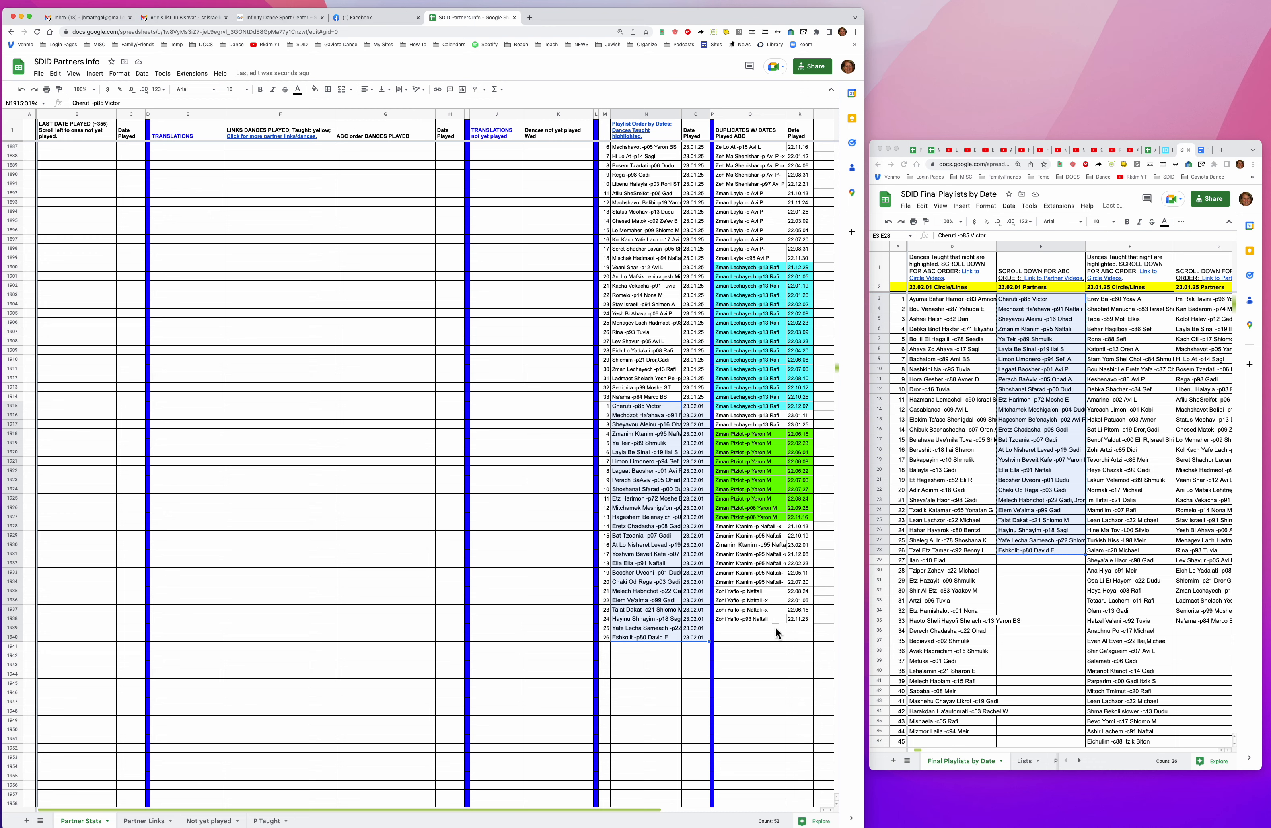
drag(836, 366, 869, 118)
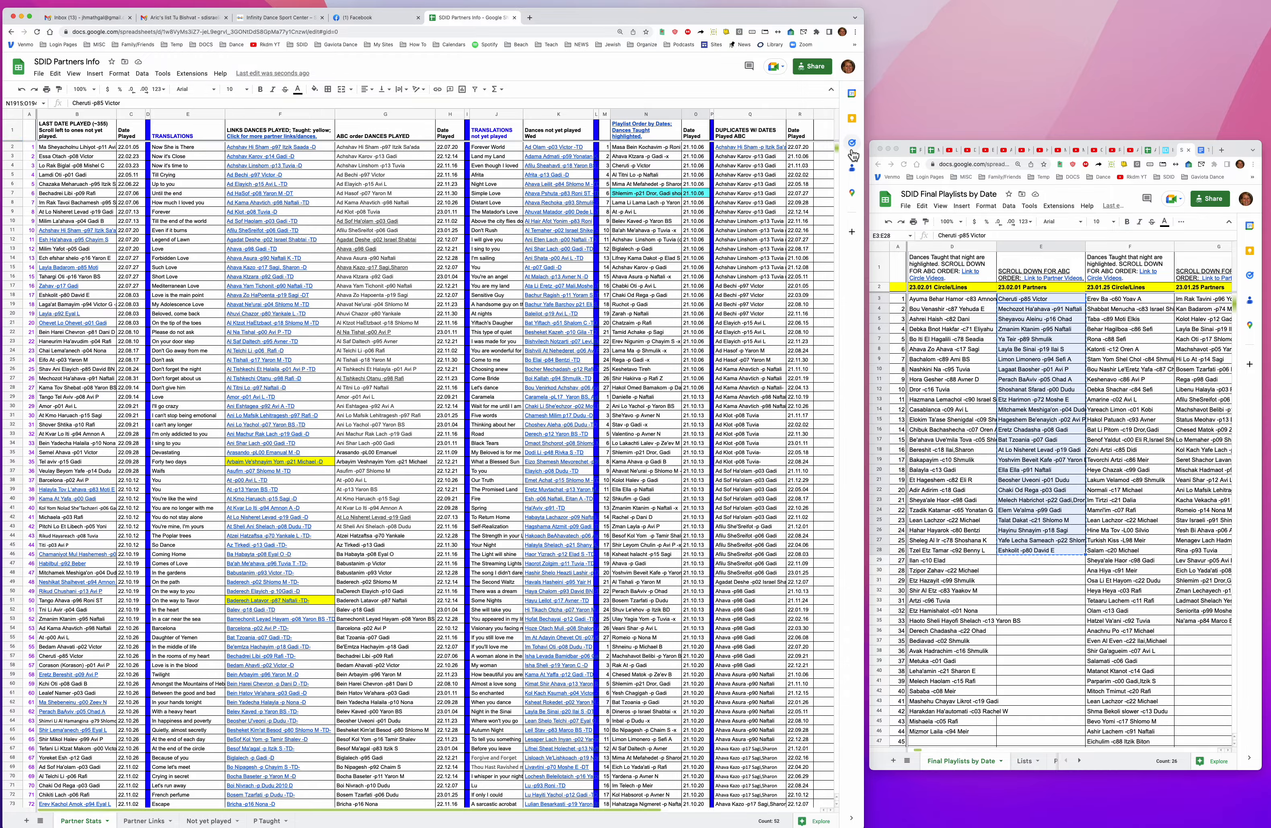
drag(837, 146, 826, 186)
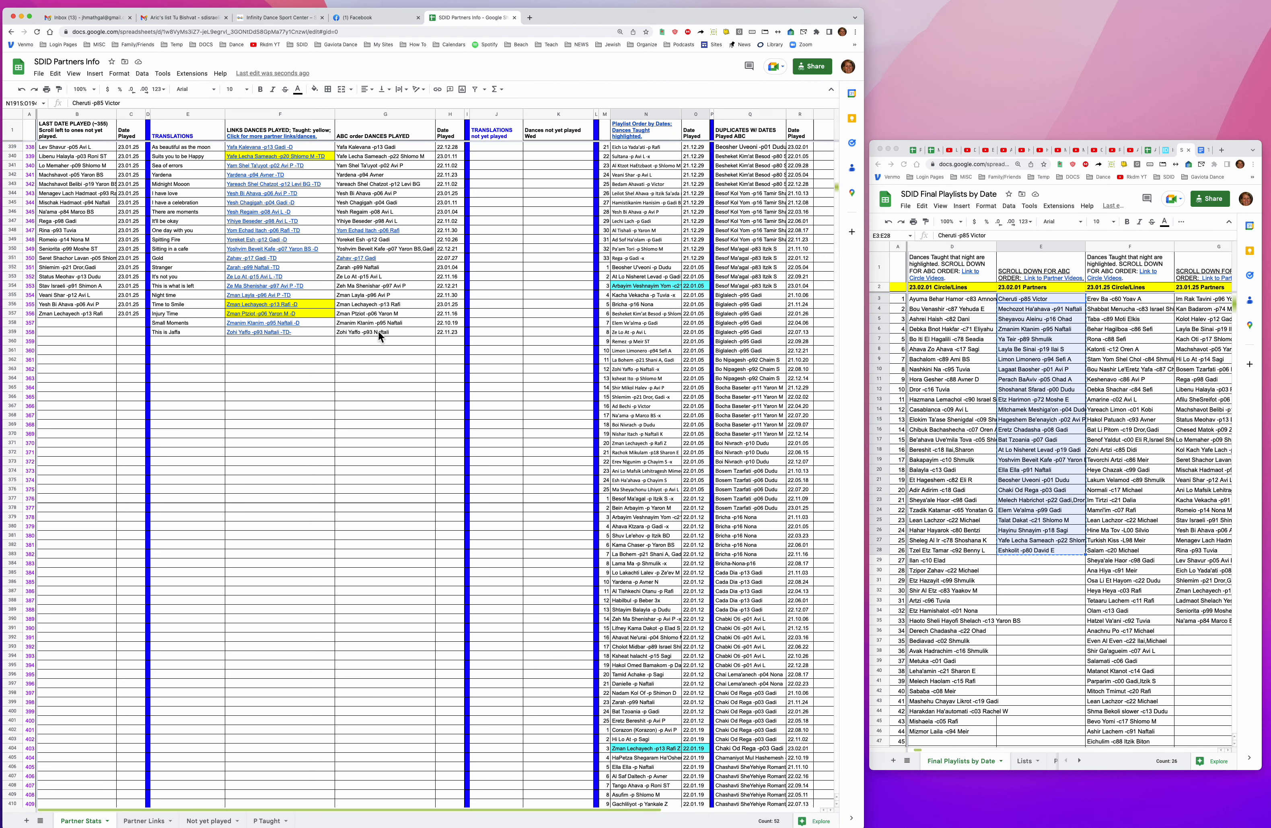
click(368, 340)
key(super+v)
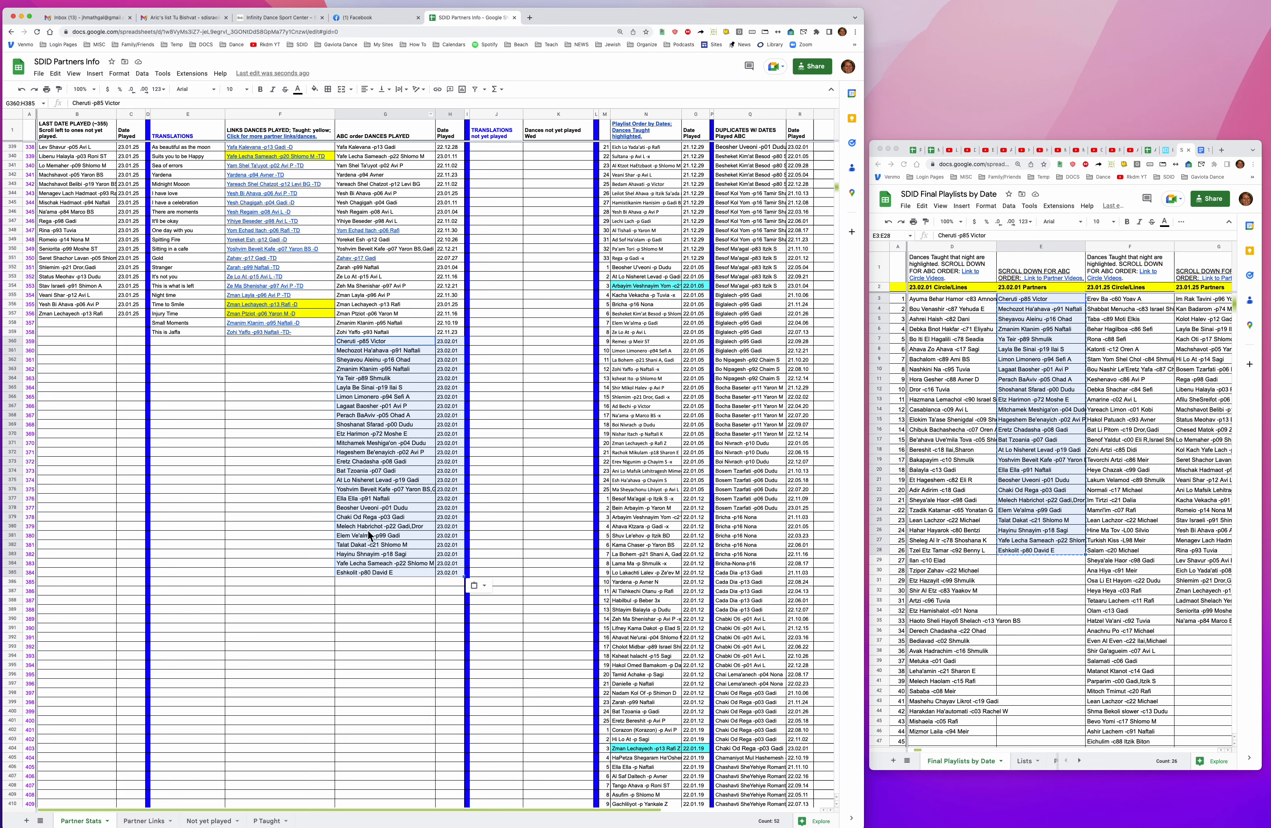
click(315, 89)
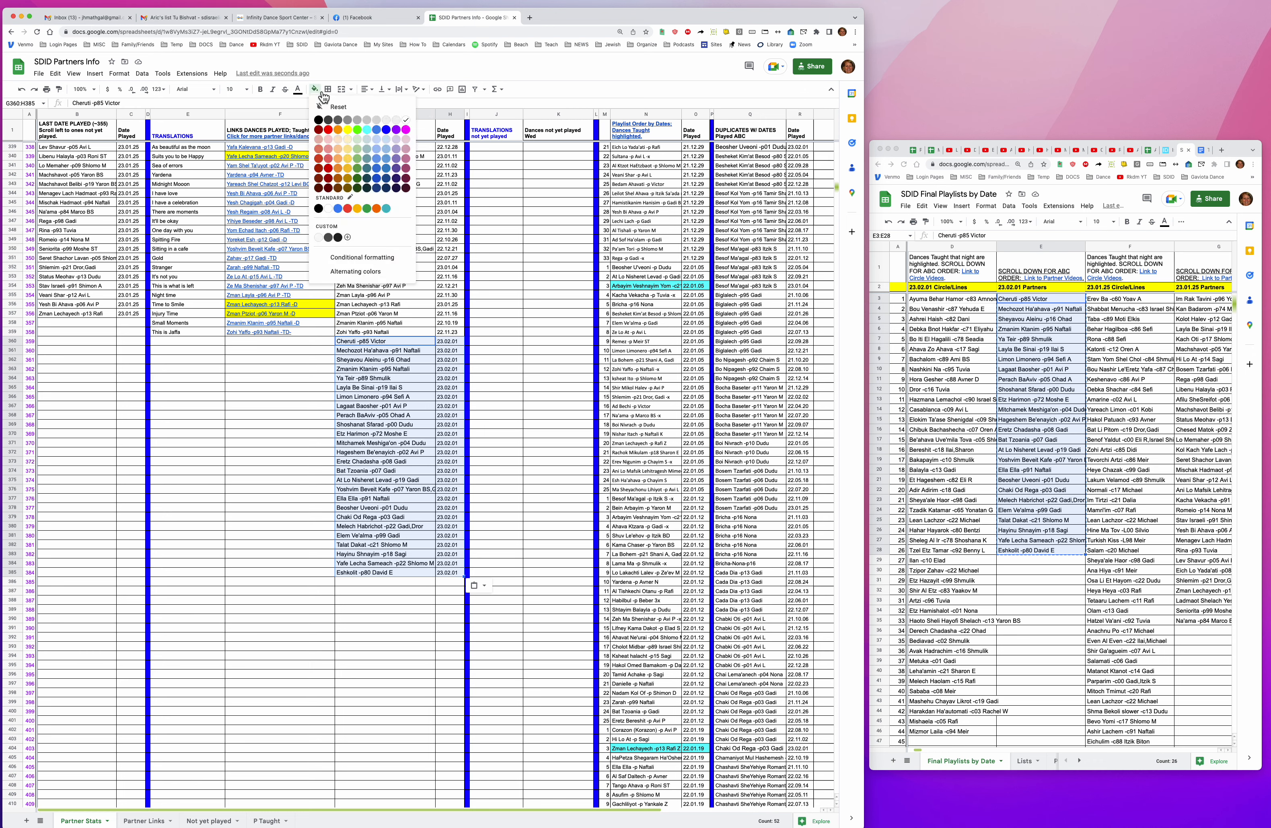
click(349, 129)
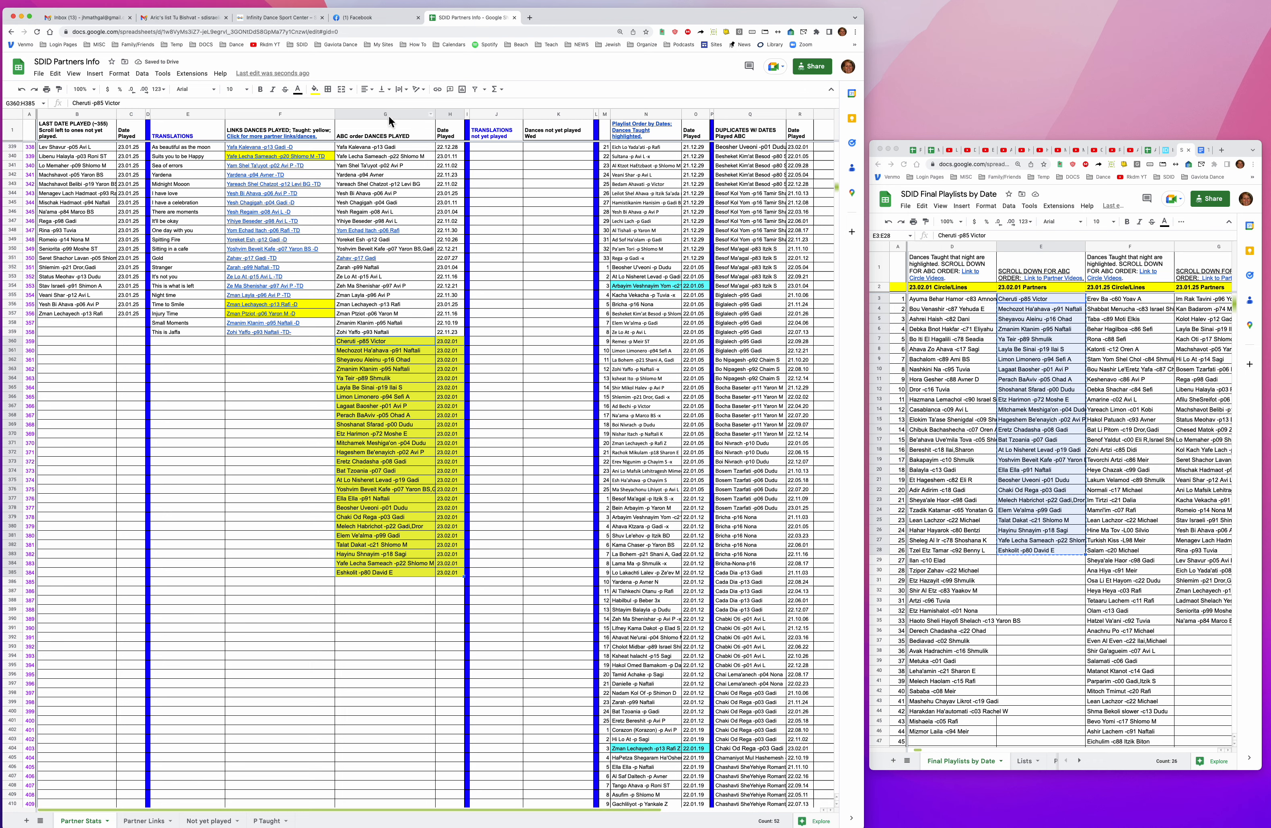
Sort the ABC order DANCES PLAYED and Date Played columns G and H by column G from A to Z
drag(389, 115, 445, 120)
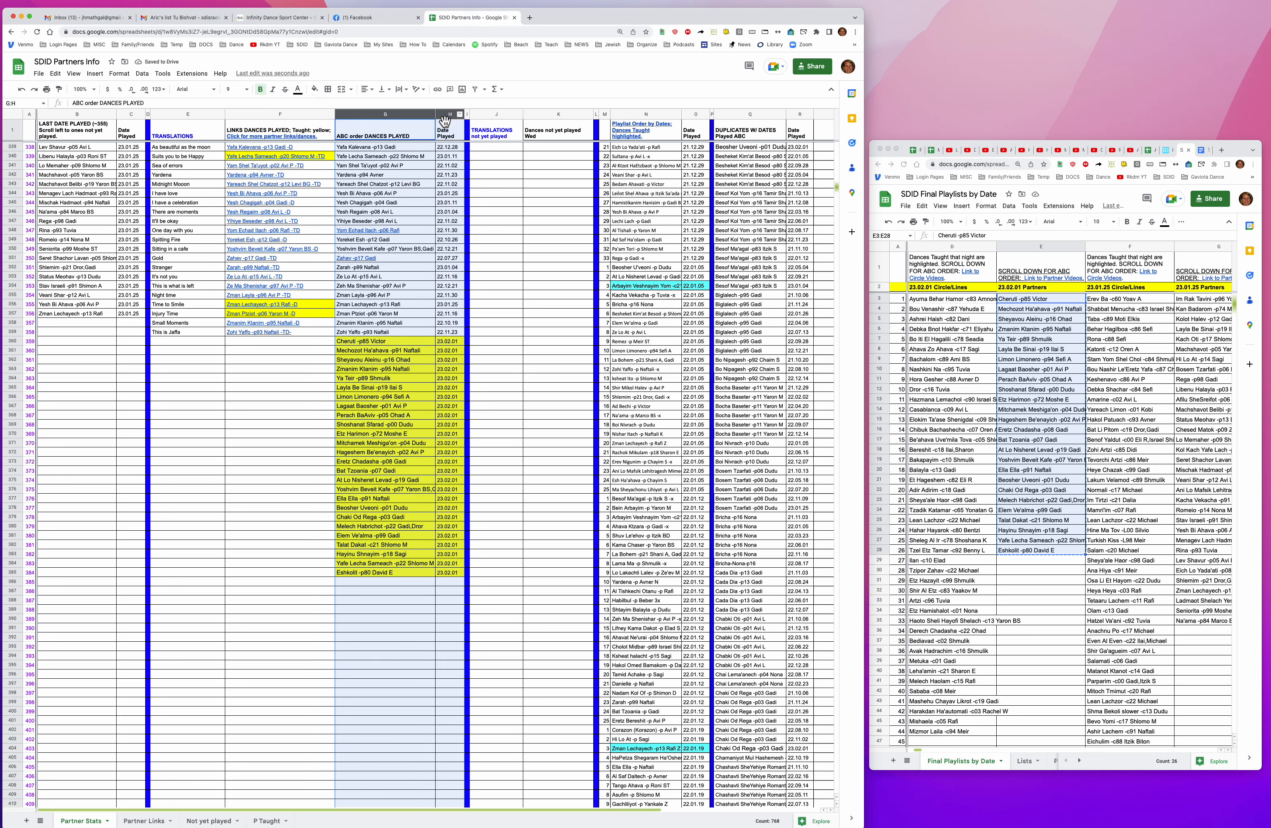
click(152, 78)
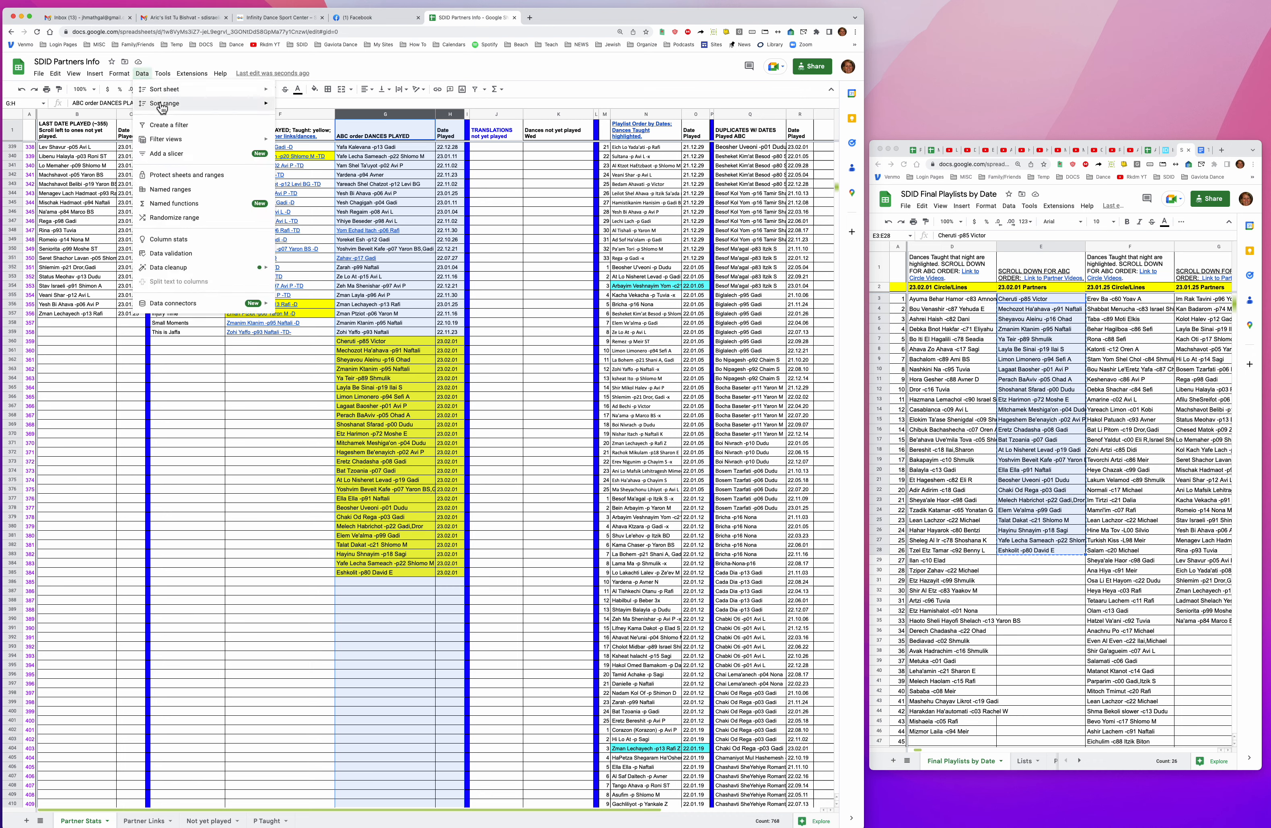
mouse_move(166, 103)
click(316, 107)
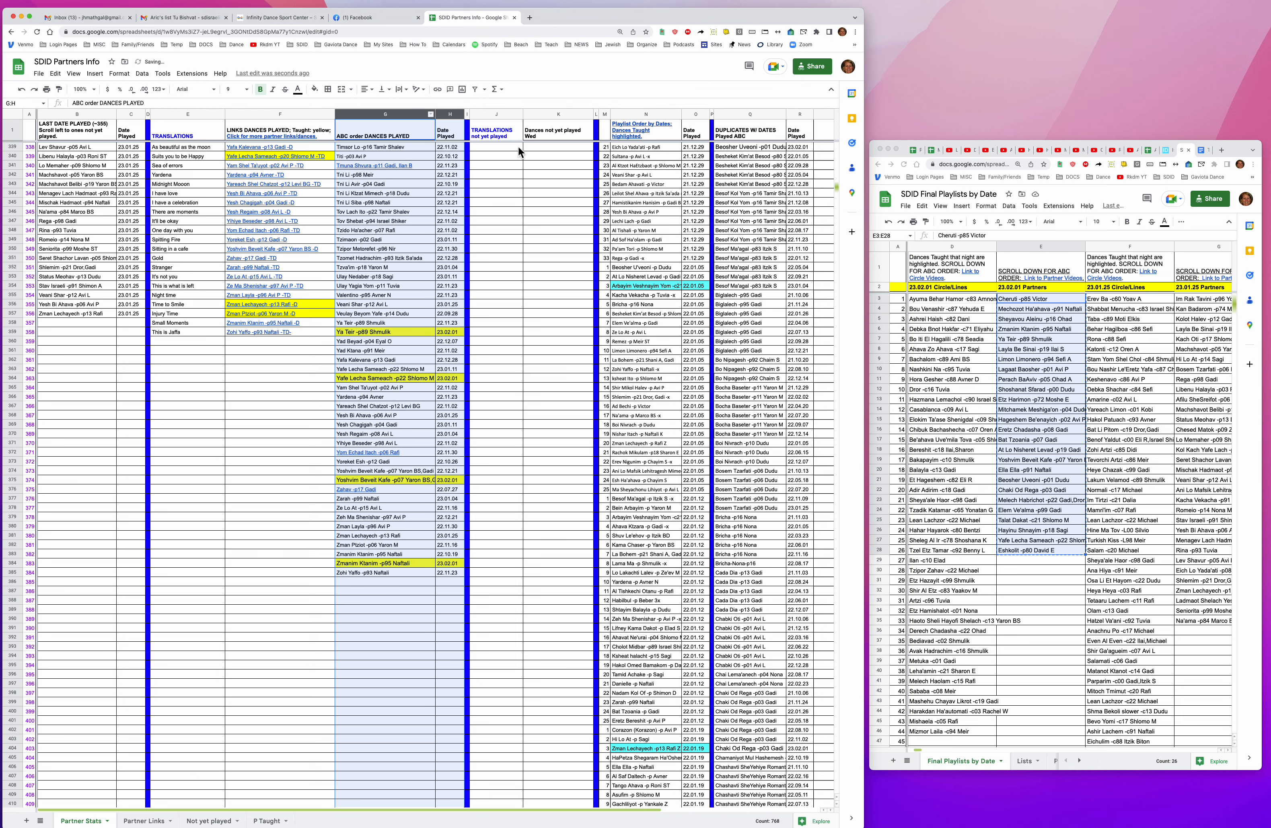
Delete the older, unhighlighted At Lo Nisheret Levad and Bat Tzoania entries with their dates from columns G and H, shifting cells up
drag(837, 192, 852, 122)
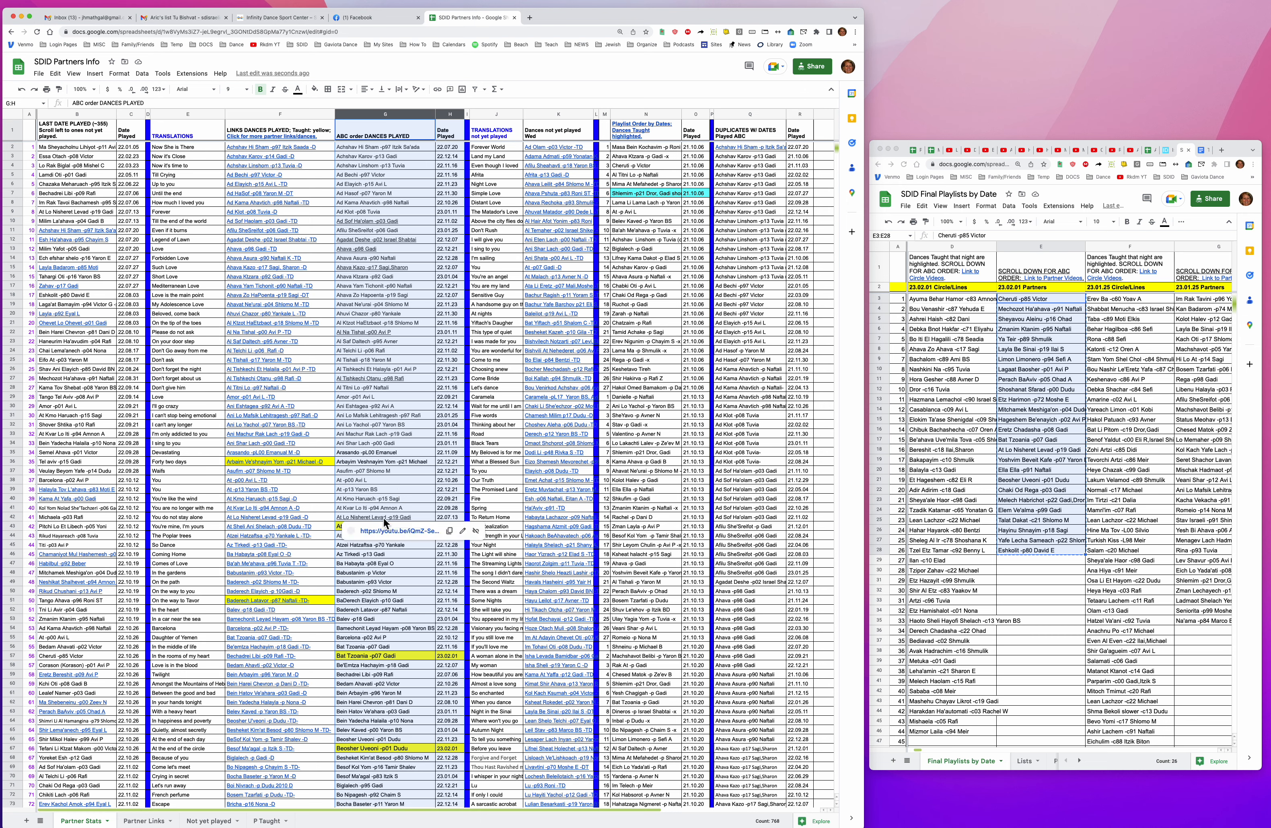
click(400, 518)
shift+click(441, 514)
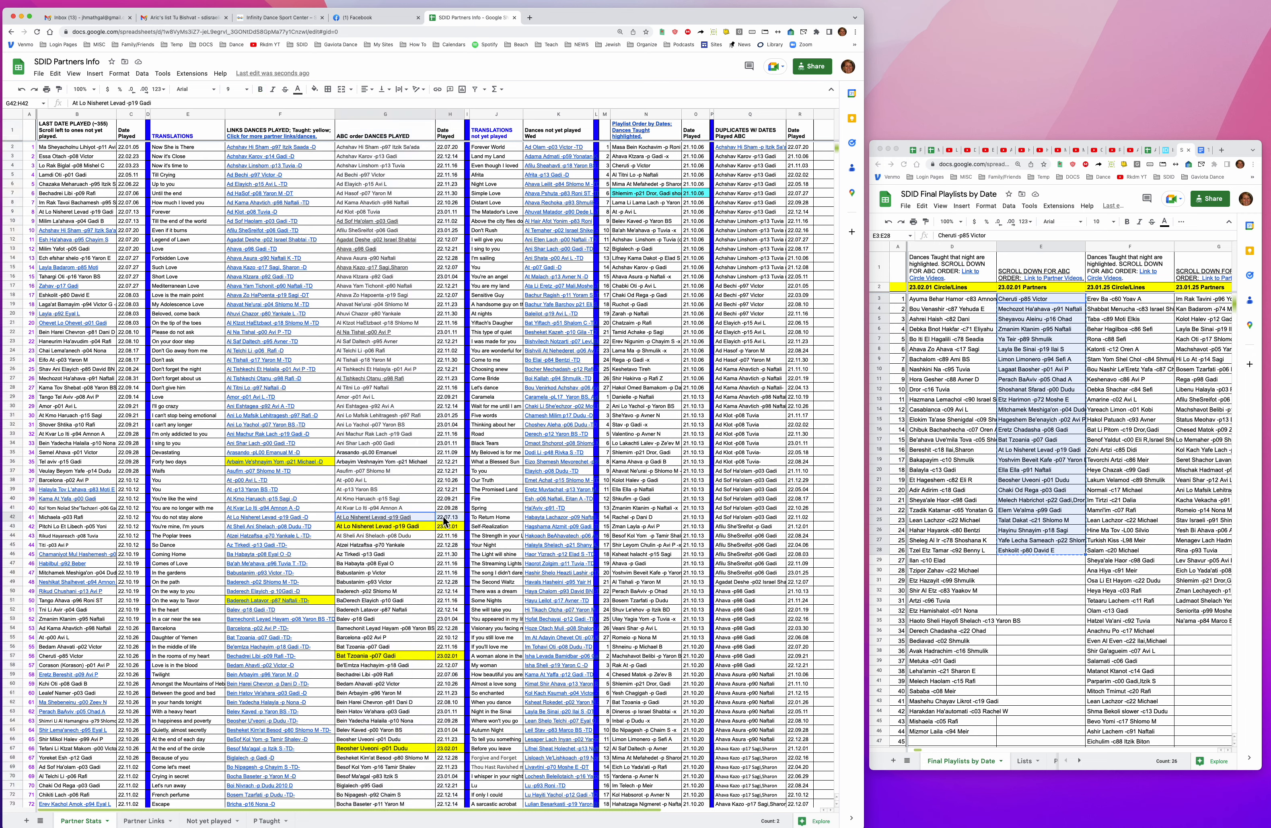
click(61, 78)
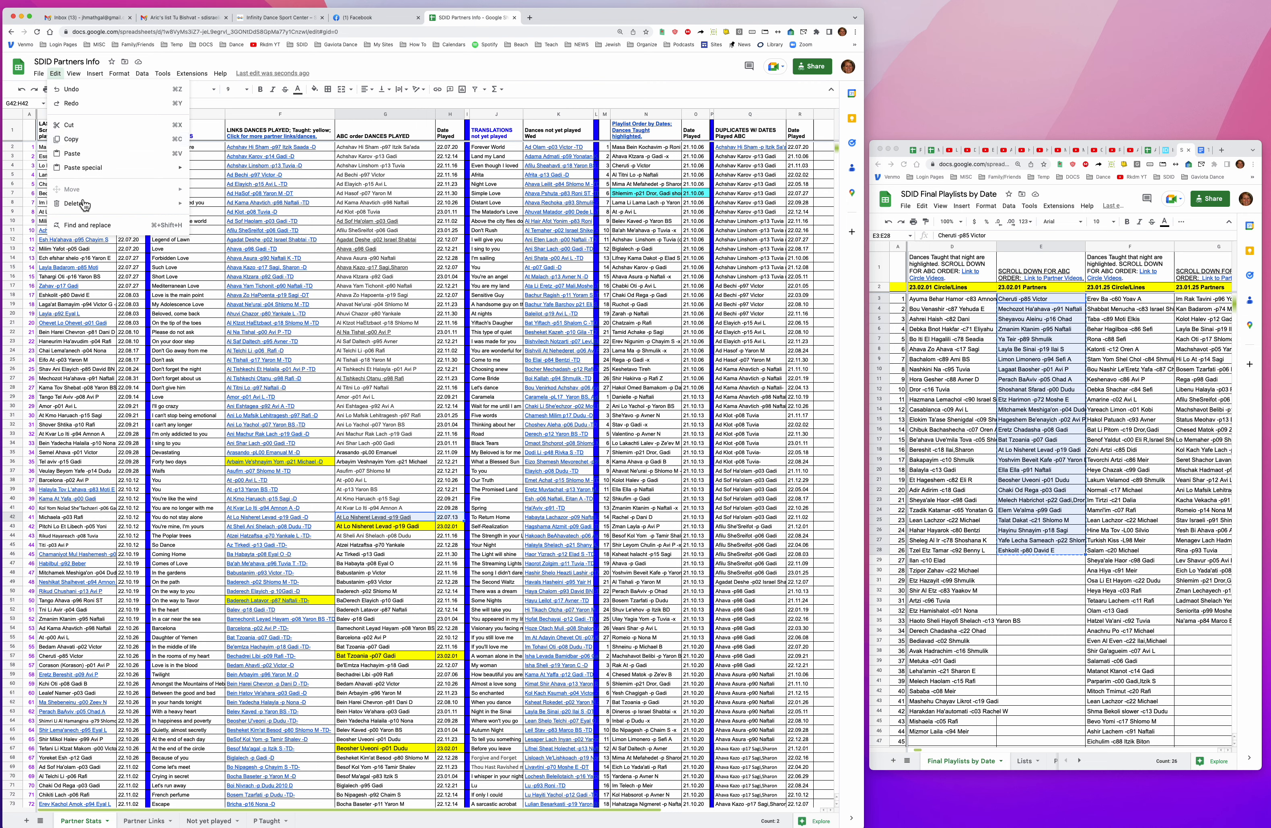
mouse_move(81, 209)
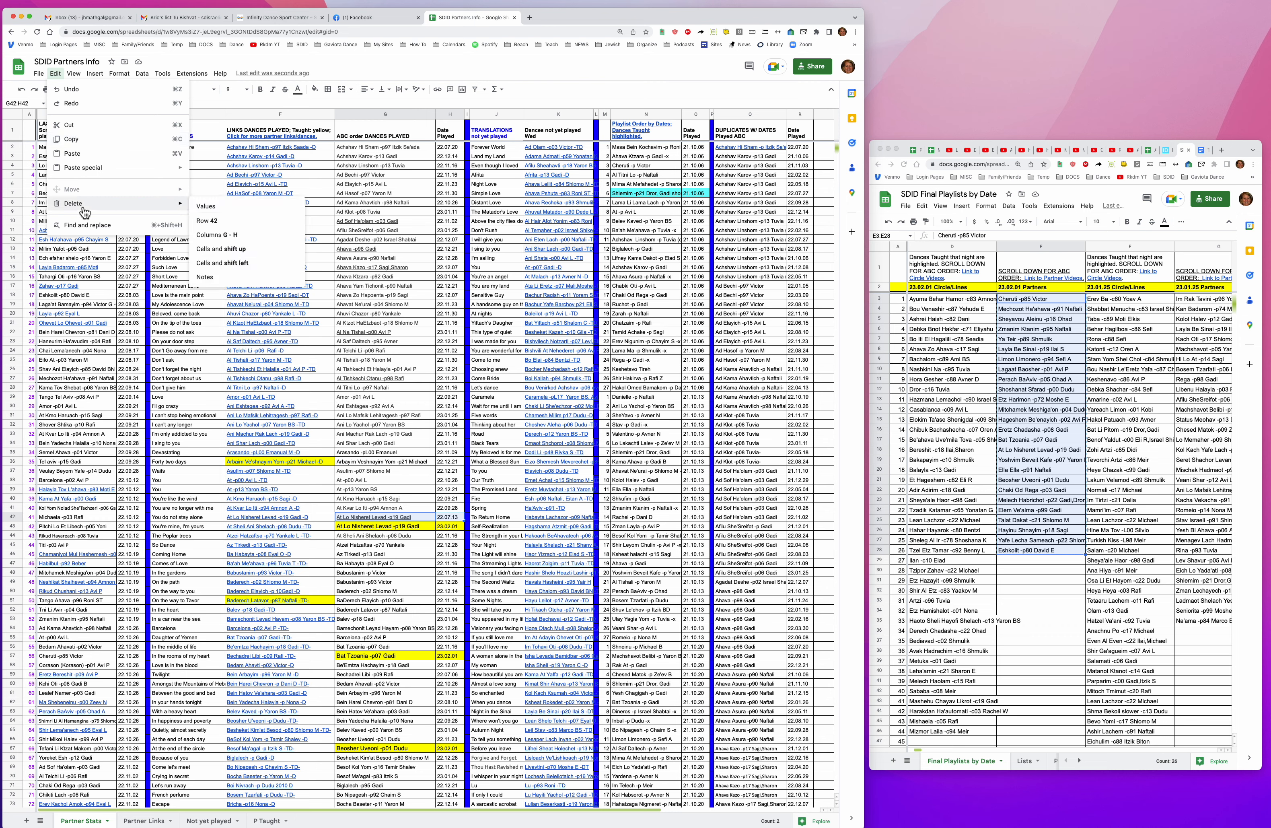
click(235, 250)
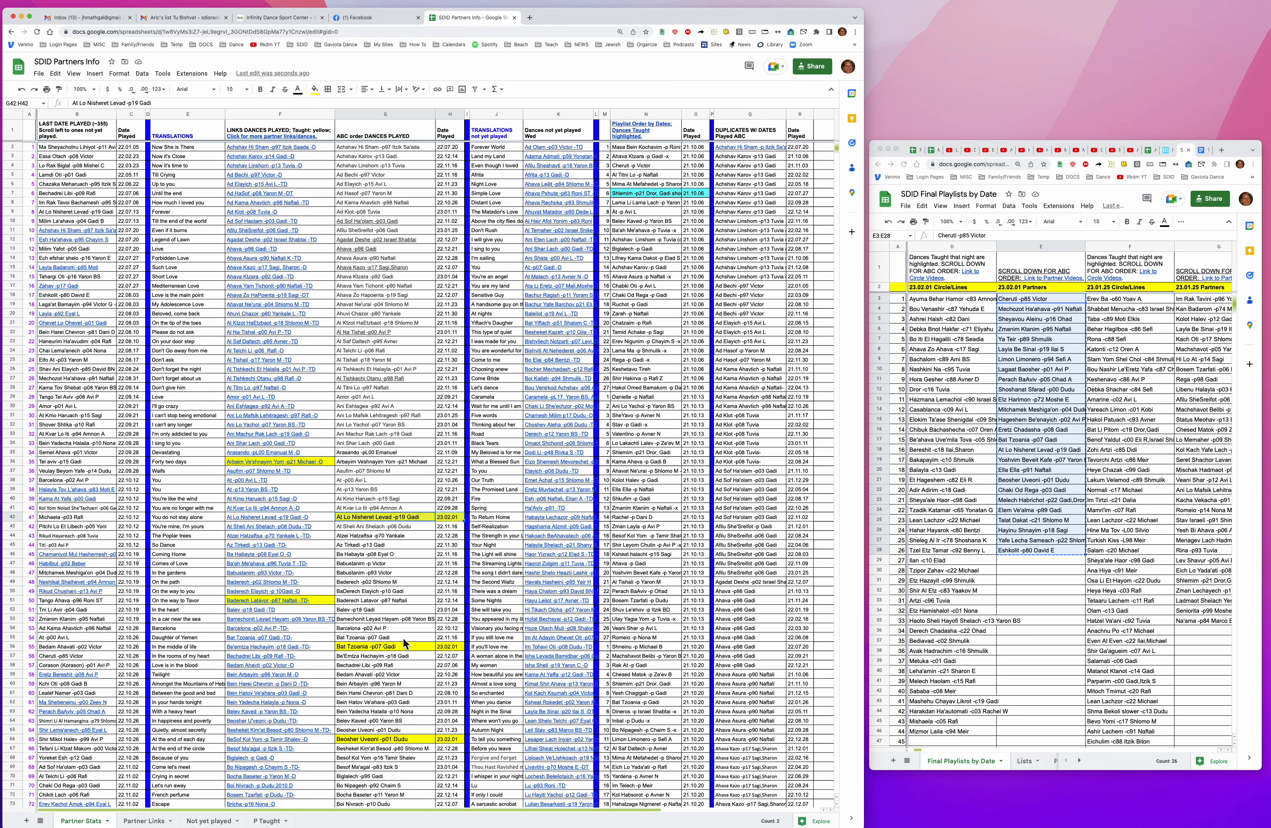
drag(404, 639, 445, 639)
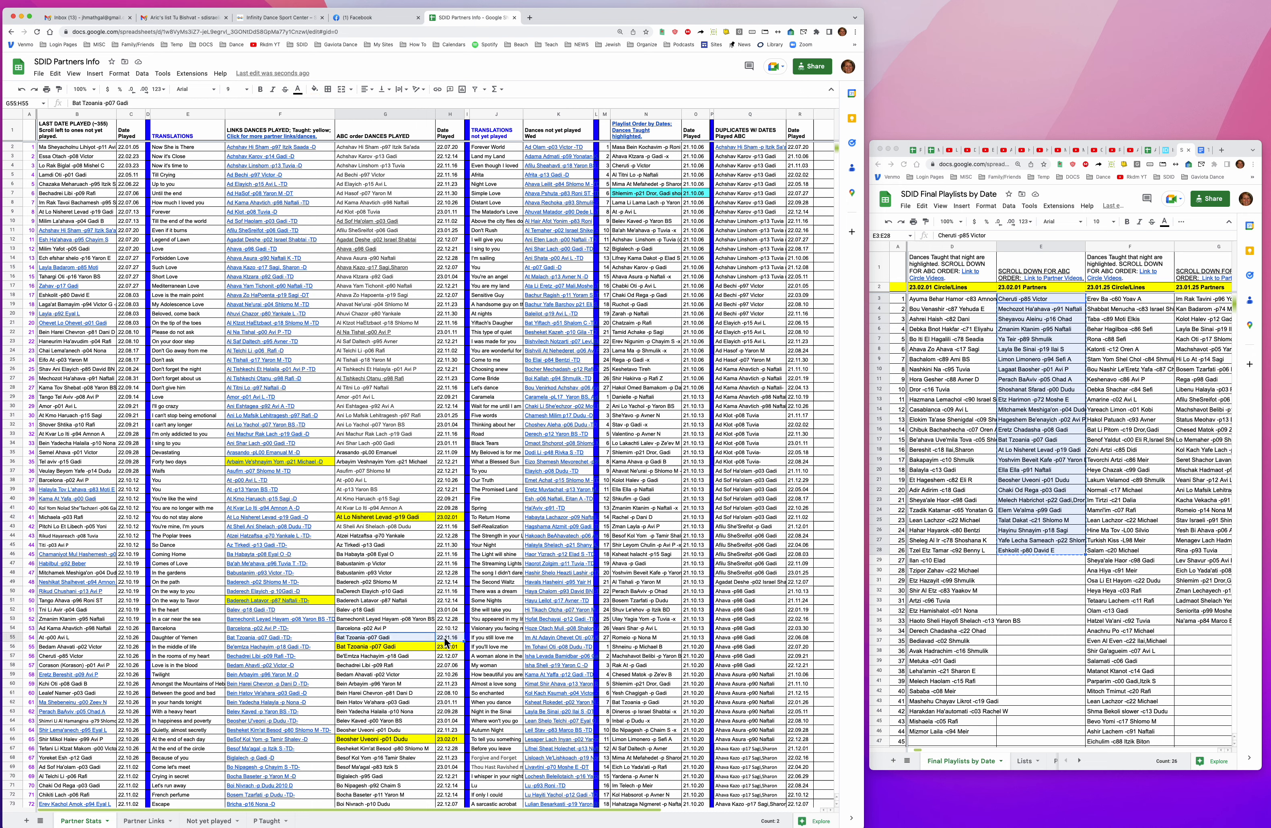
key(super+y)
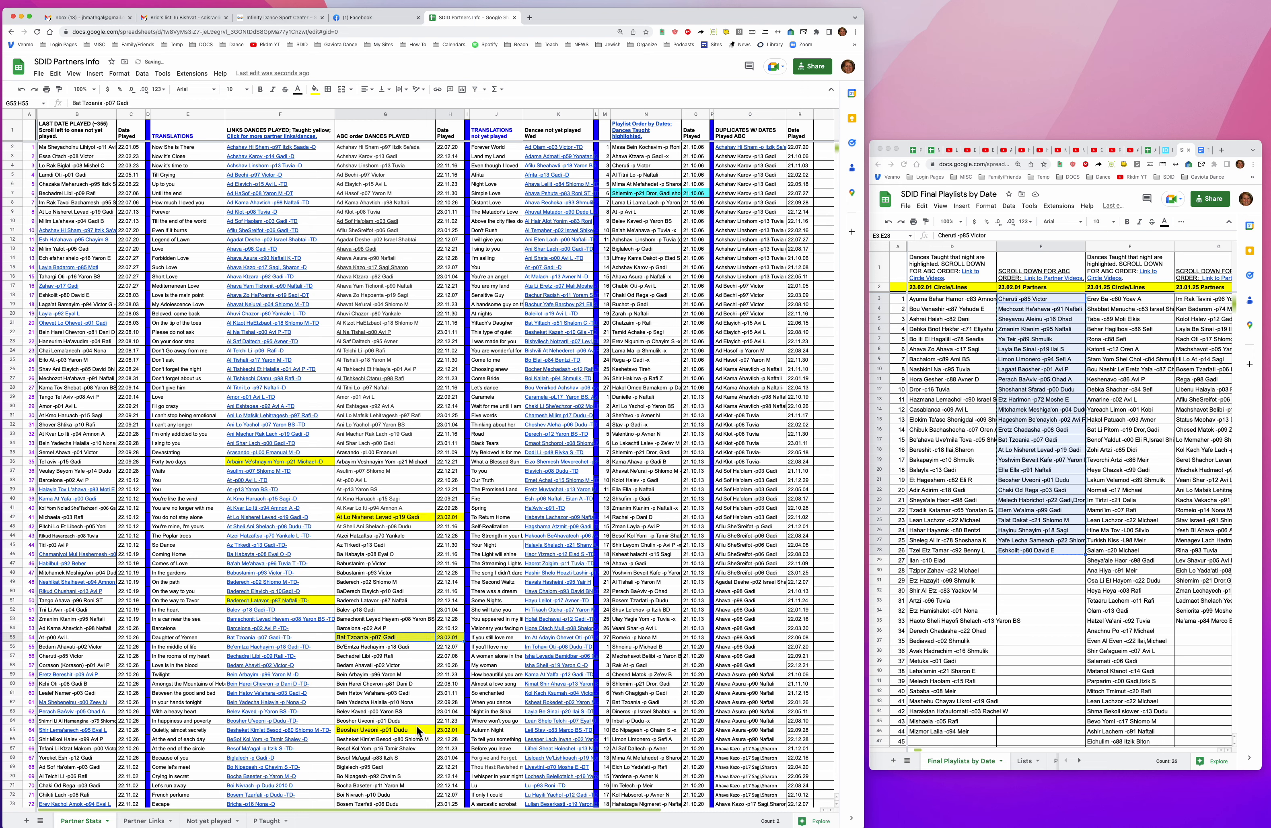
Delete the older, unhighlighted Beosher Uveoni, Chaki Od Rega and Cheruti entries with their dates from columns G and H, shifting cells up
drag(422, 720, 451, 721)
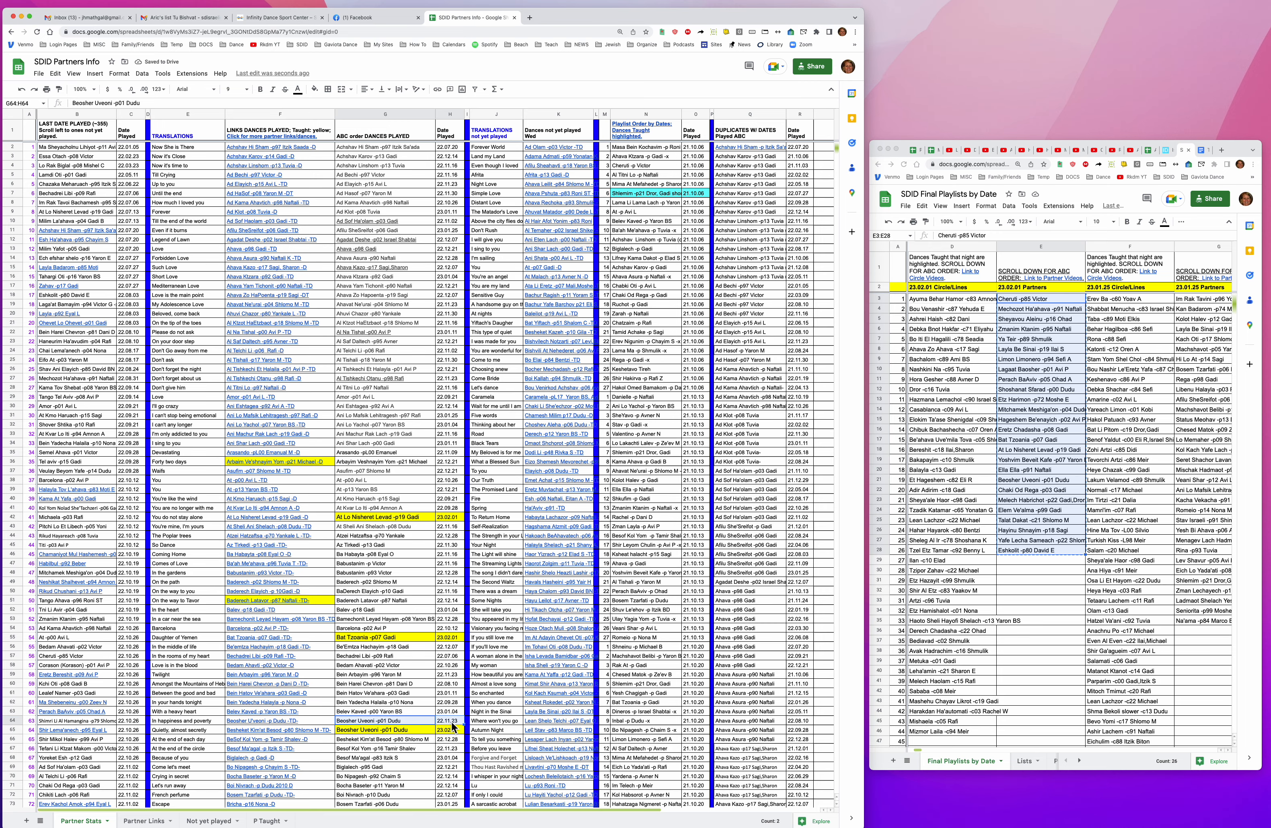
key(super+y)
scroll(453, 727, down, 8)
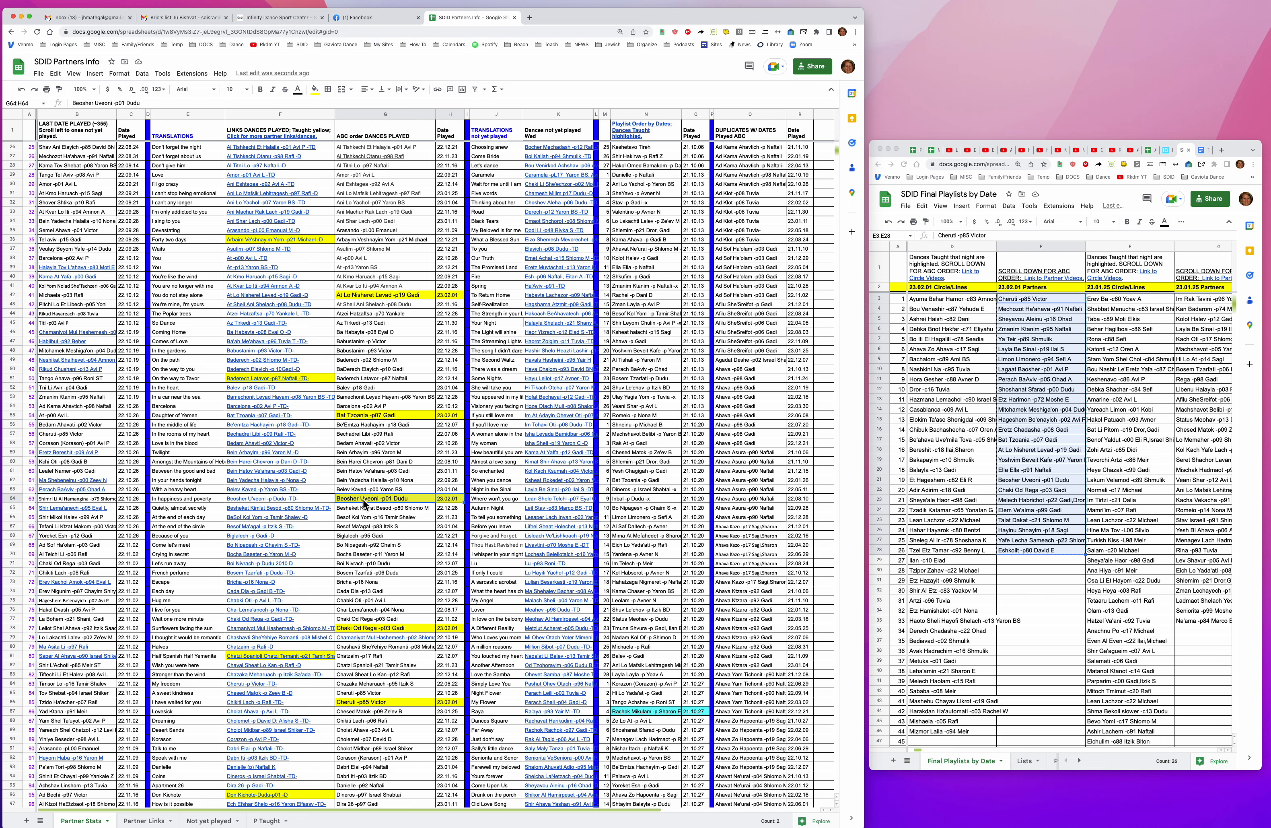
mouse_move(283, 500)
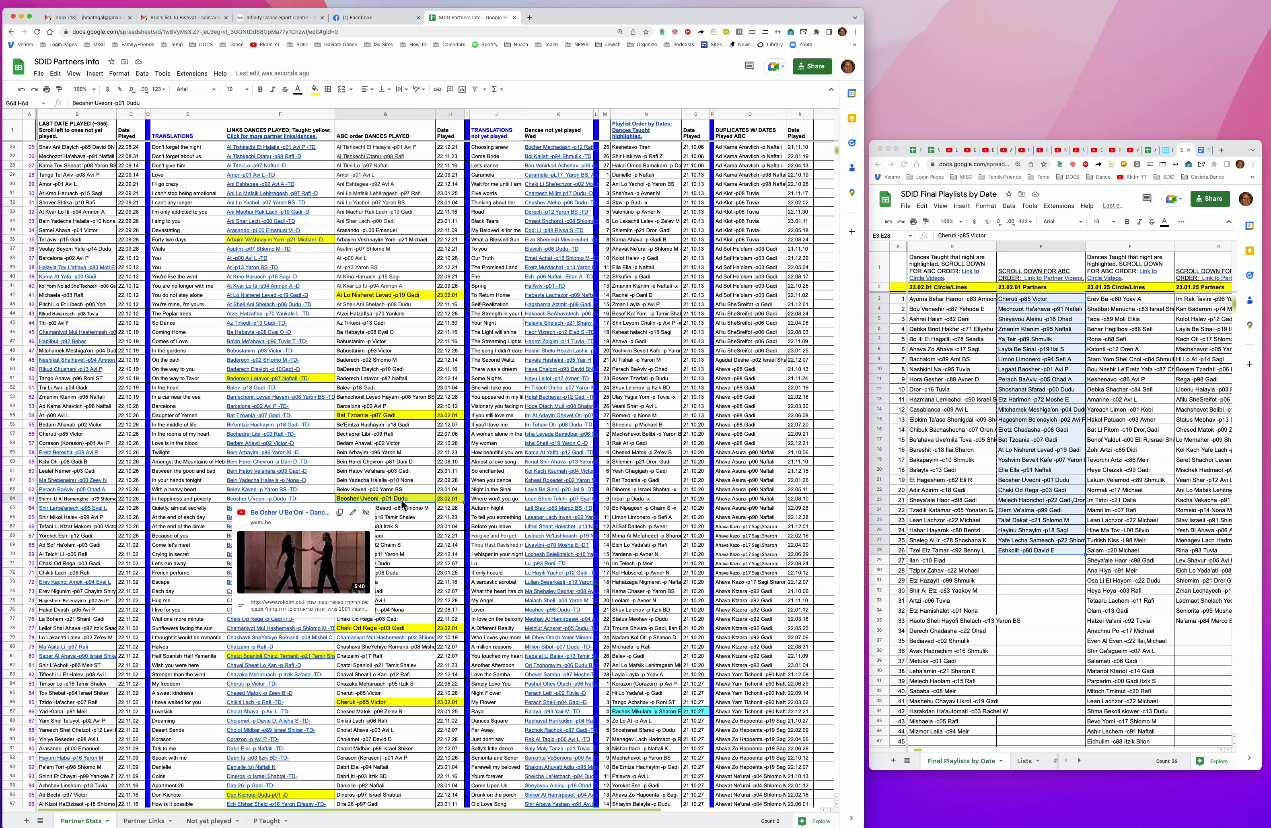
mouse_move(253, 500)
drag(406, 622, 442, 622)
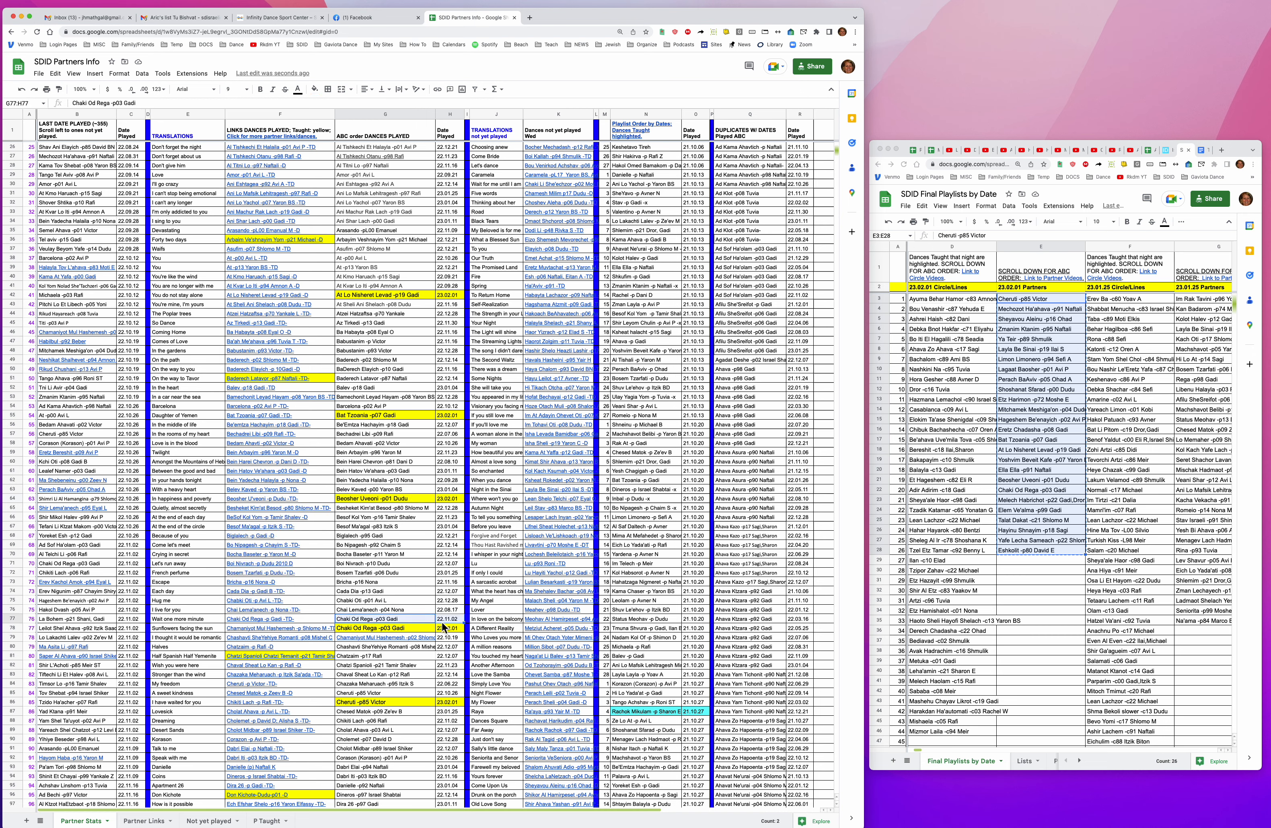
key(super+y)
drag(422, 684, 444, 685)
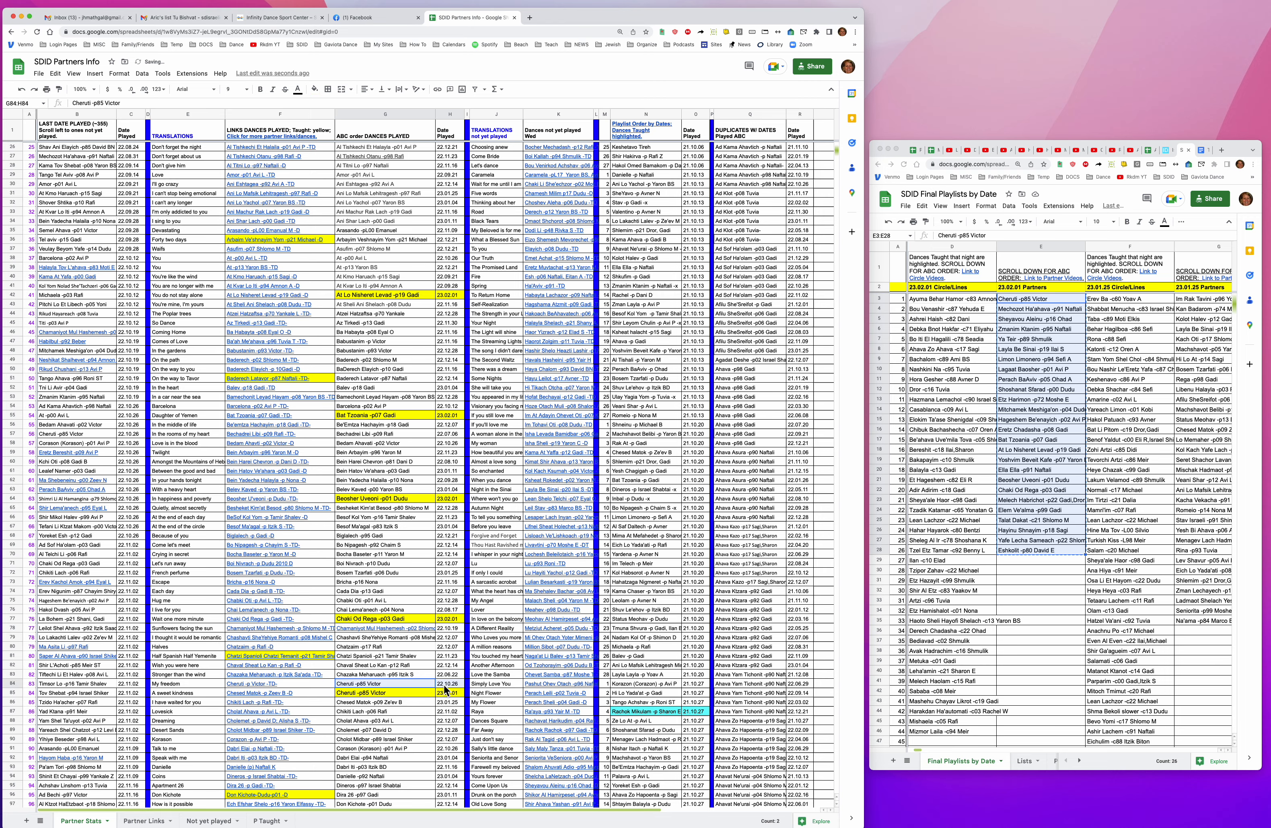
key(super+y)
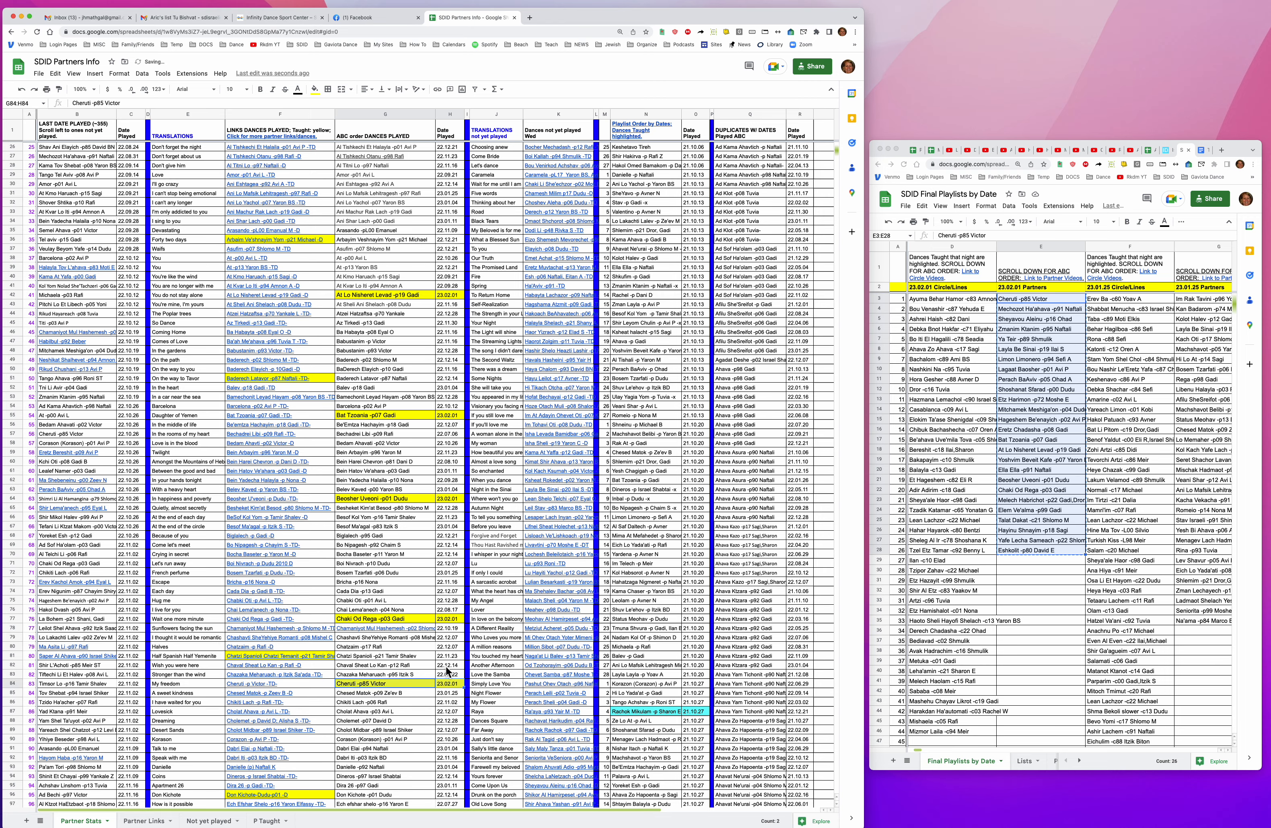
Remove the older, unhighlighted Elem Va'eima, Ella Ella and Eretz Chadasha entries with their dates from columns G and H, shifting cells up
scroll(446, 671, down, 10)
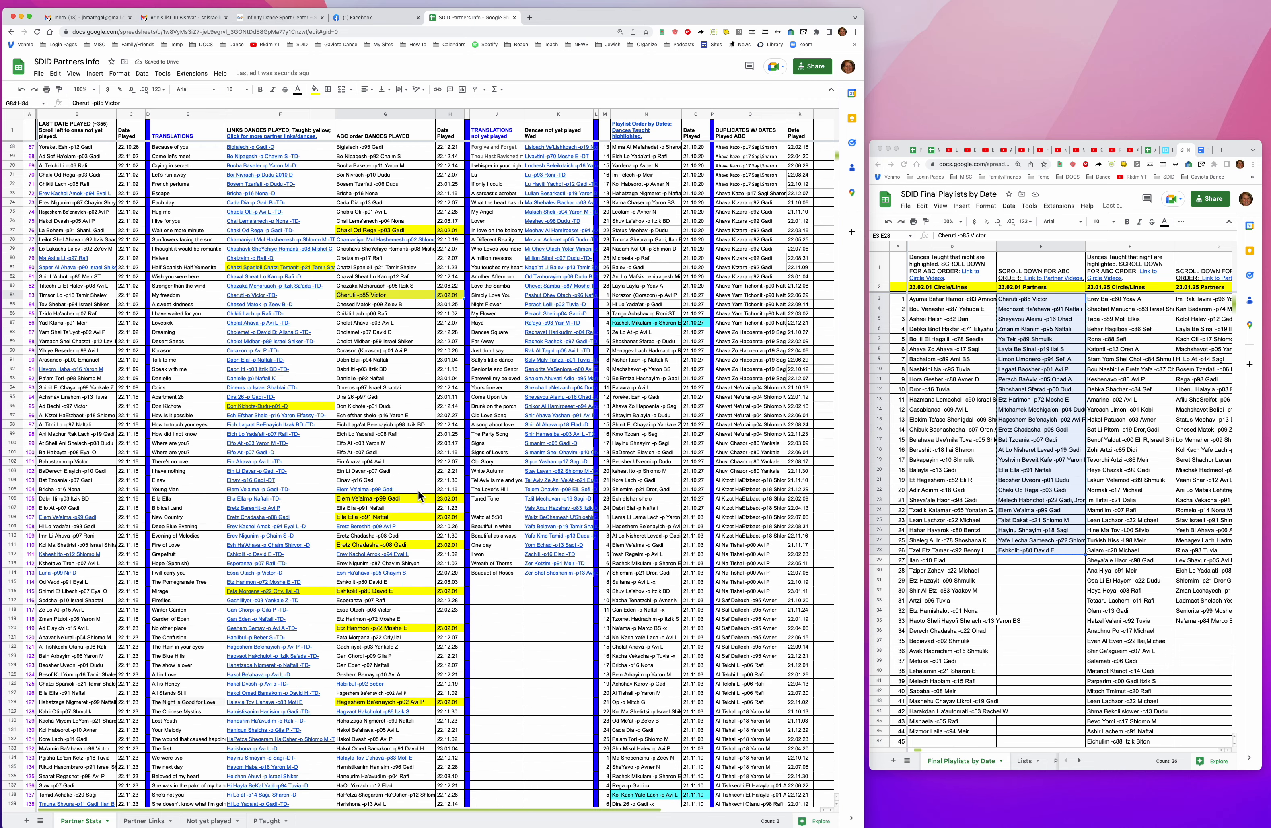
drag(419, 490, 445, 520)
key(super+y)
key(super+y)
key(super+y)
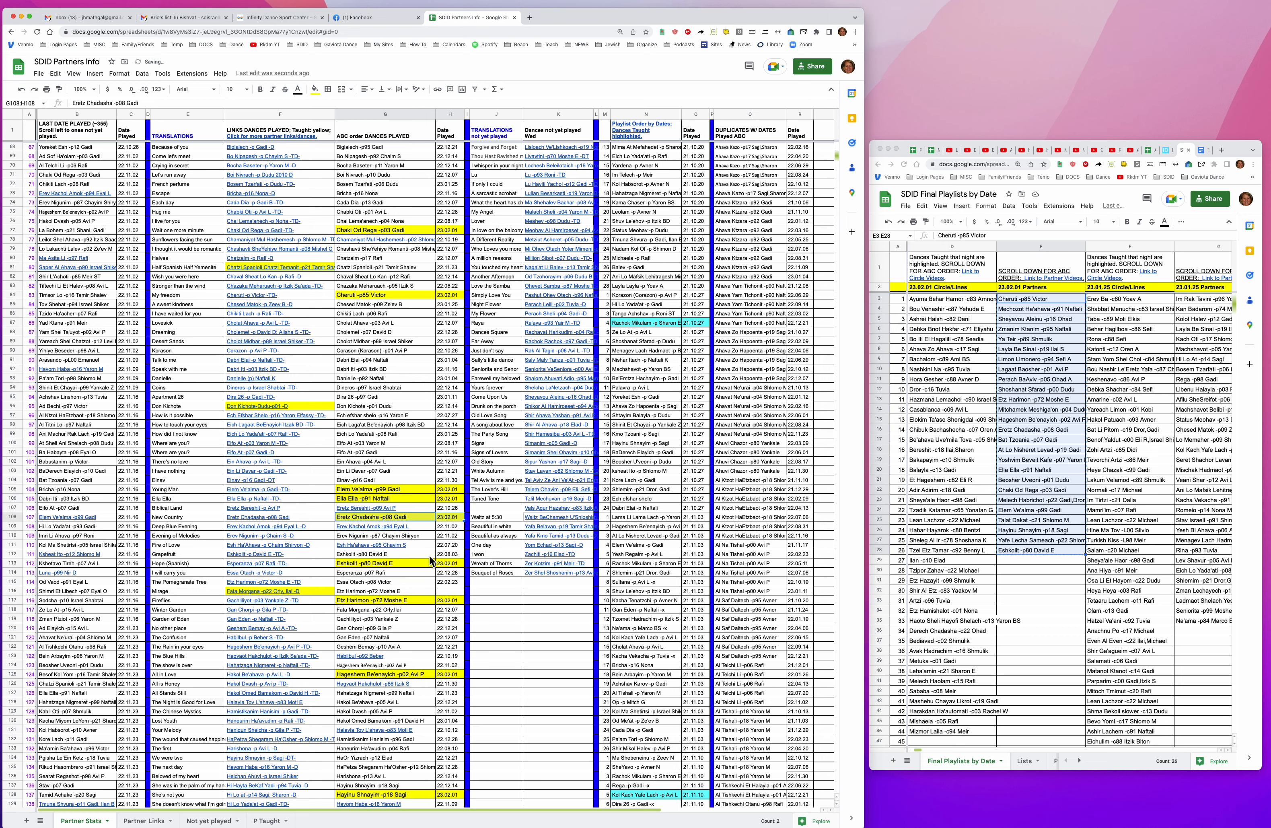
Delete the older, unhighlighted Eshkolit and Etz Harimon entries with their dates from columns G and H, shifting cells up
drag(429, 556, 445, 555)
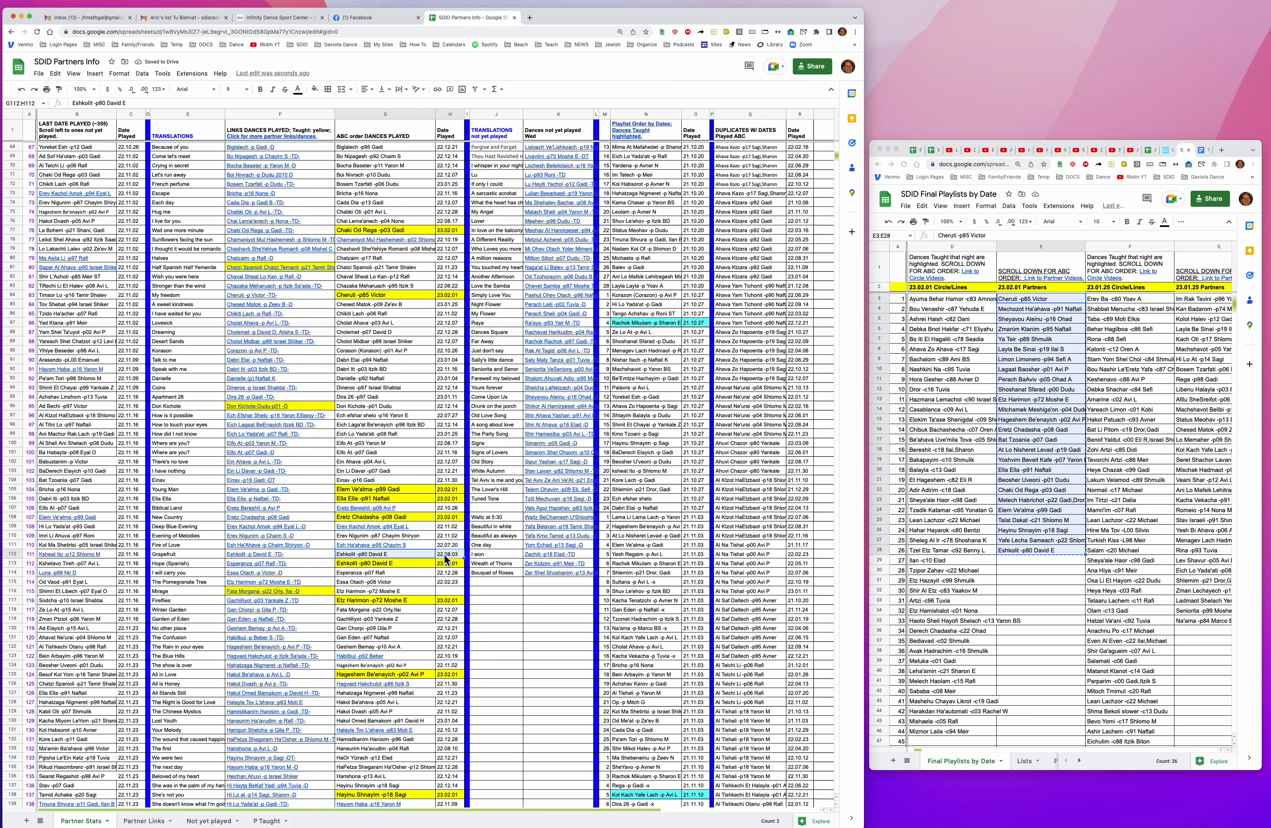
key(super+y)
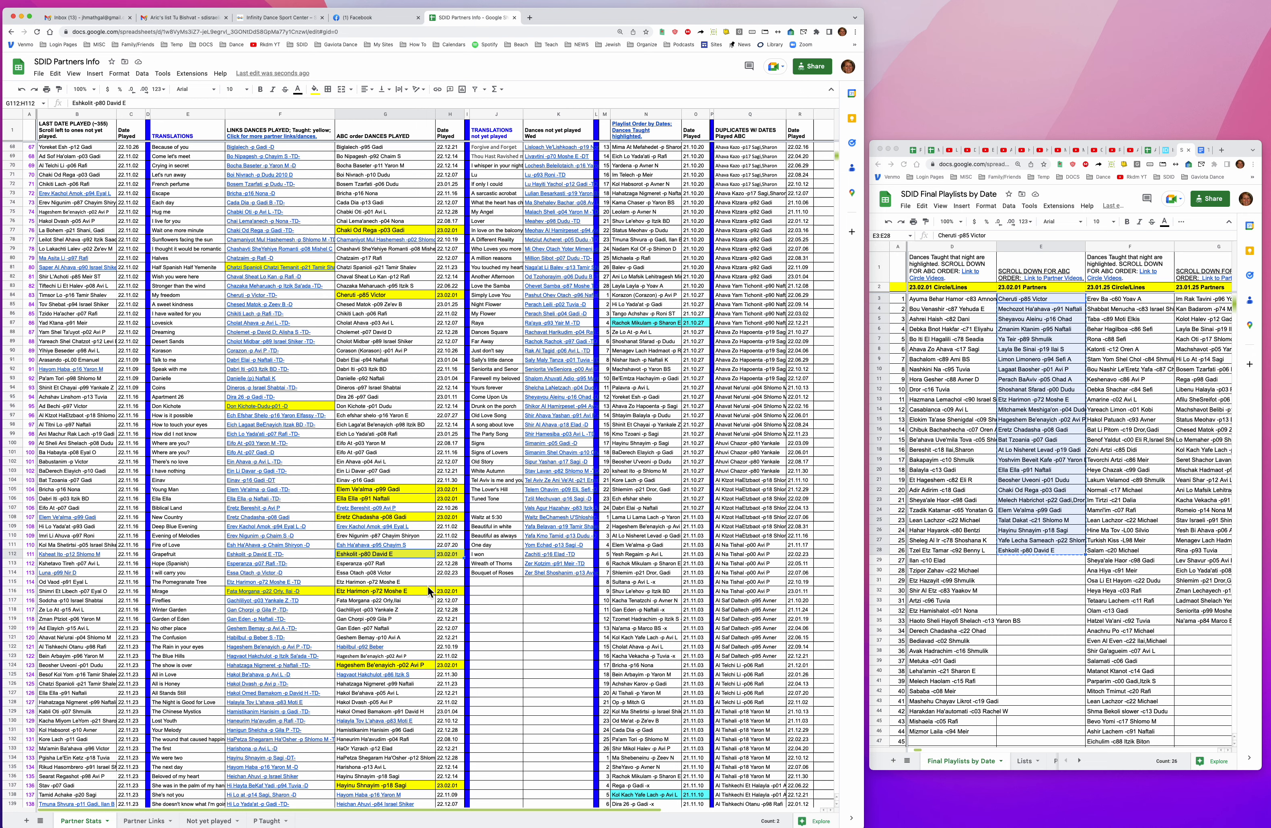
click(397, 582)
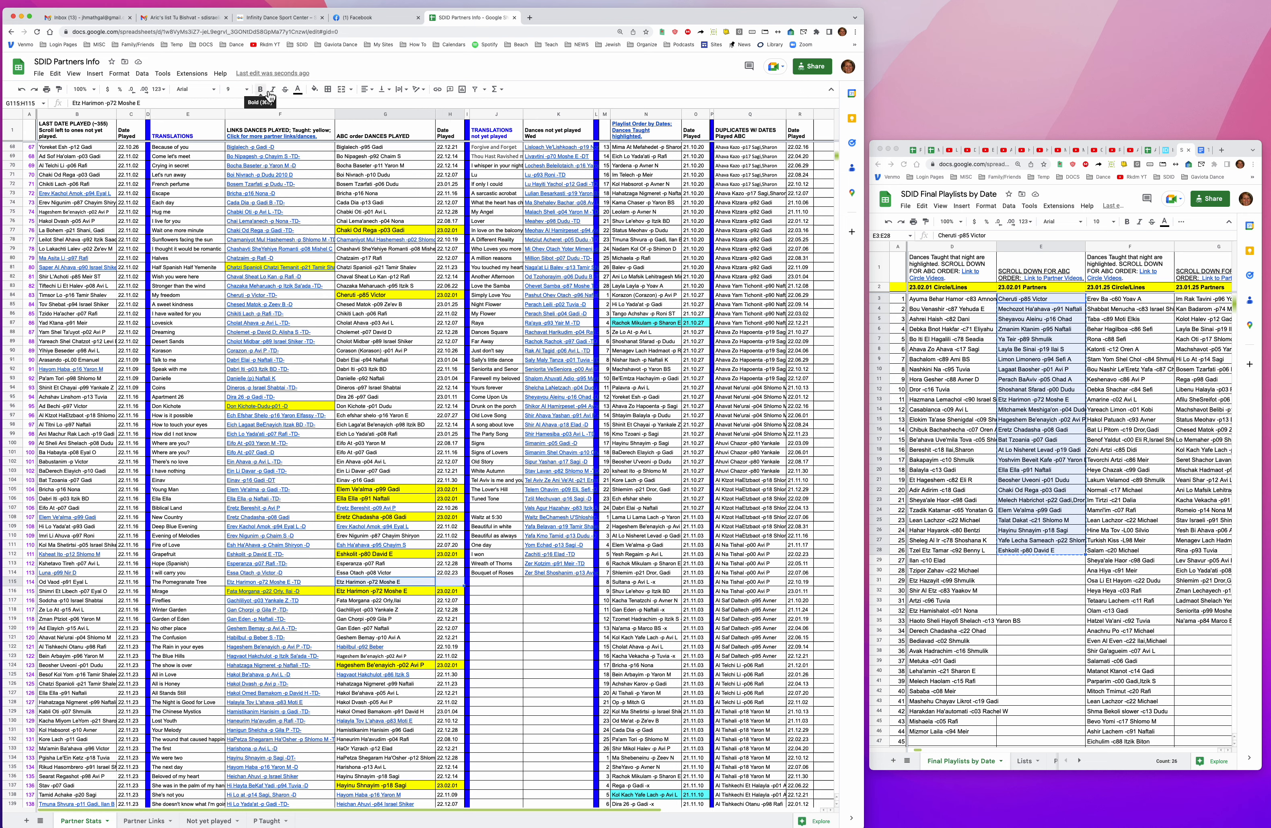
key(super+y)
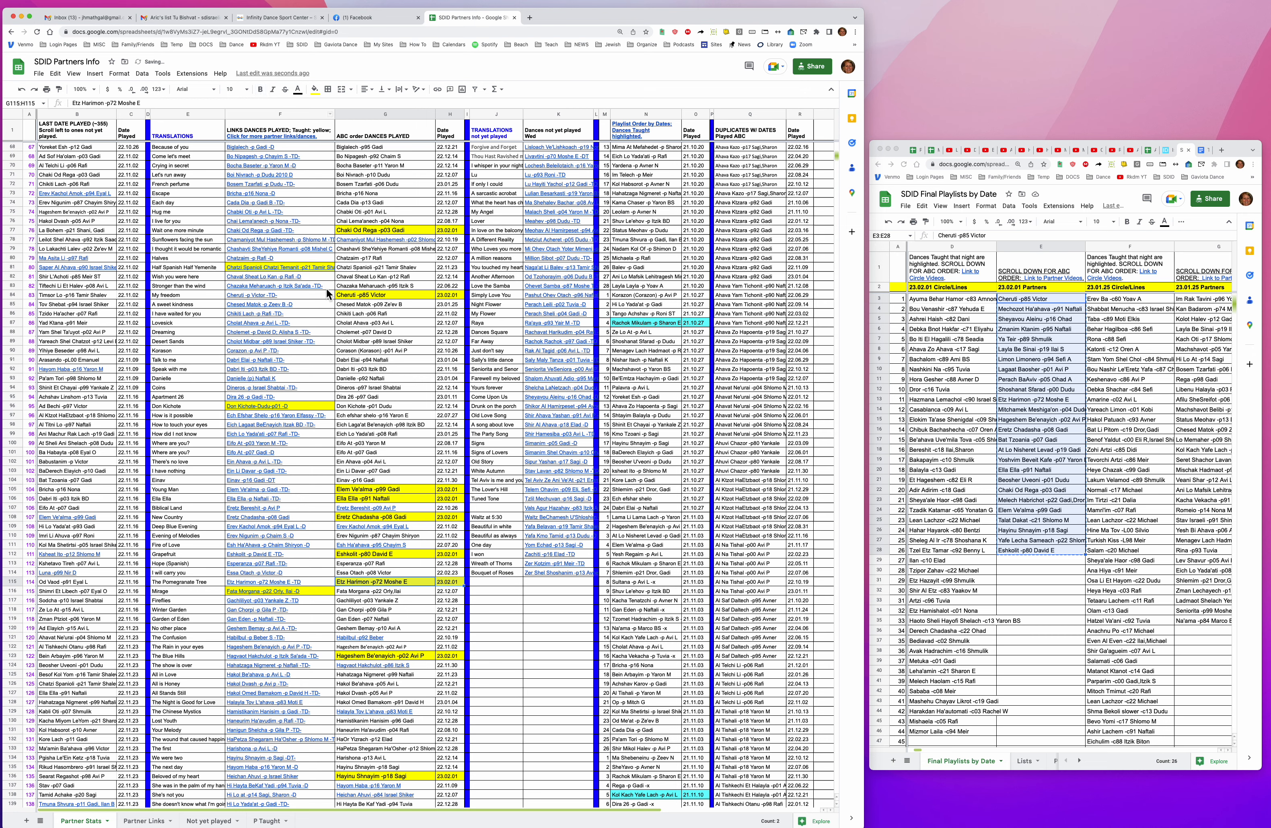
Delete the older, unhighlighted Hageshem Be'enayich and Hayinu Shnayim entries with their dates from columns G and H, shifting cells up
drag(382, 648, 447, 652)
key(super+y)
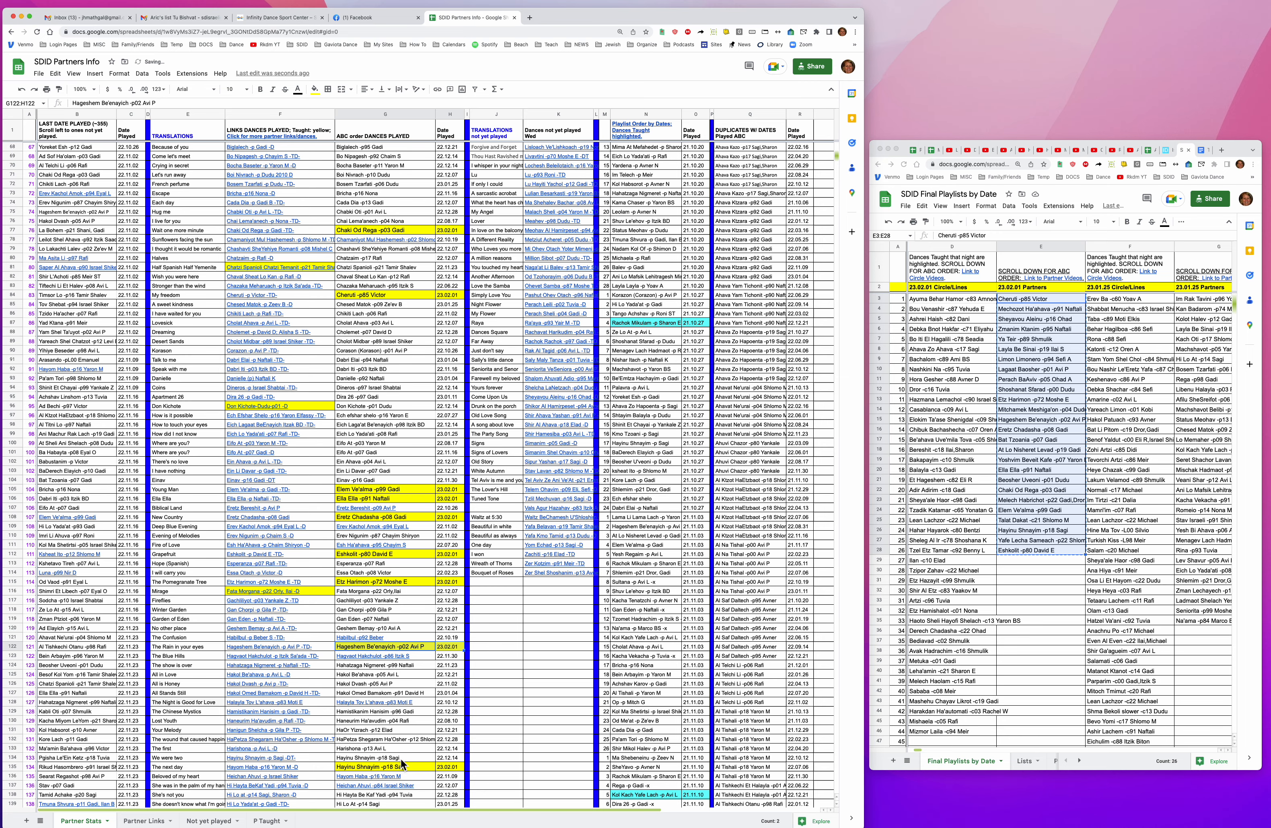
drag(402, 760, 443, 762)
key(super+y)
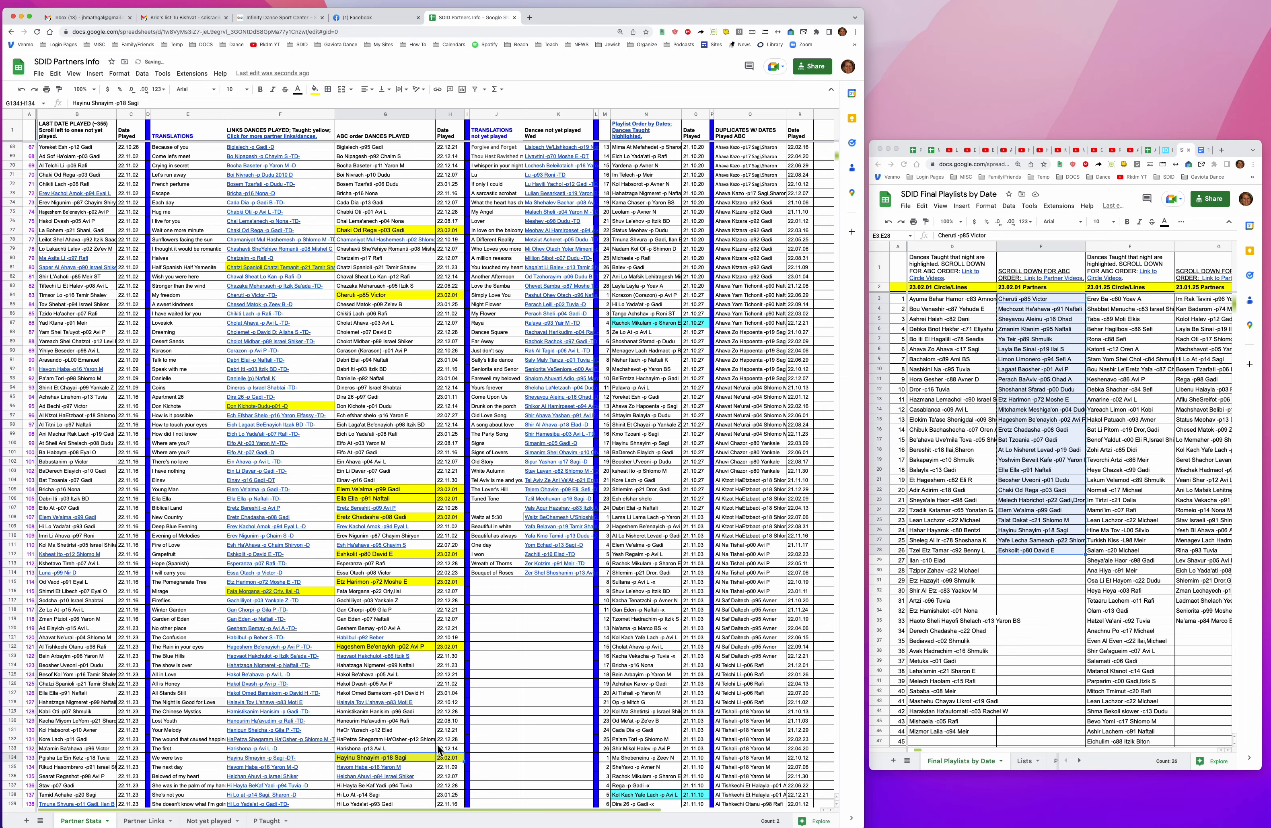
Delete the older, unhighlighted Lagaat Baosher and Layla Be Sinai entries with their dates from columns G and H, shifting cells up
scroll(437, 744, down, 5)
scroll(437, 744, down, 7)
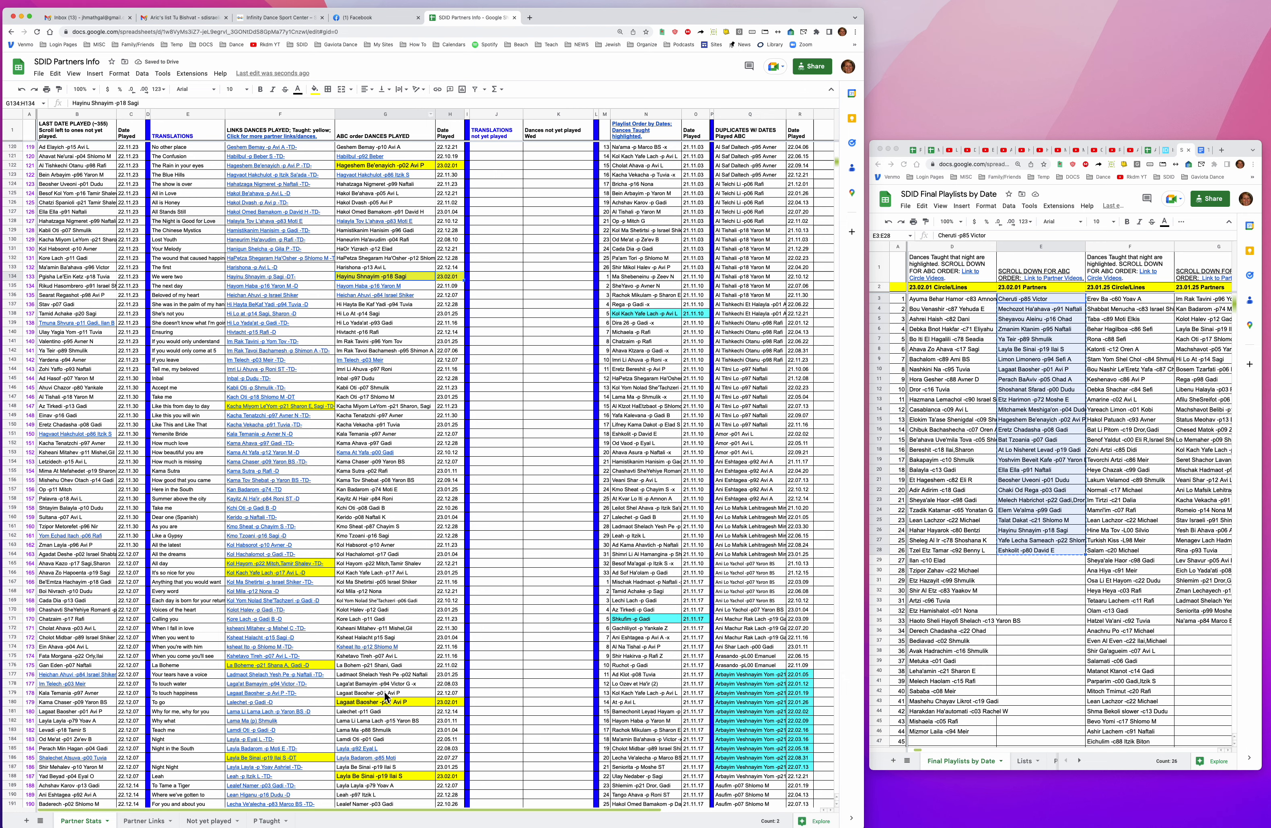
drag(415, 695, 442, 695)
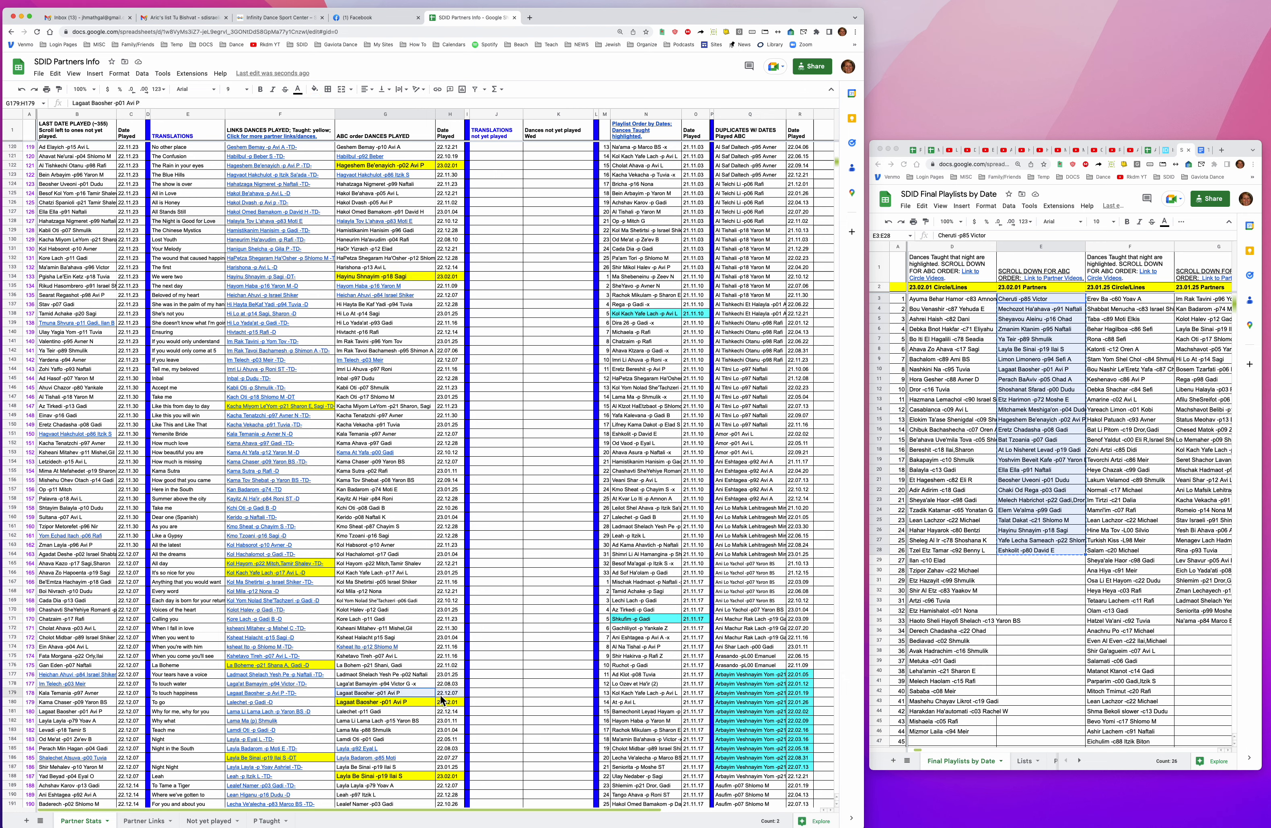
key(super+y)
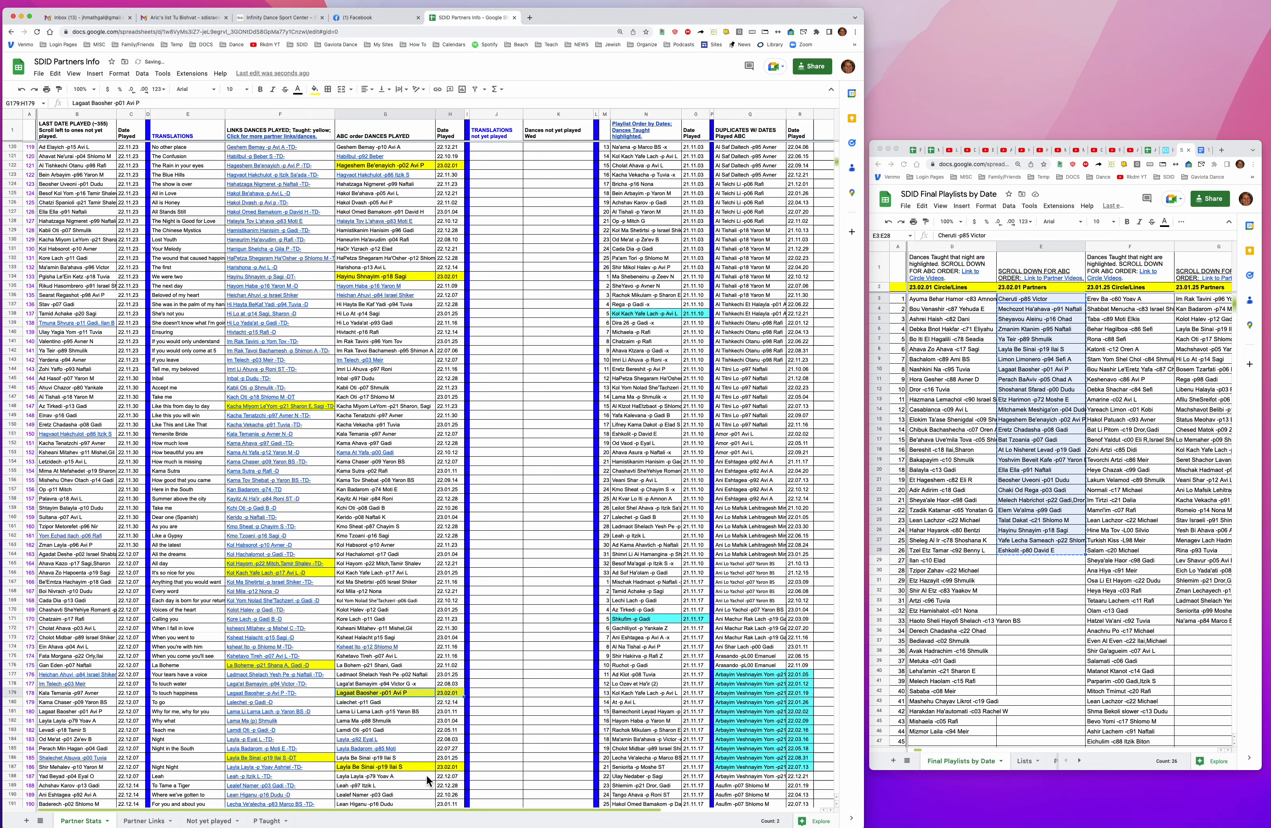
drag(428, 760, 444, 760)
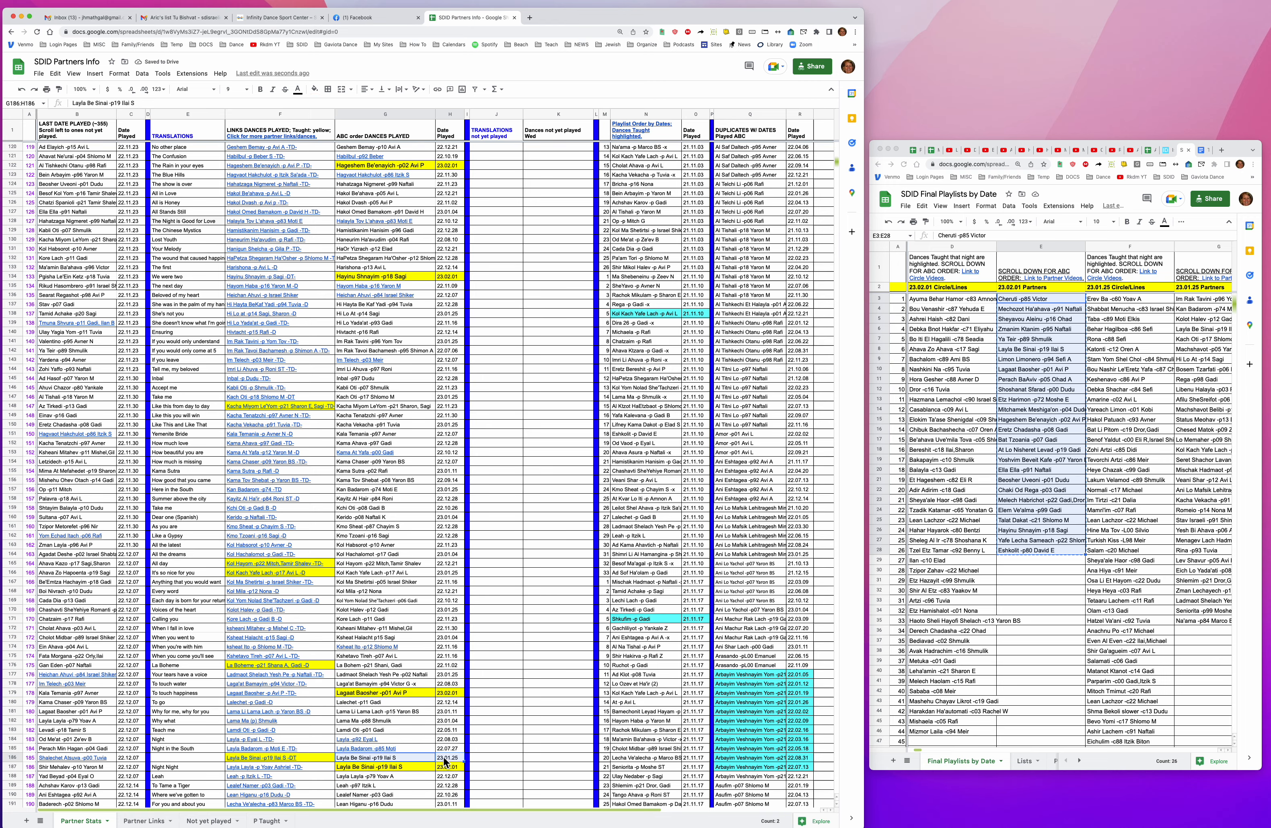
key(super+y)
Remove the older, unhighlighted Limon Limonero, Mechozot Ha'ahava and Melech Habrichot entries with their dates from columns G and H, shifting cells up
scroll(443, 754, down, 12)
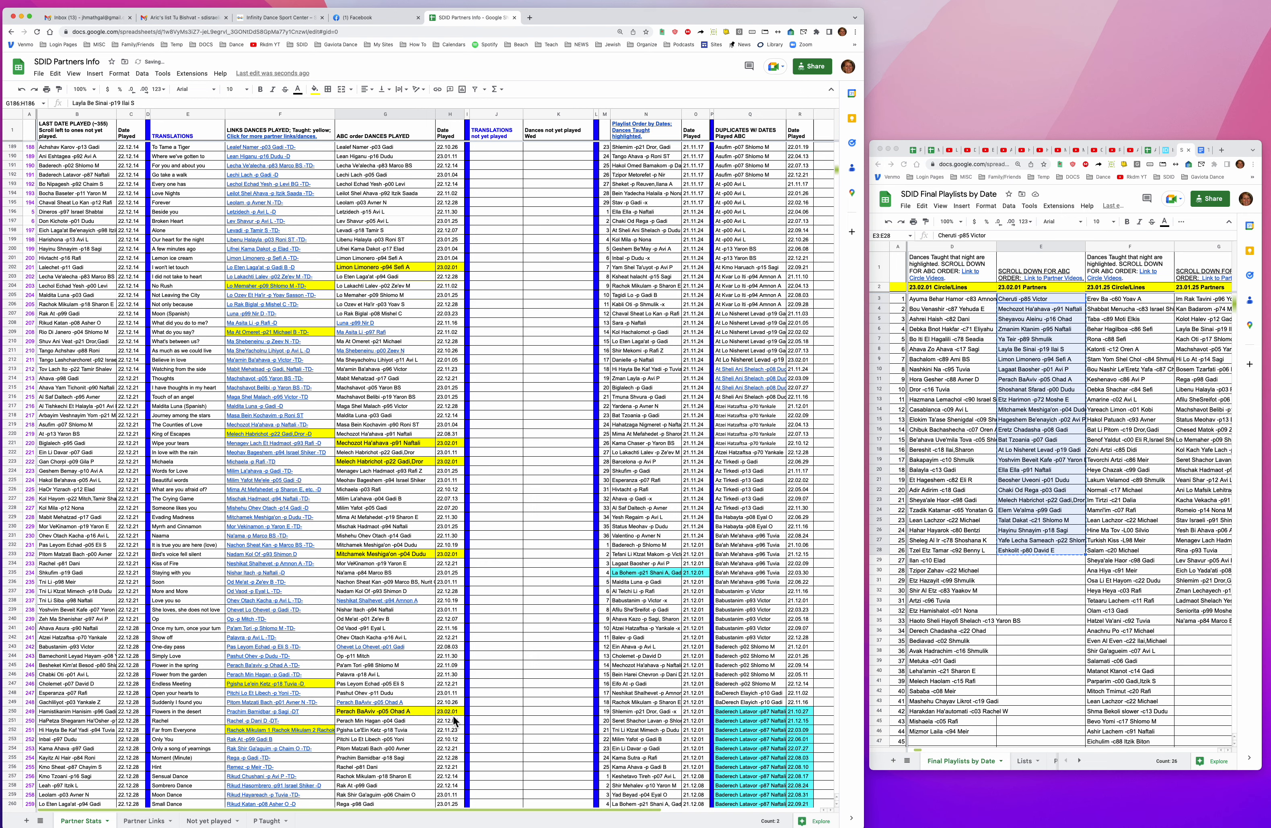
drag(429, 258, 448, 259)
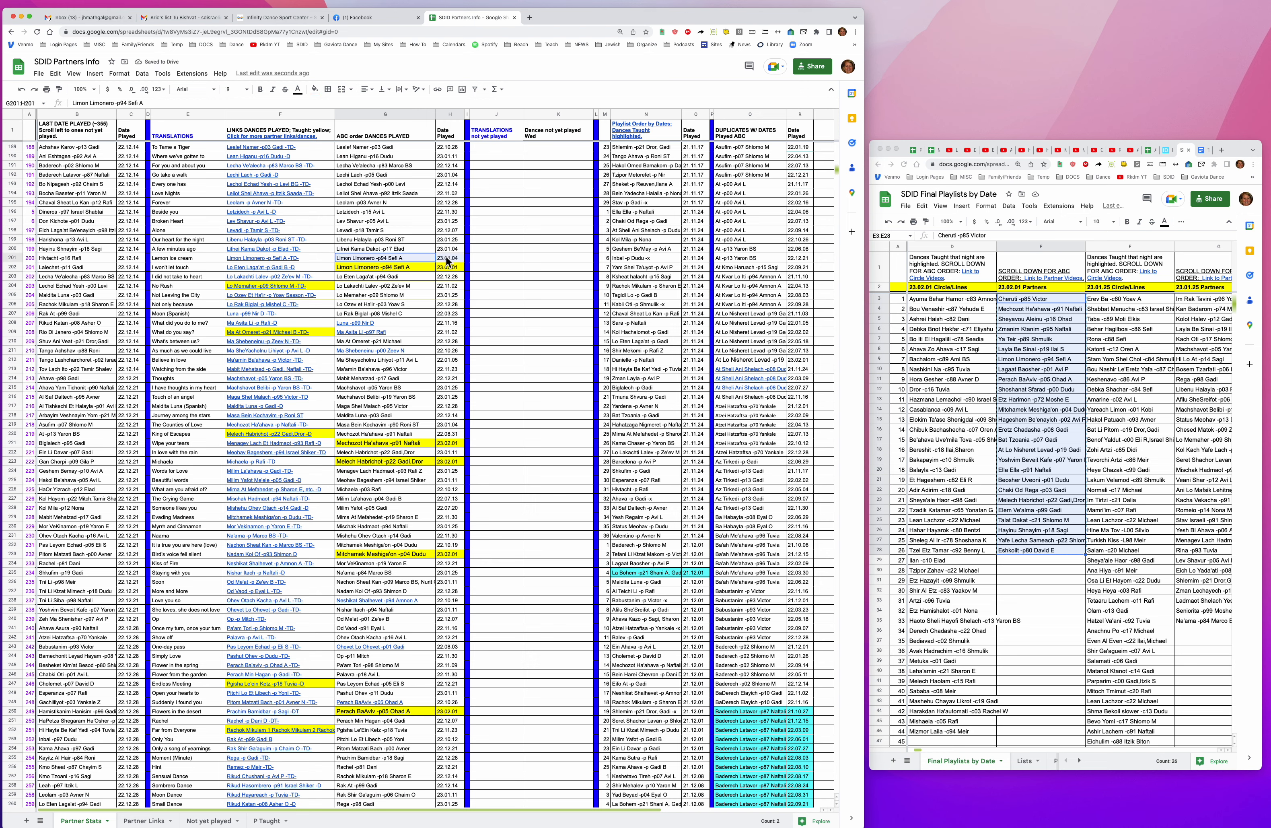
key(super+y)
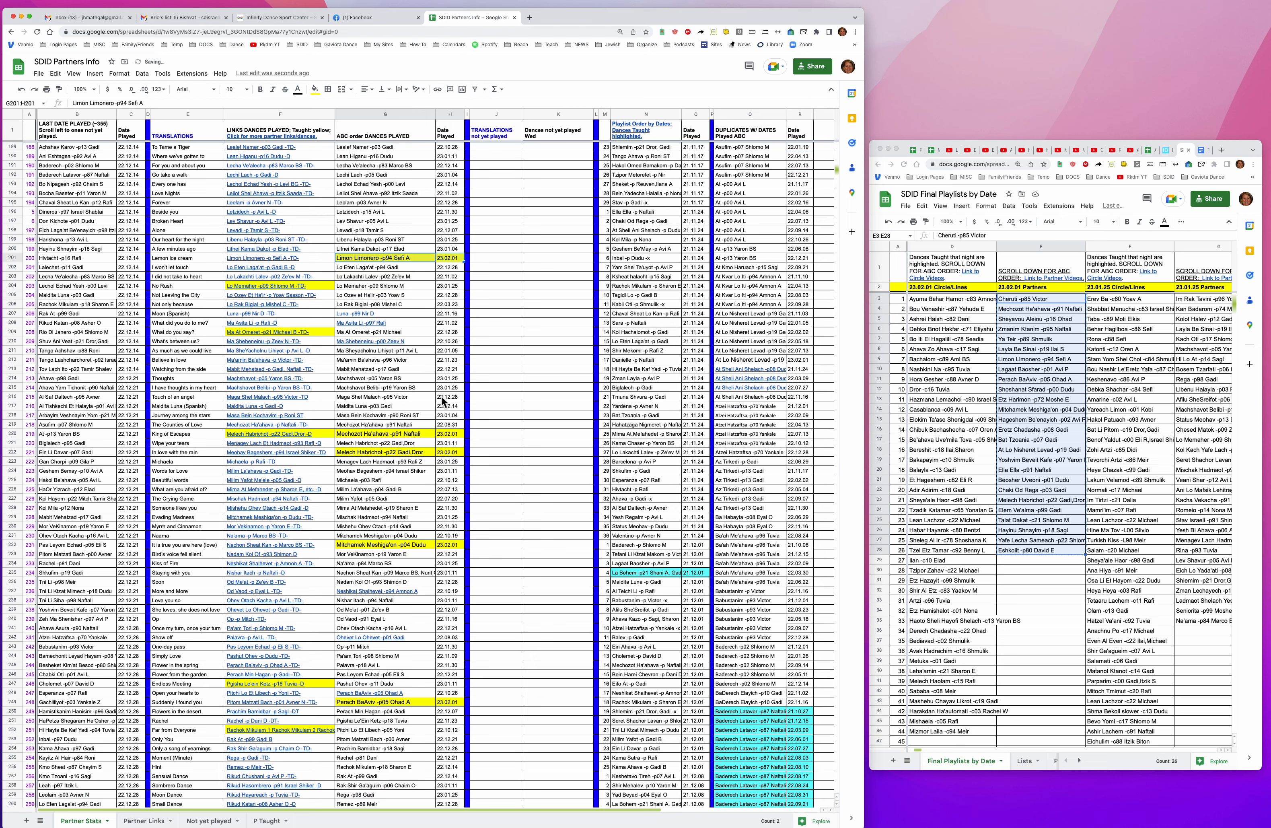
drag(431, 425, 445, 436)
key(super+y)
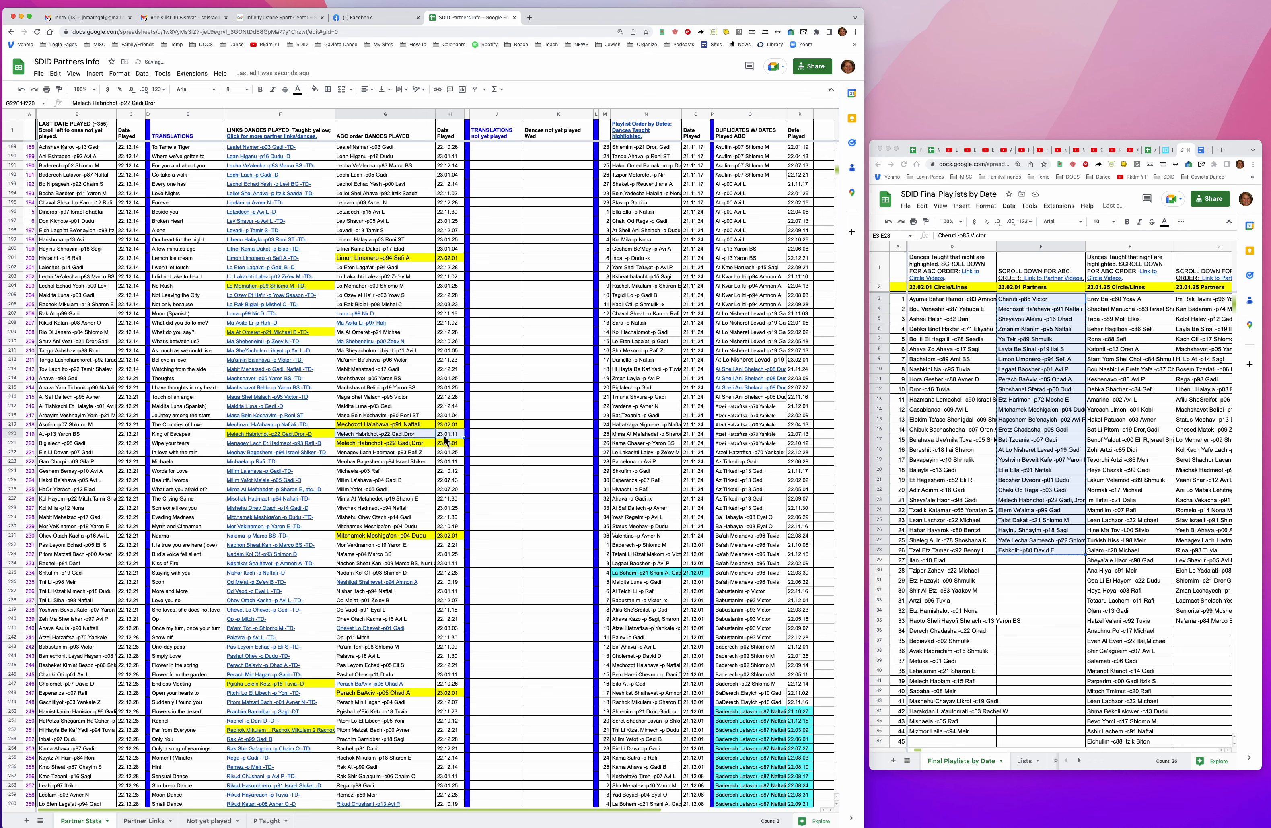
key(super+y)
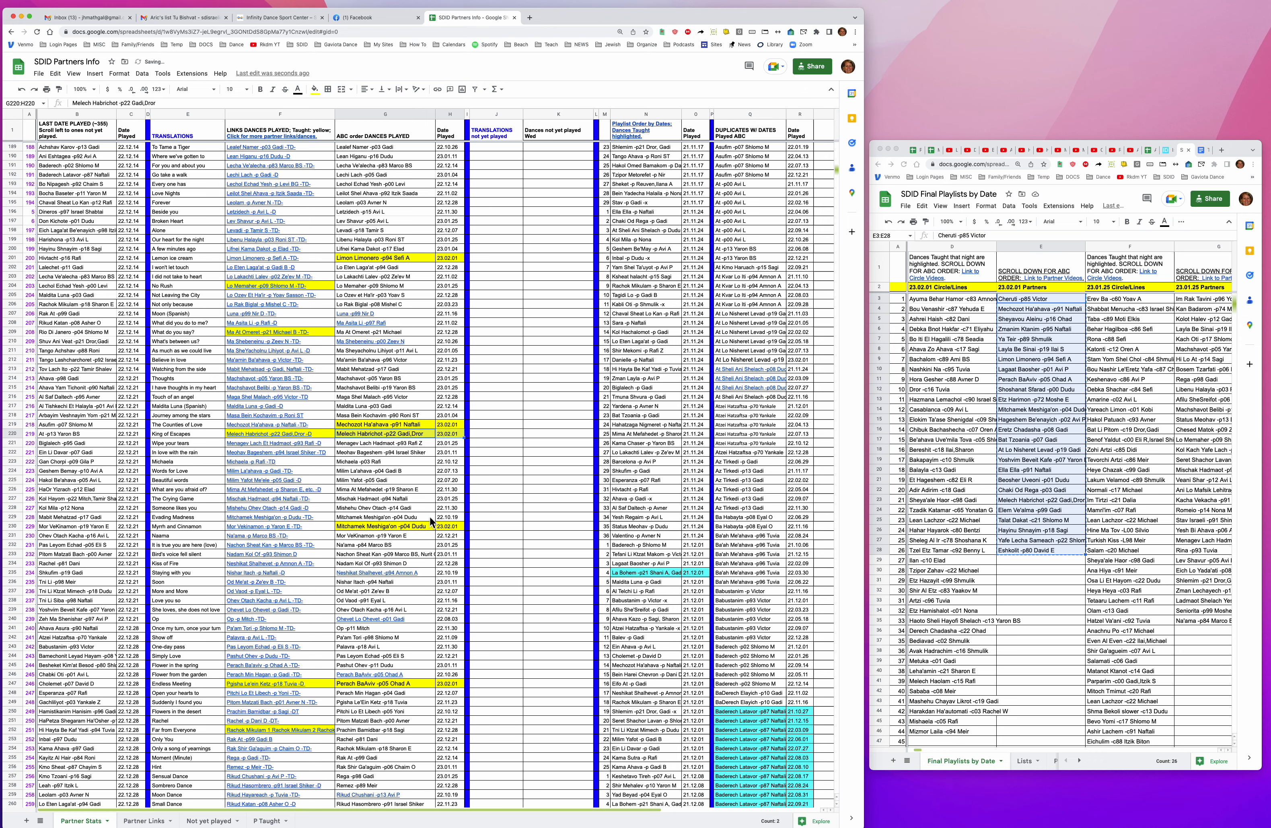
Delete the older, unhighlighted Mitchamek Meshiga'on and Perach BaAviv entries with their dates from columns G and H, shifting cells up
drag(429, 517, 447, 517)
key(super+y)
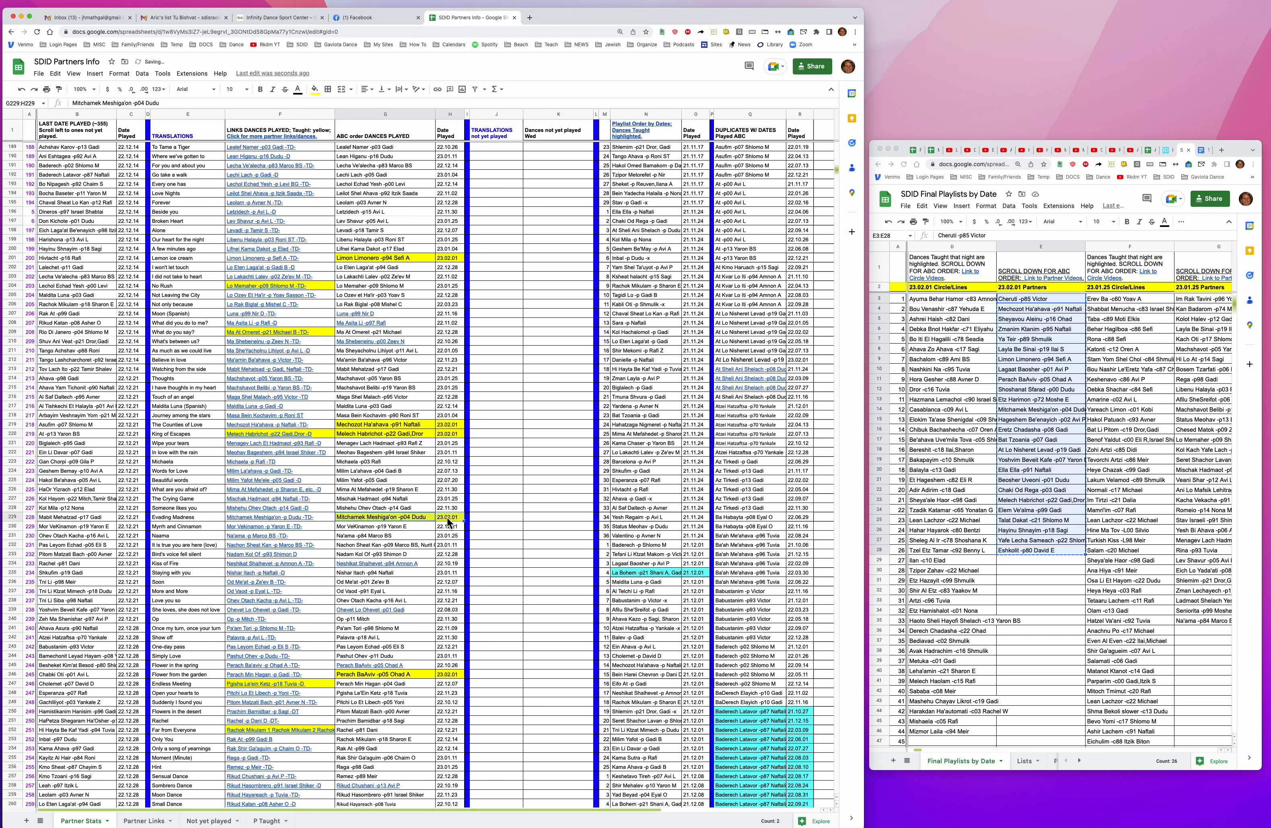
drag(426, 667, 450, 667)
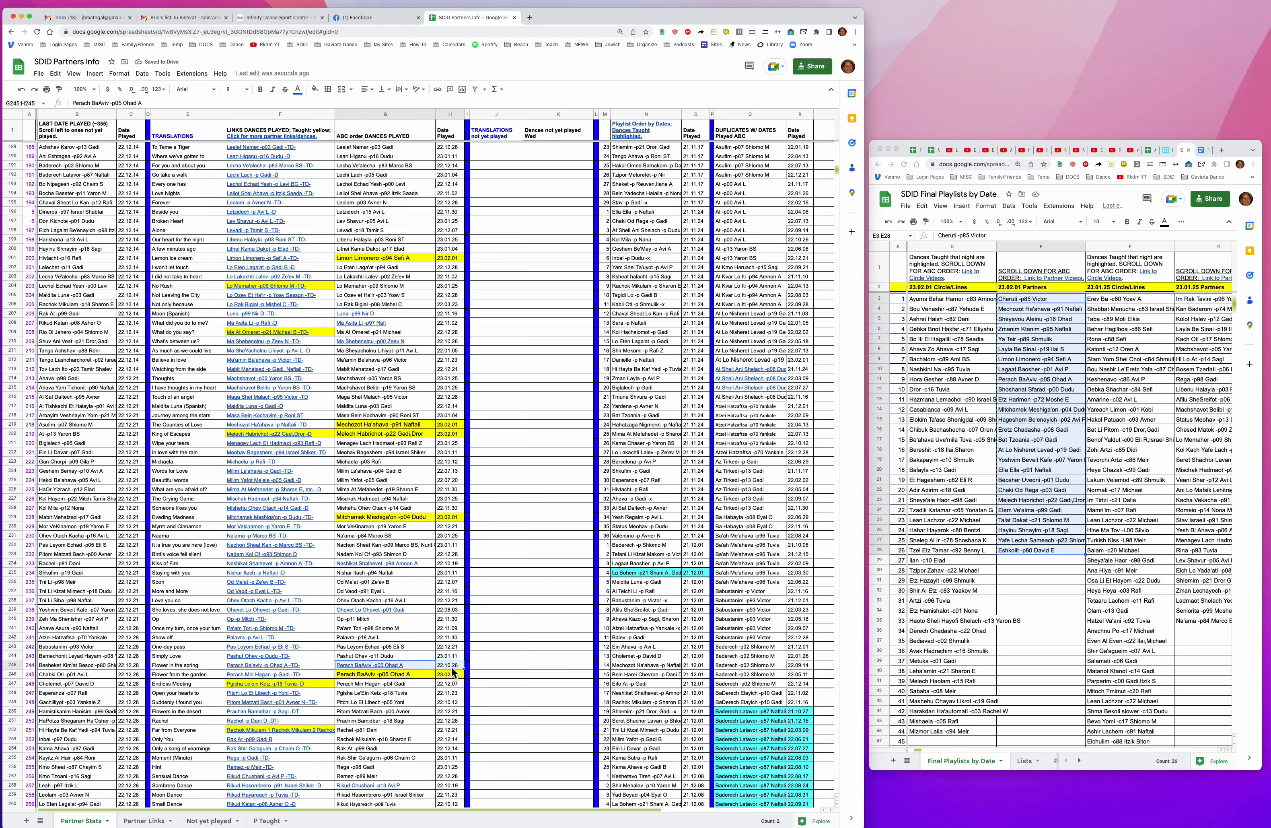
key(super+y)
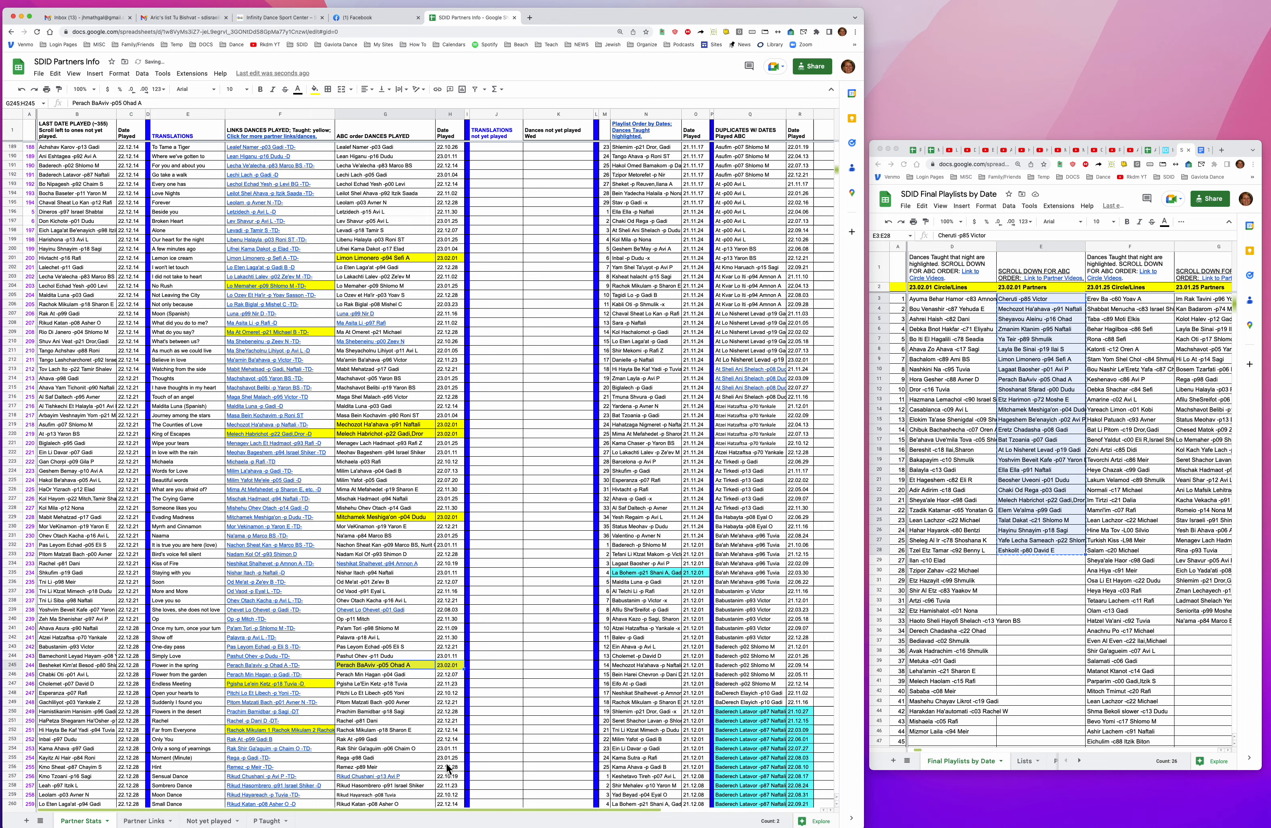
Delete the older, unhighlighted Sheyavou Aleinu, Shoshanat Sfarad and Talat Dakat entries with their dates from columns G and H, shifting cells up
scroll(448, 767, down, 20)
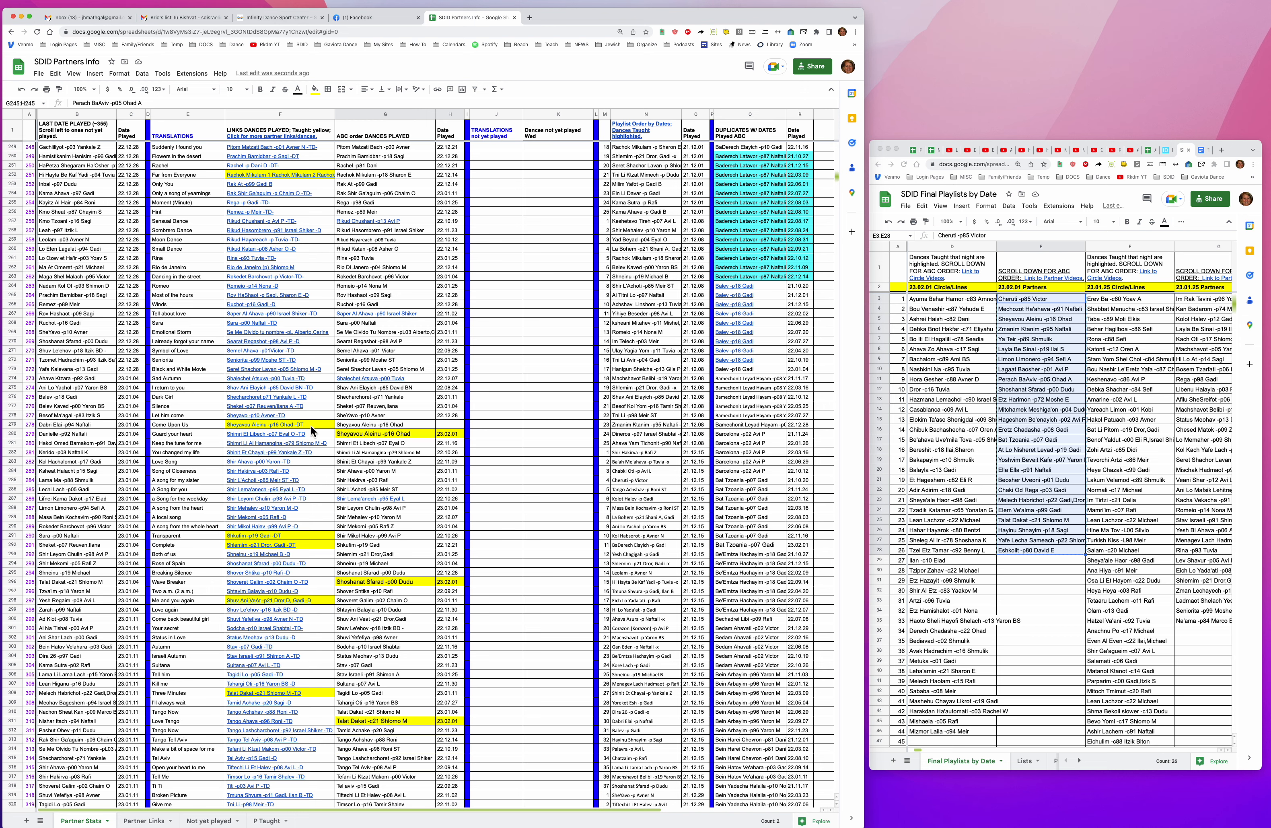
drag(423, 424, 443, 425)
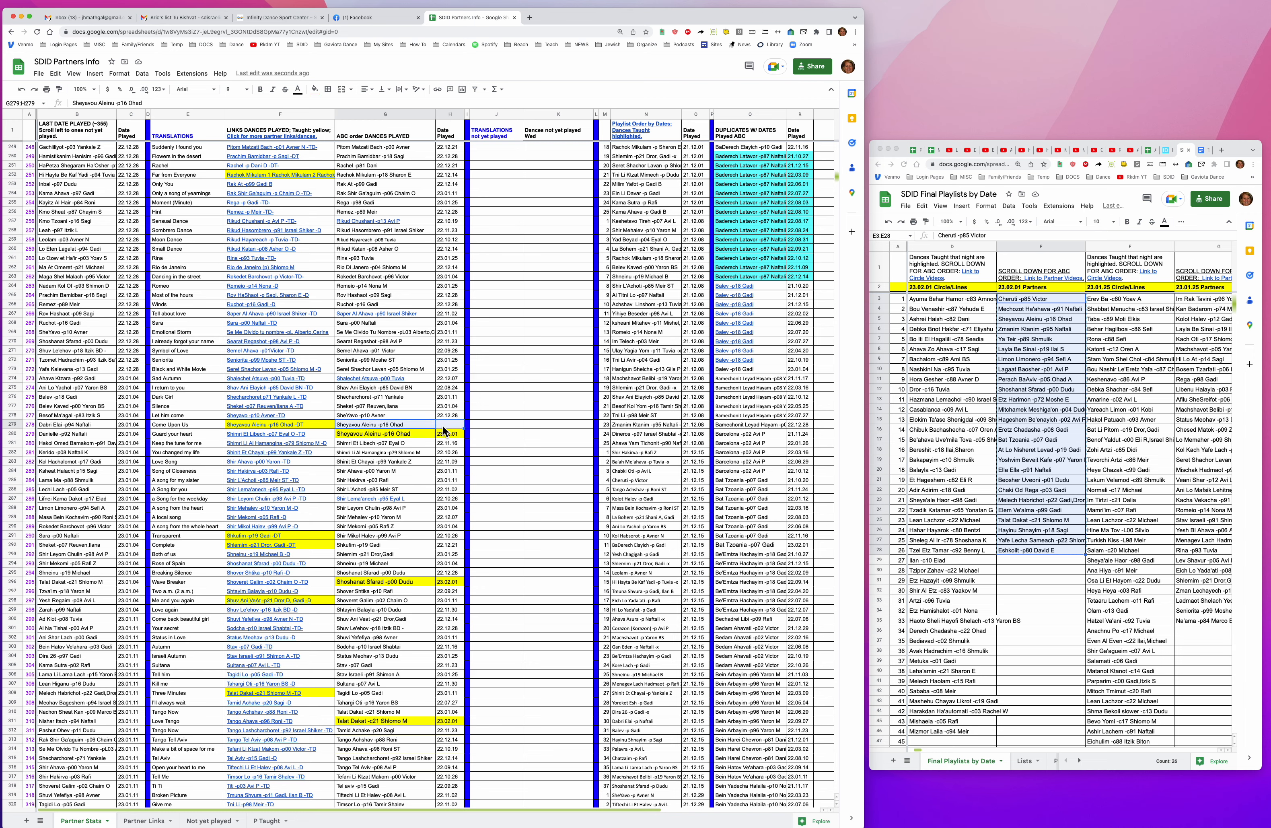
key(super+y)
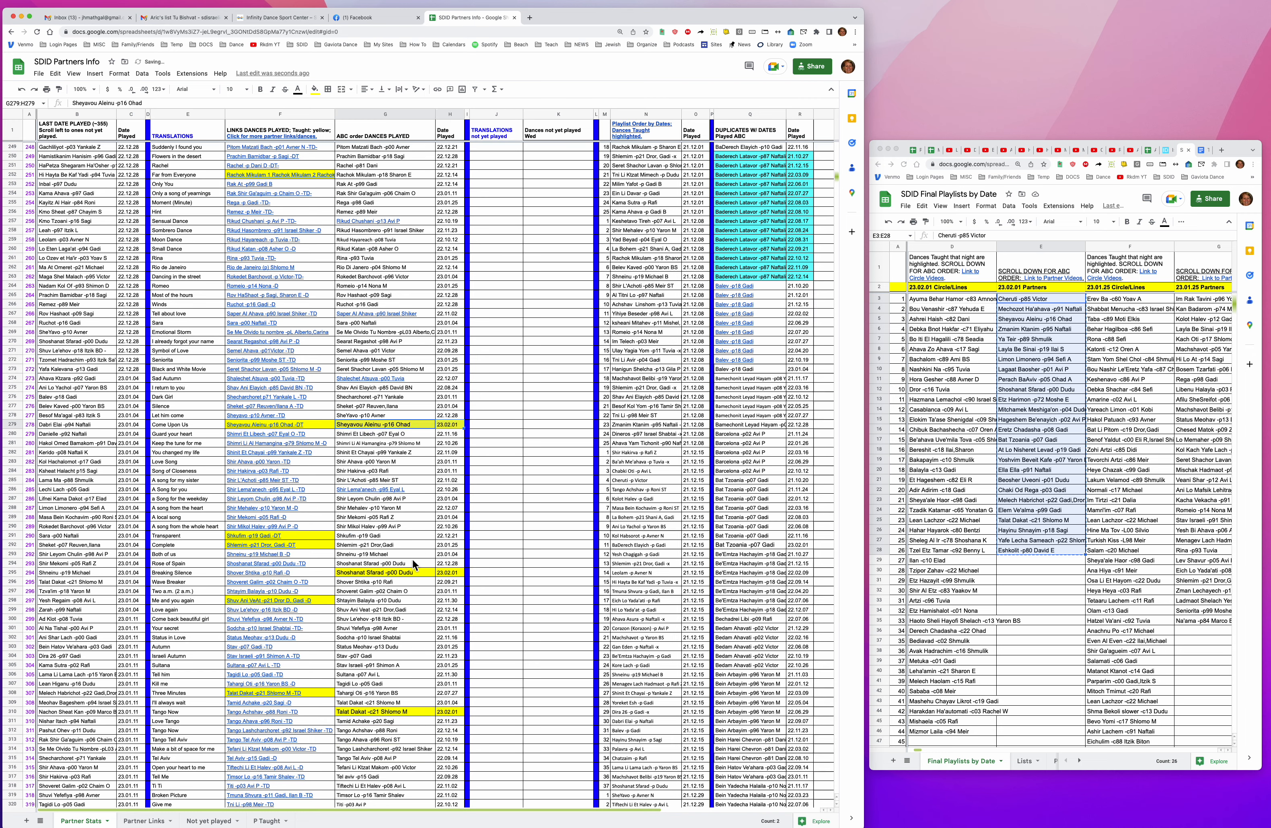
drag(428, 564, 442, 562)
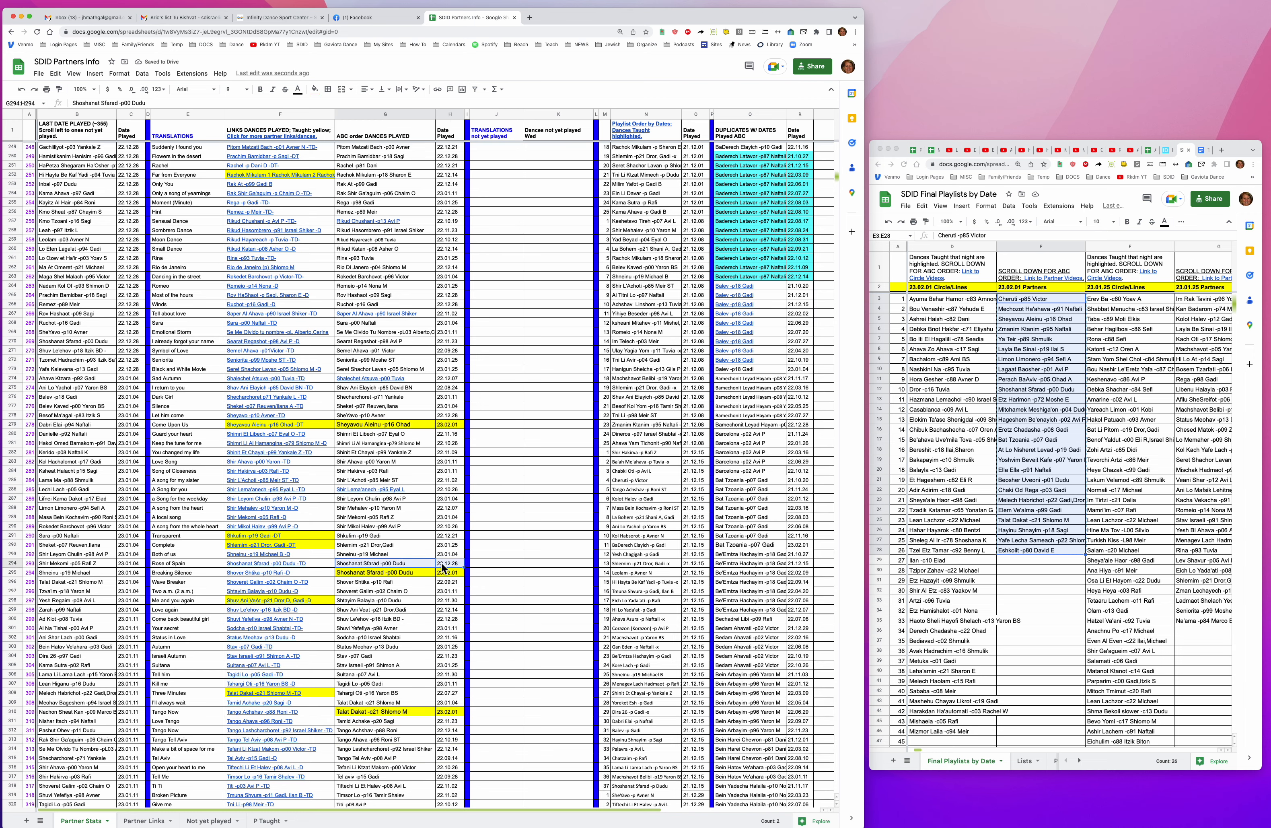
key(super+y)
drag(423, 696, 447, 693)
key(super+y)
Delete the older, unhighlighted Ya Tir and Yafe Lacha Sameach entries with their dates from columns G and H, shifting cells up
scroll(447, 693, down, 10)
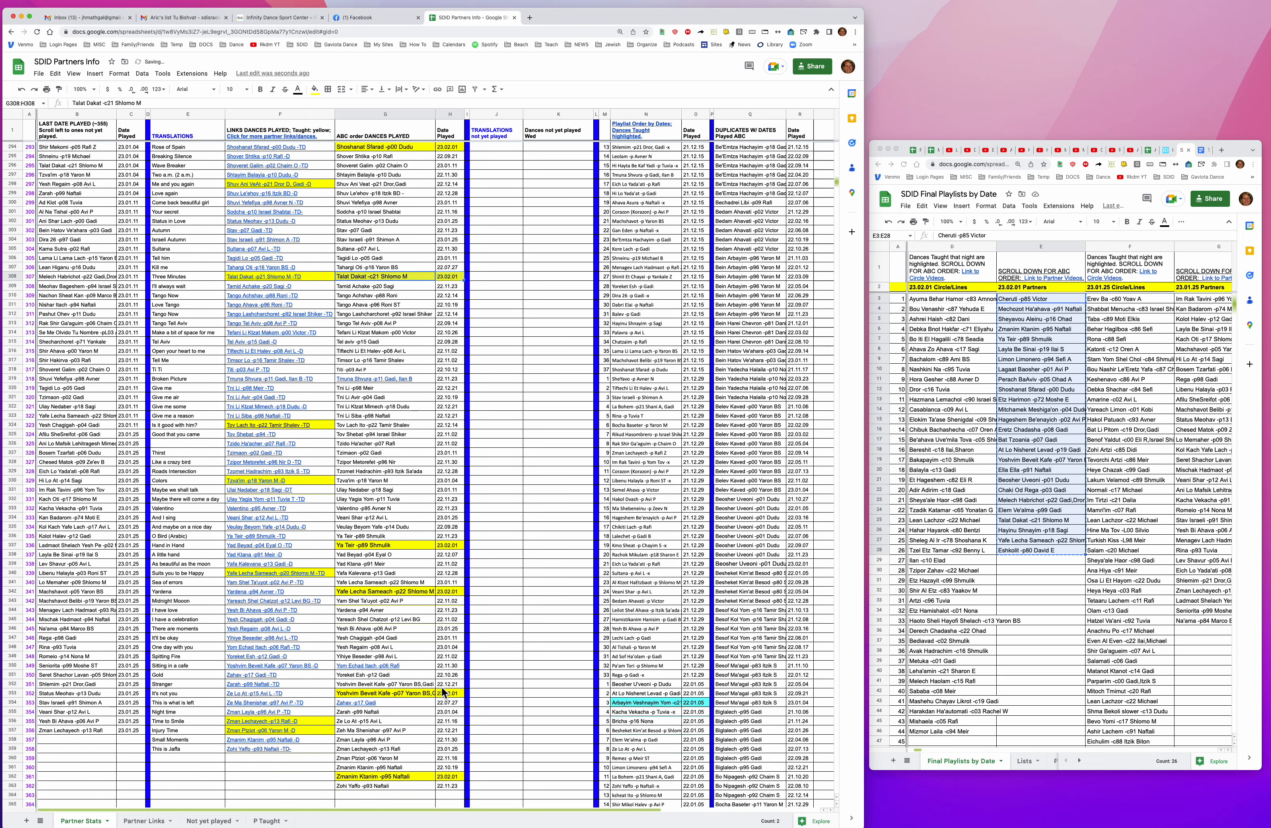
drag(422, 461, 440, 461)
key(super+y)
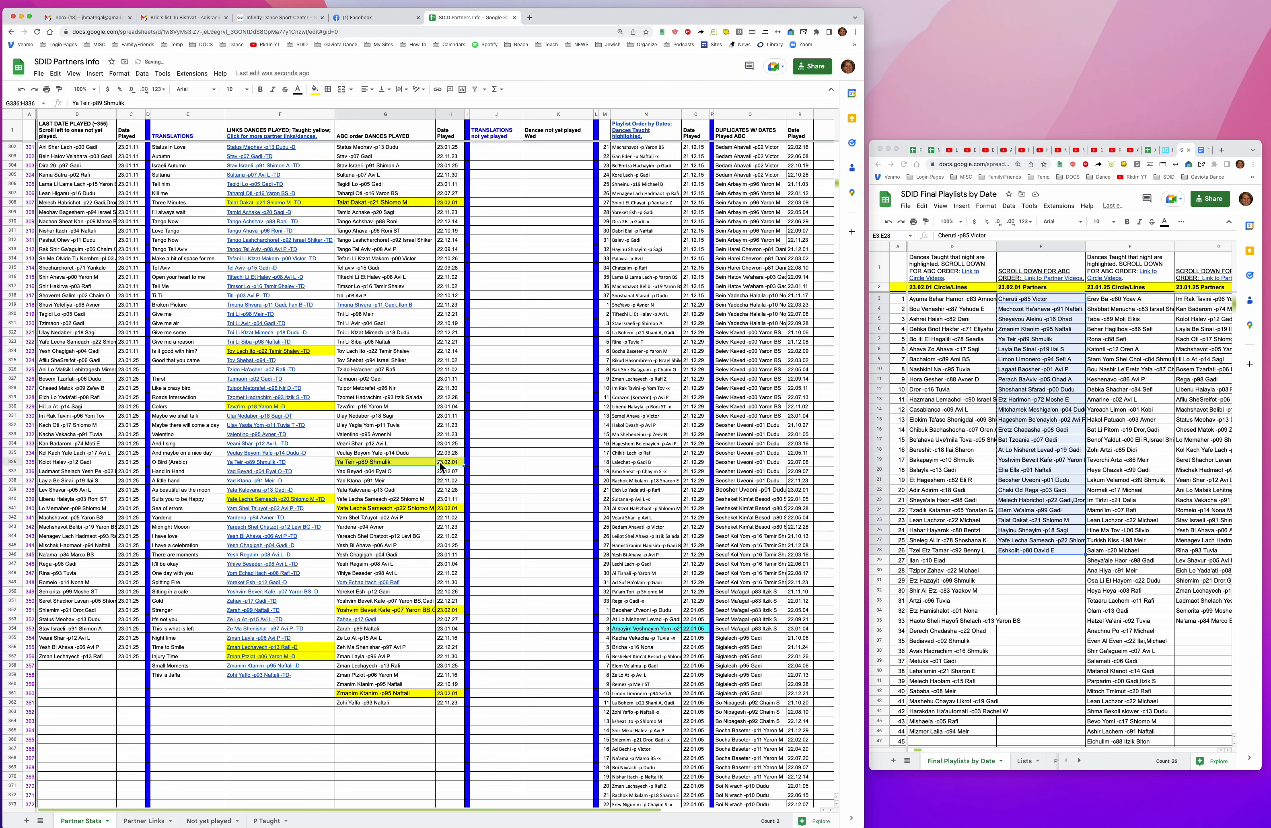
drag(427, 501, 441, 501)
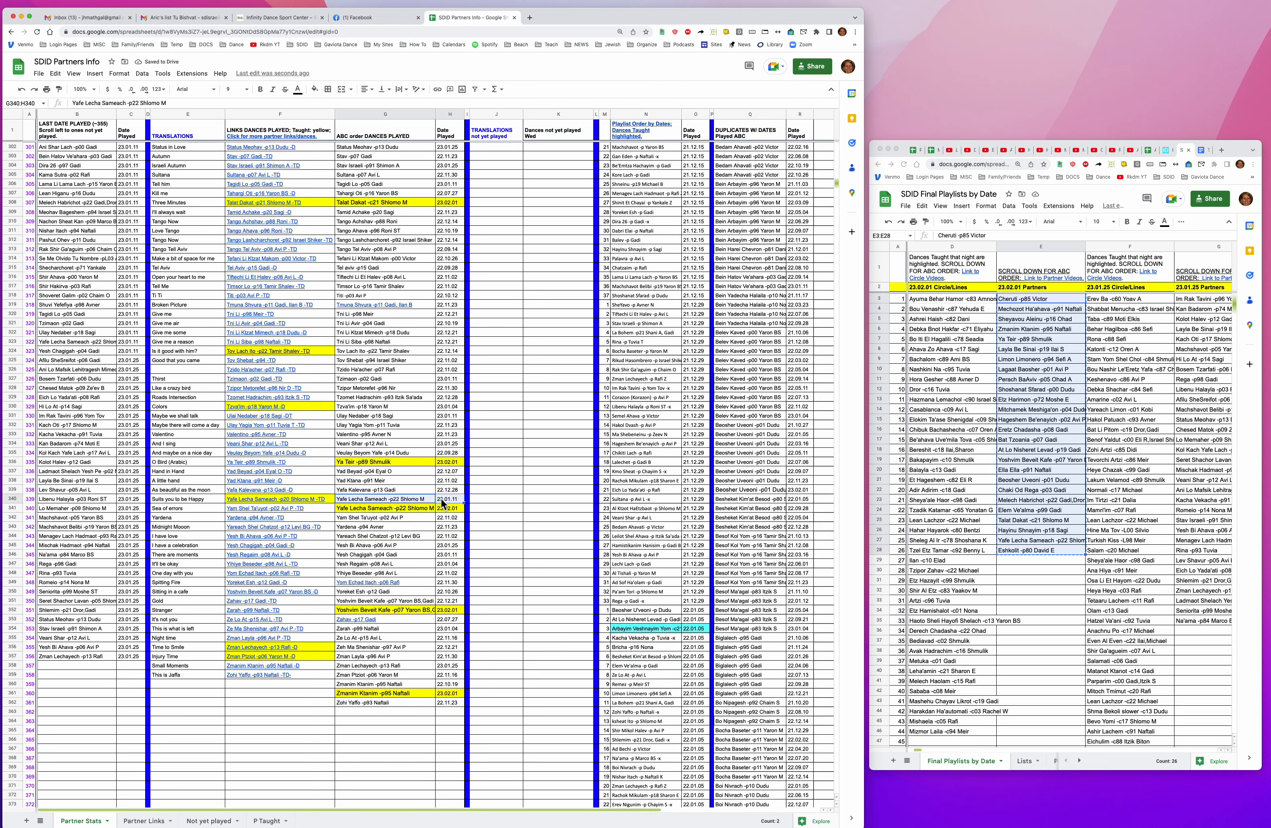
key(super+y)
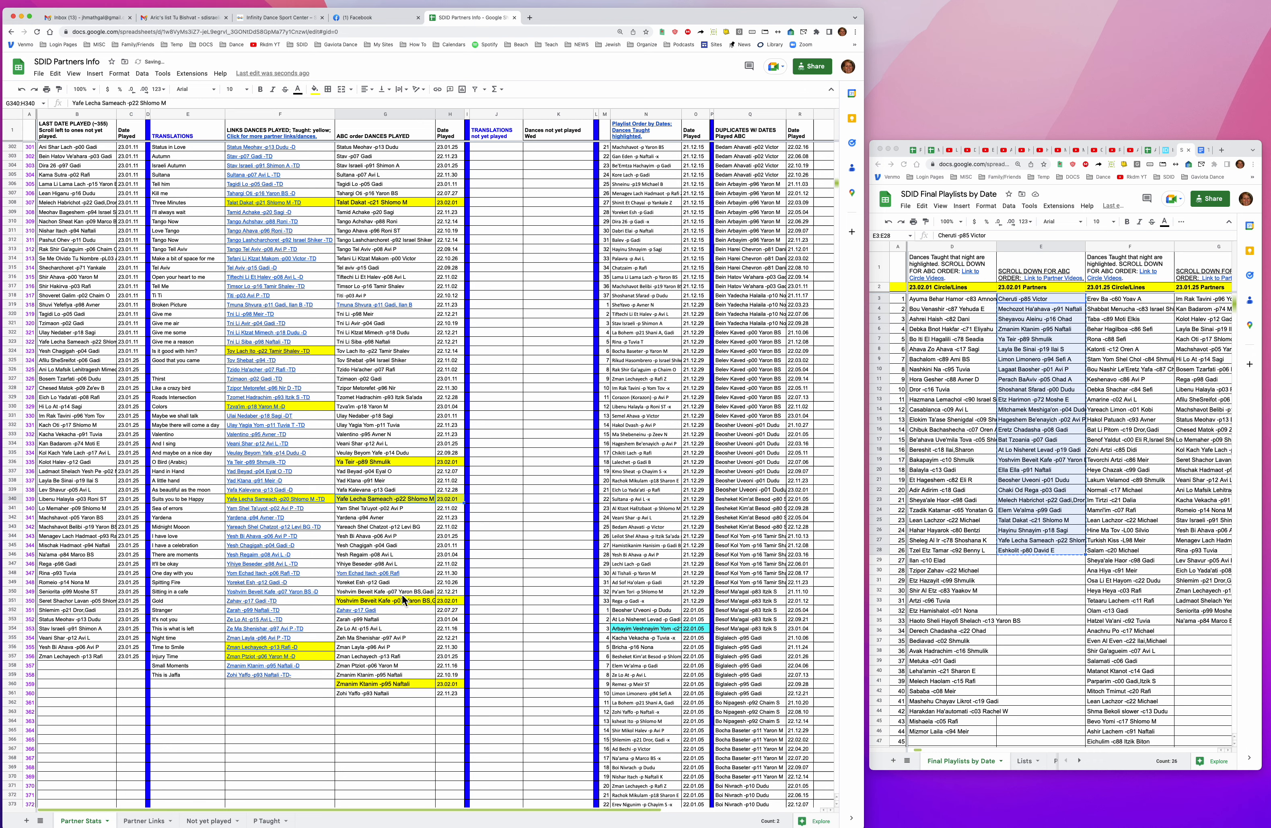
Remove the older, unhighlighted Yoshvim Beveit Kafe and Zmanim Klanim entries with their dates from columns G and H, shifting cells up
drag(422, 593, 440, 593)
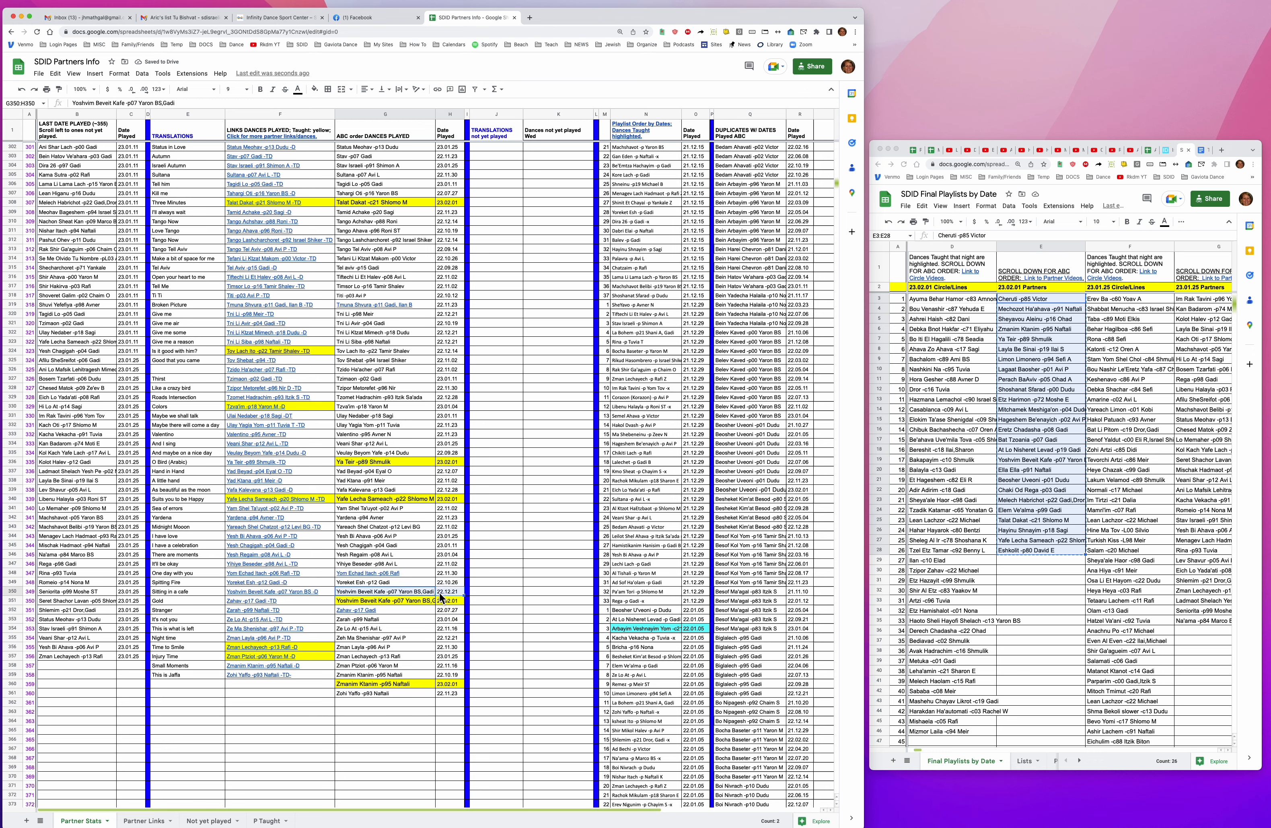
key(super+y)
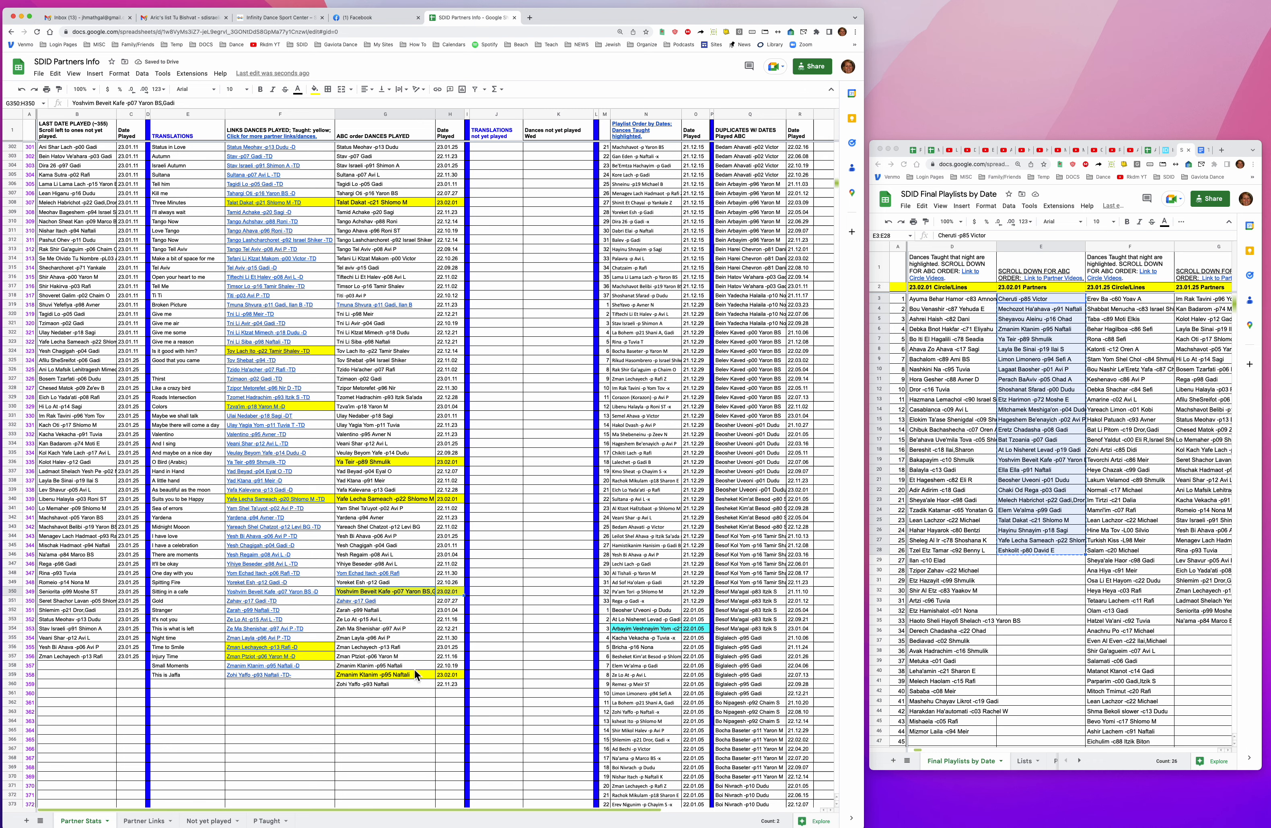
drag(414, 669, 445, 667)
key(super+y)
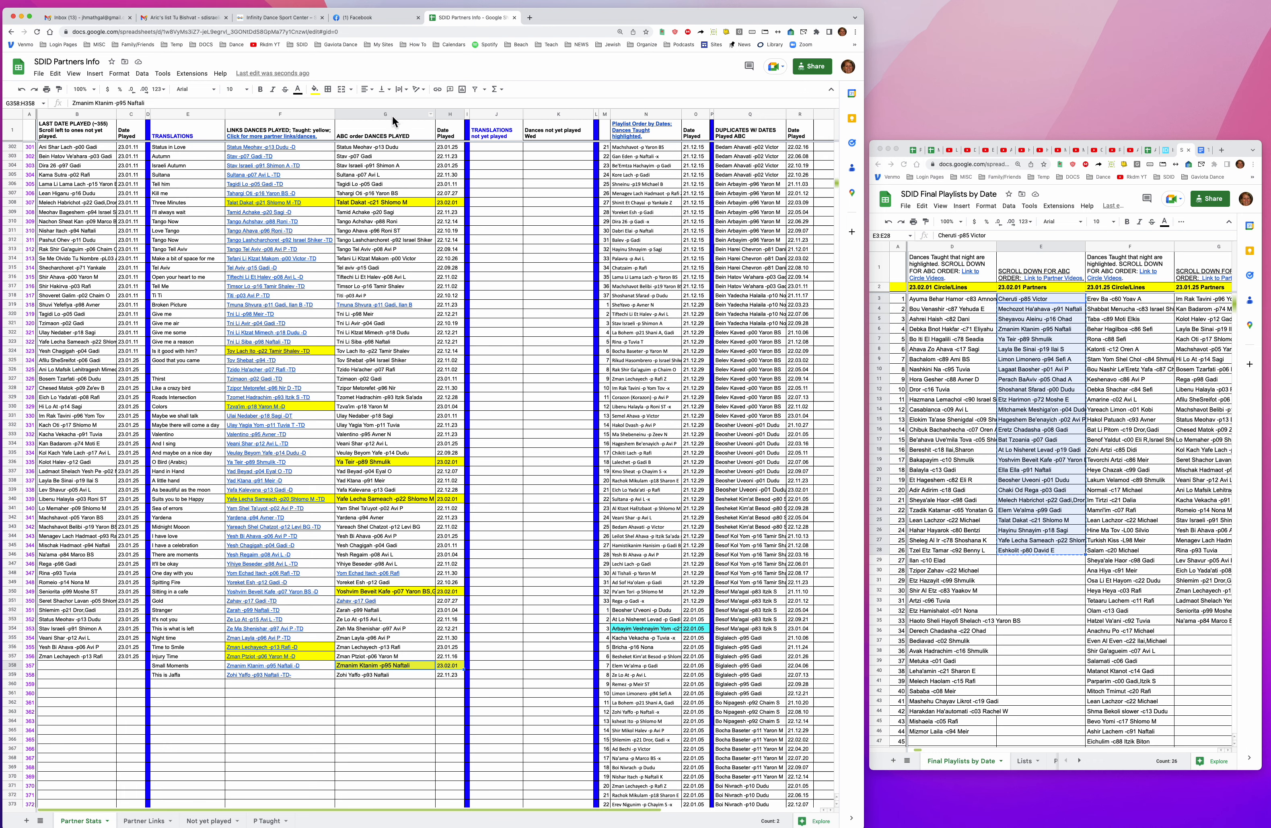
Set the fill color of the whole ABC order dances-played columns G and H to white
drag(392, 115, 449, 120)
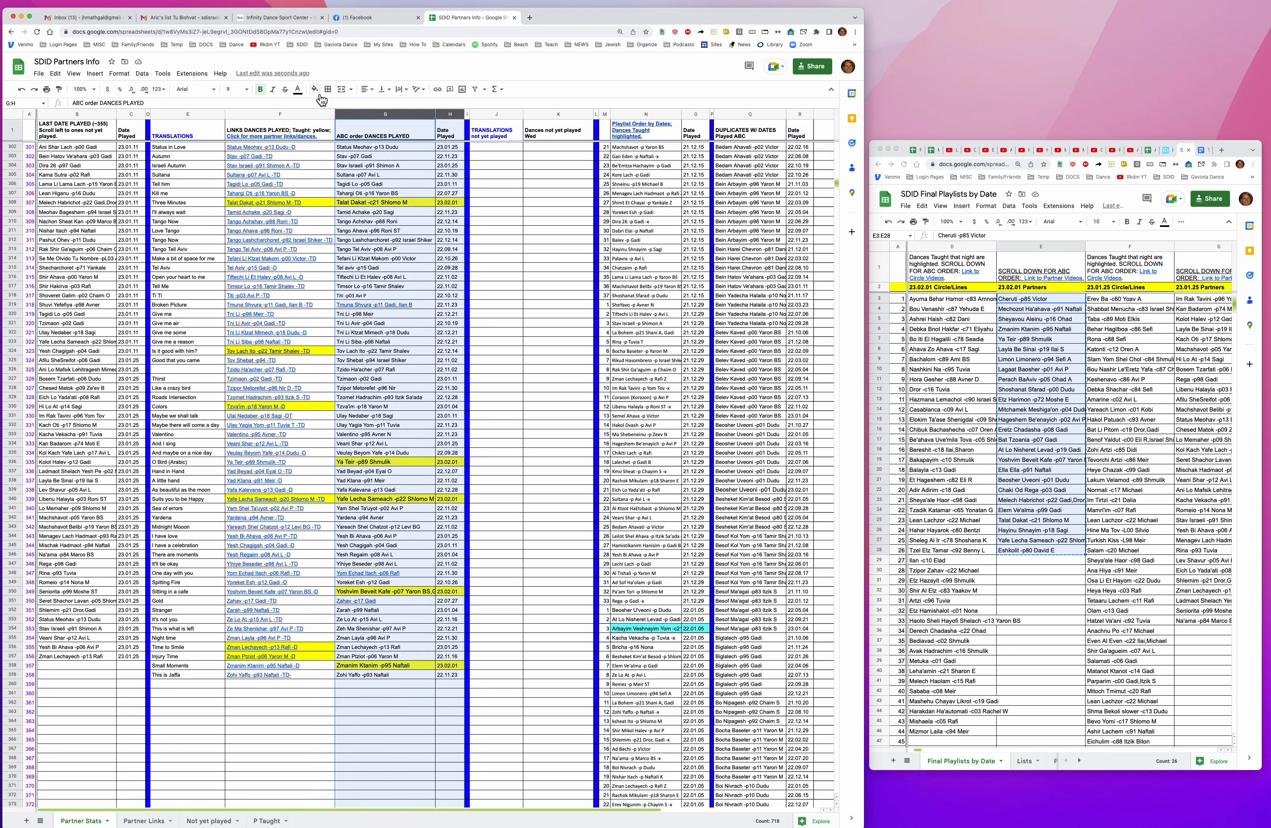
click(315, 89)
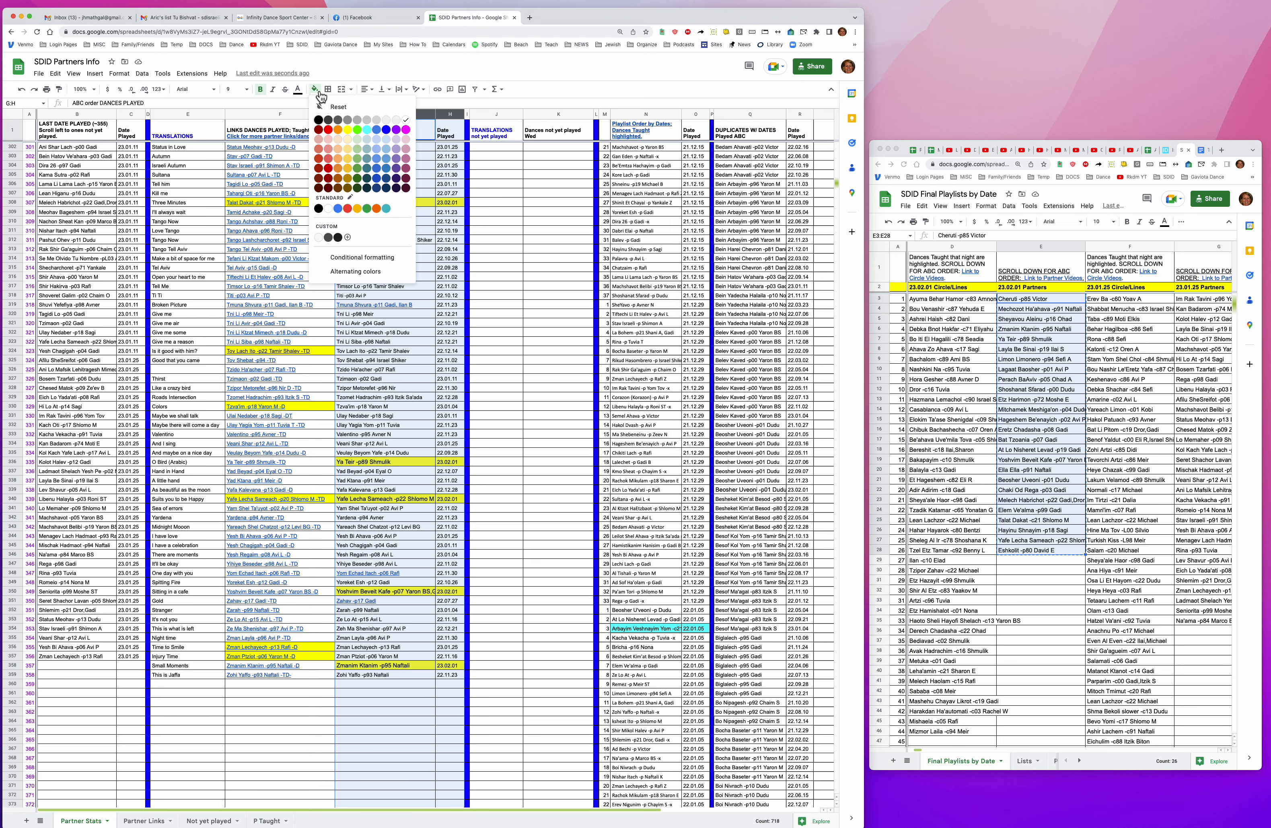
click(409, 122)
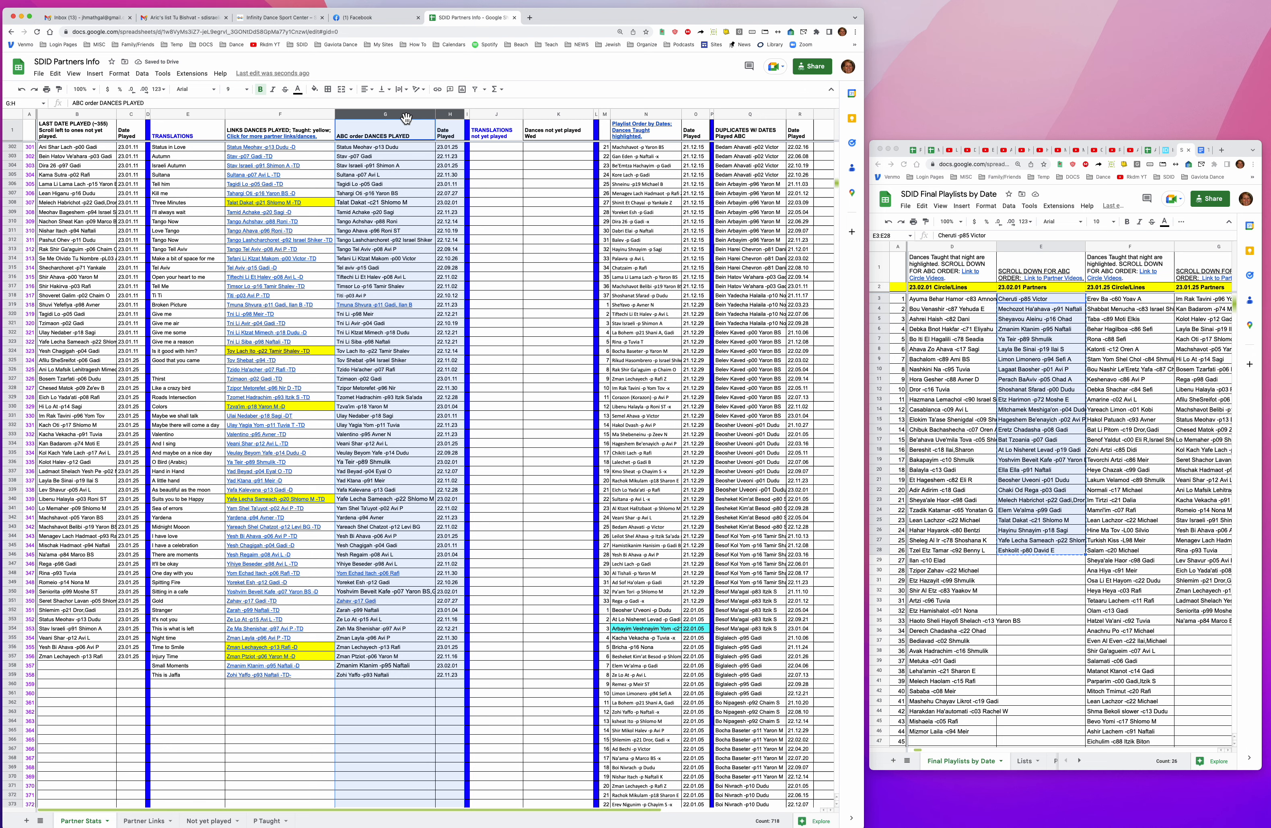
Copy columns G and H and paste them over the last-date-played list starting at cell B2
key(super+c)
drag(835, 185, 846, 125)
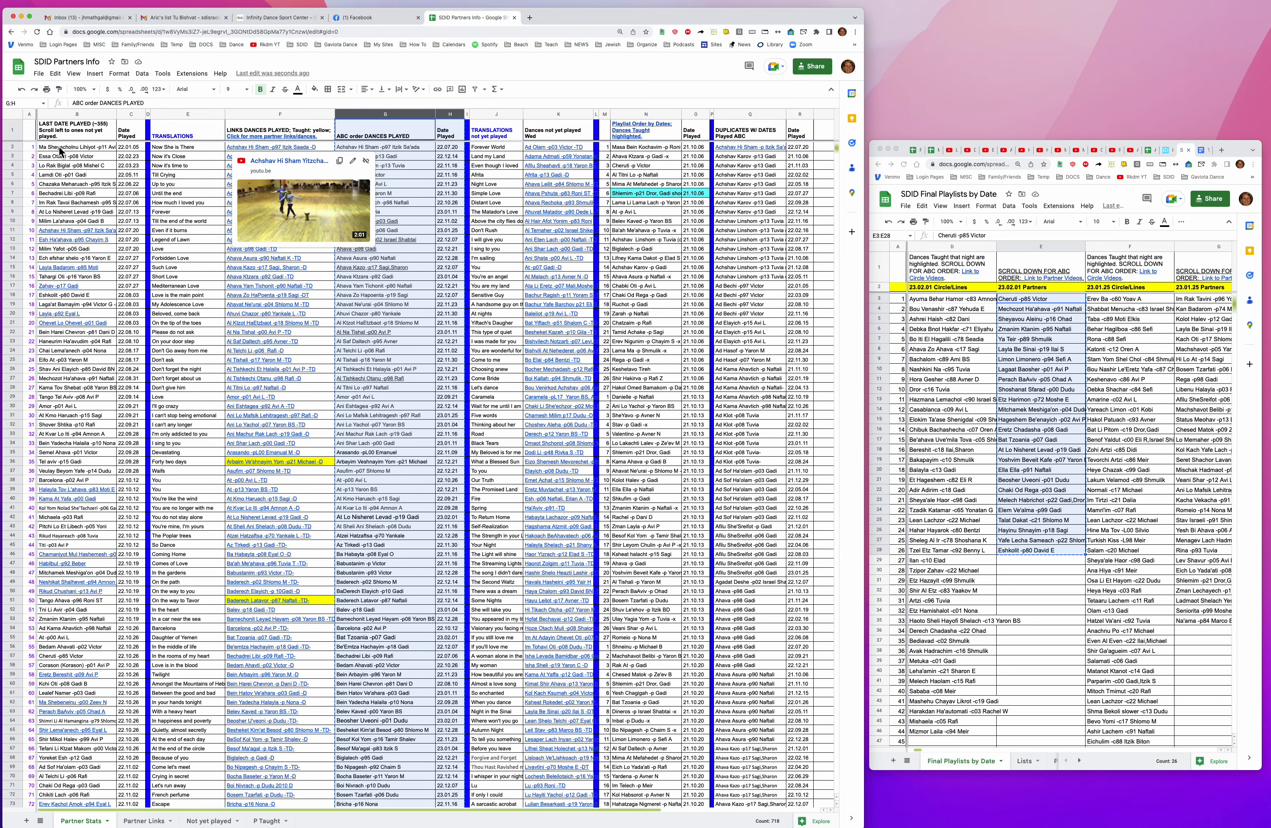
mouse_move(62, 154)
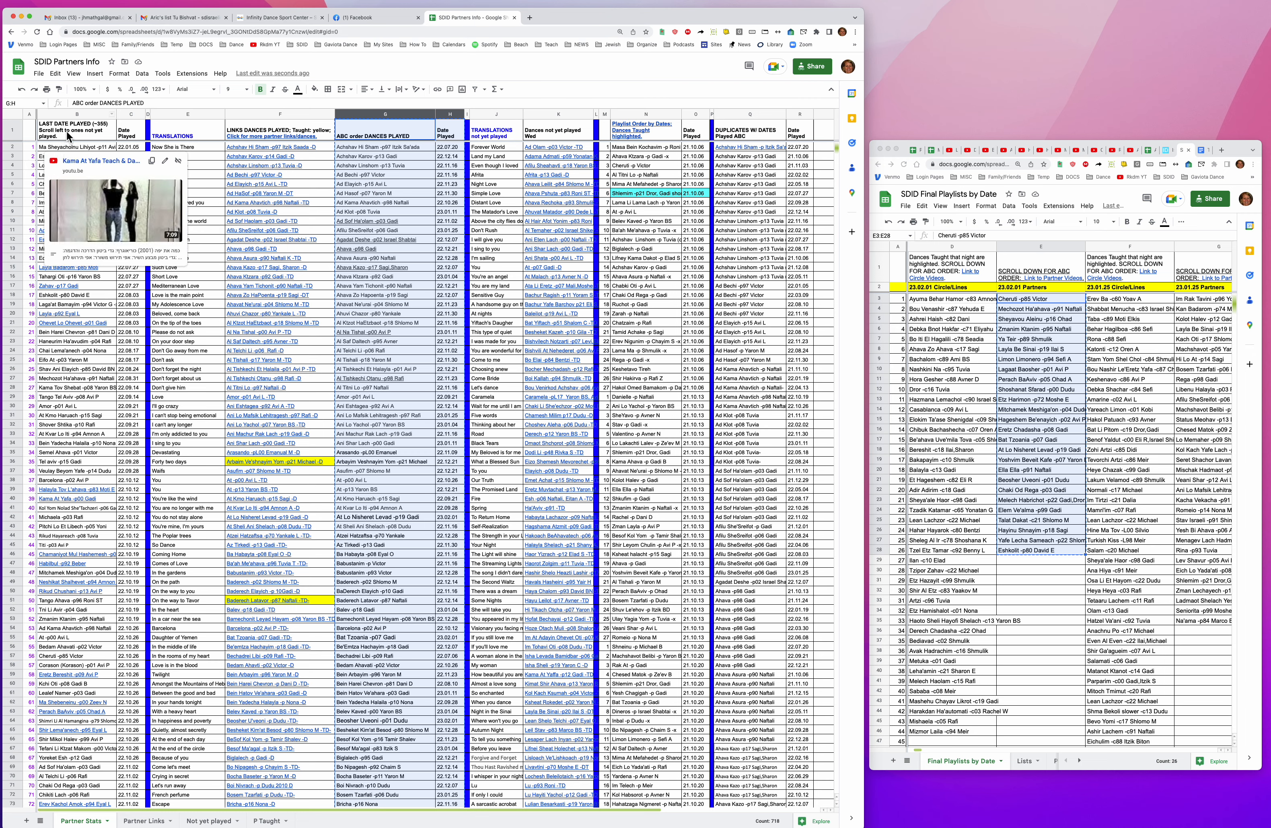
click(62, 151)
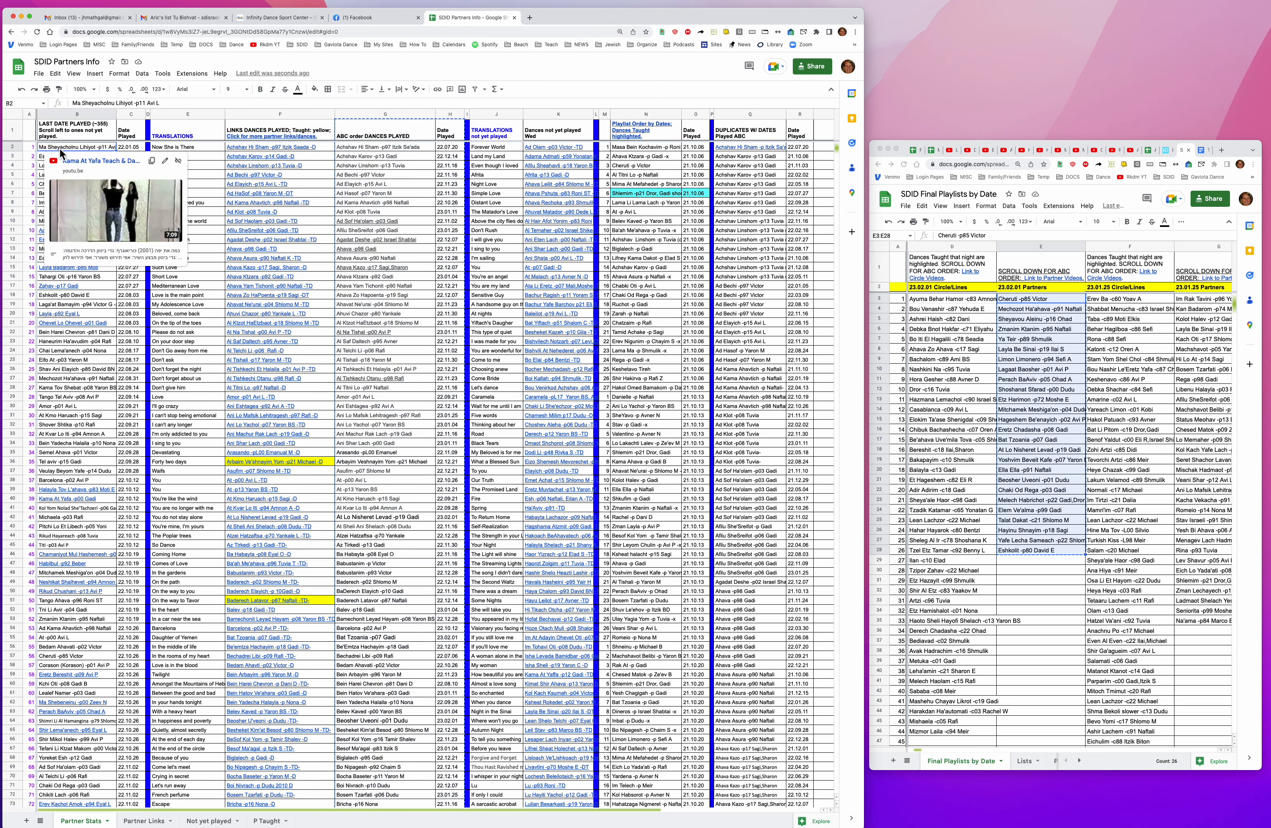
key(cmd+v)
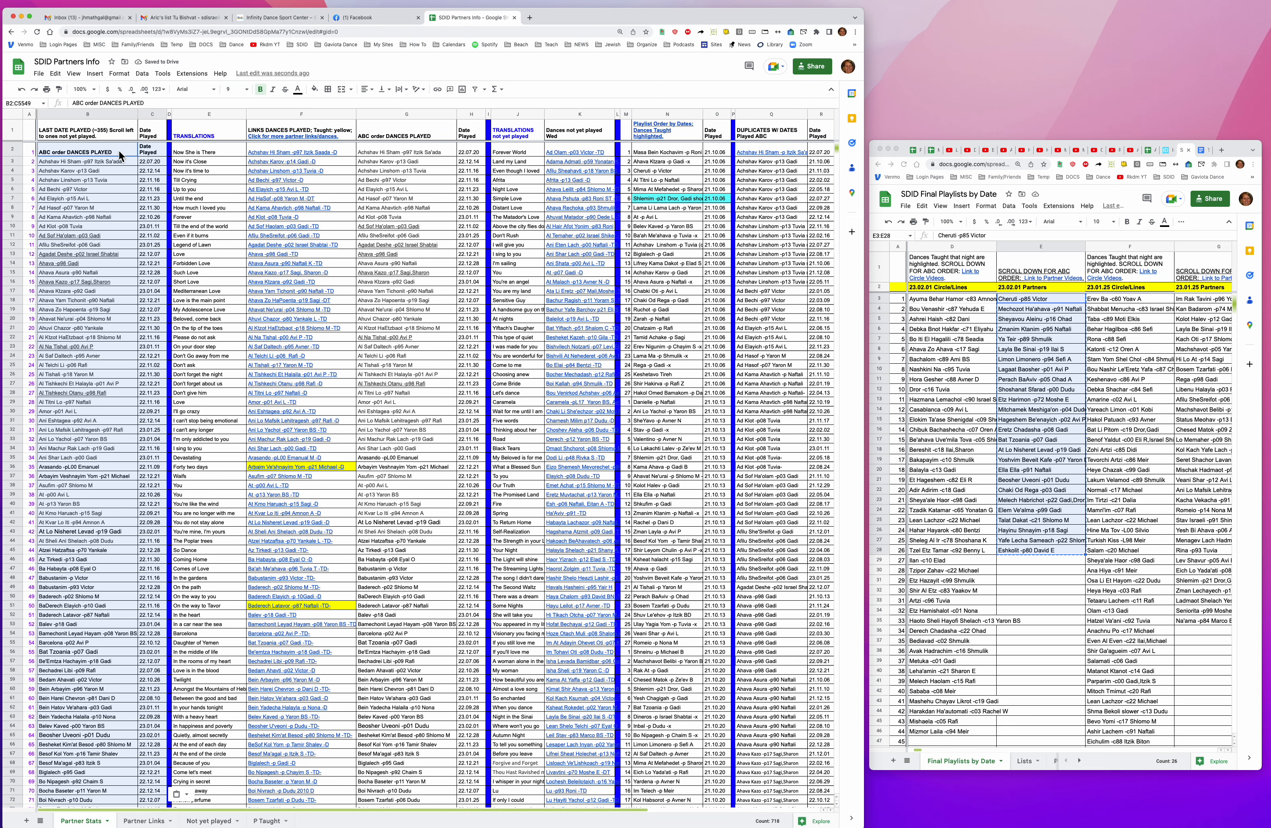
Delete the pasted duplicate header cells B2:C2, shifting the cells below up
drag(118, 149, 158, 152)
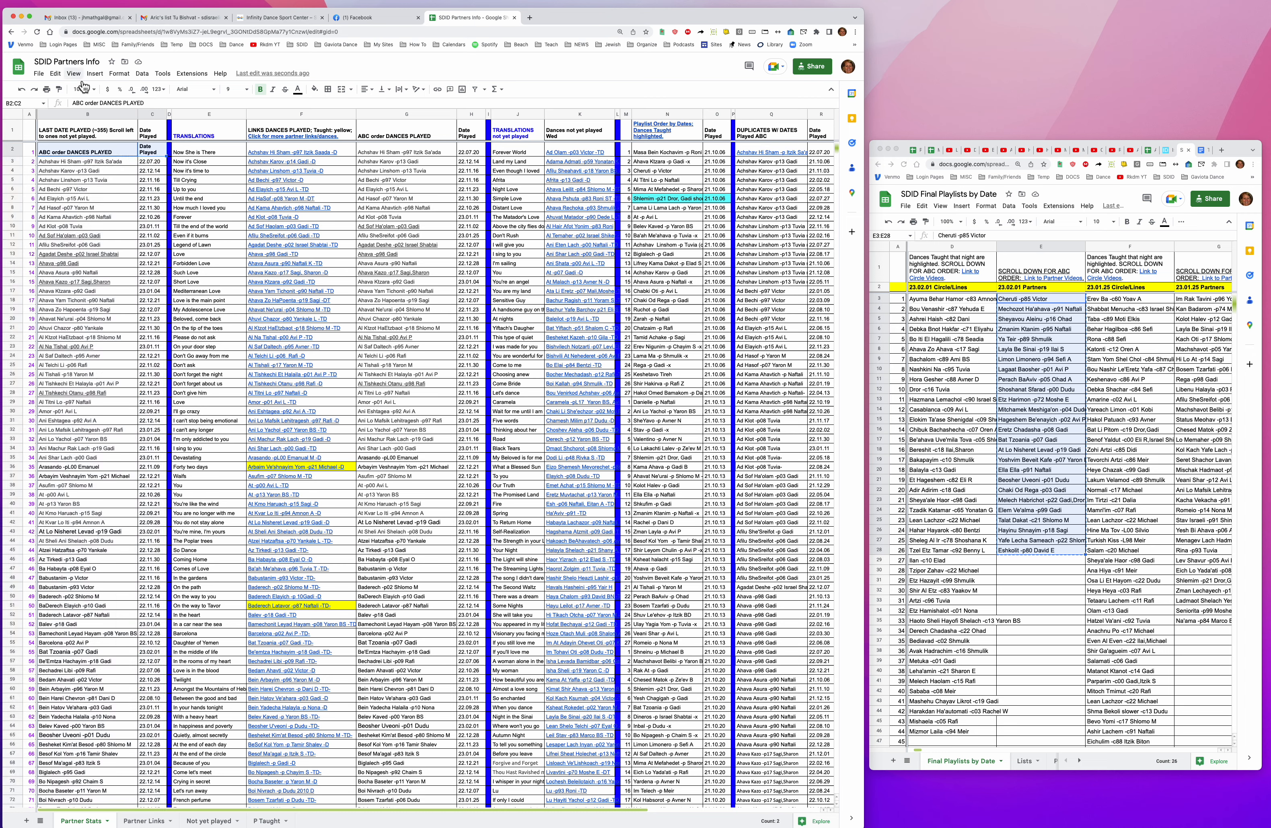
click(60, 78)
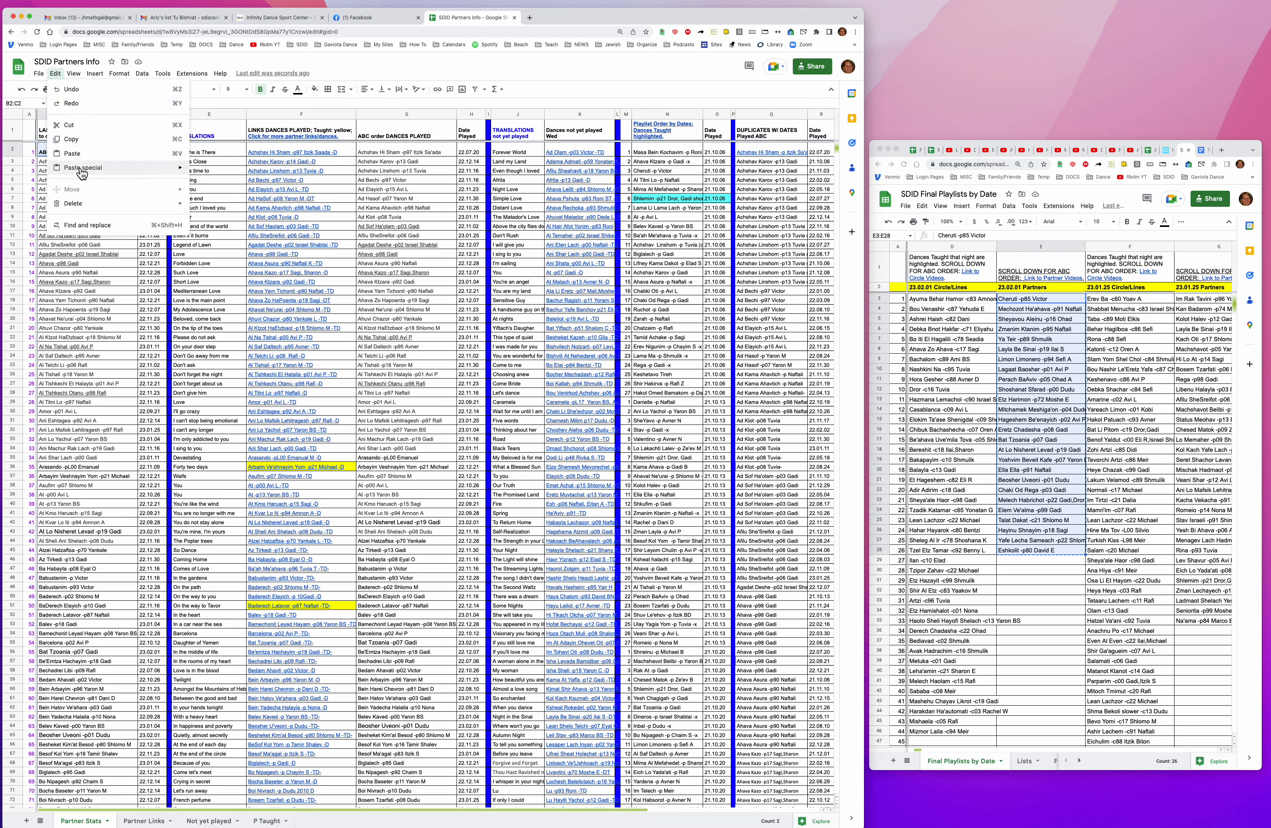
mouse_move(164, 207)
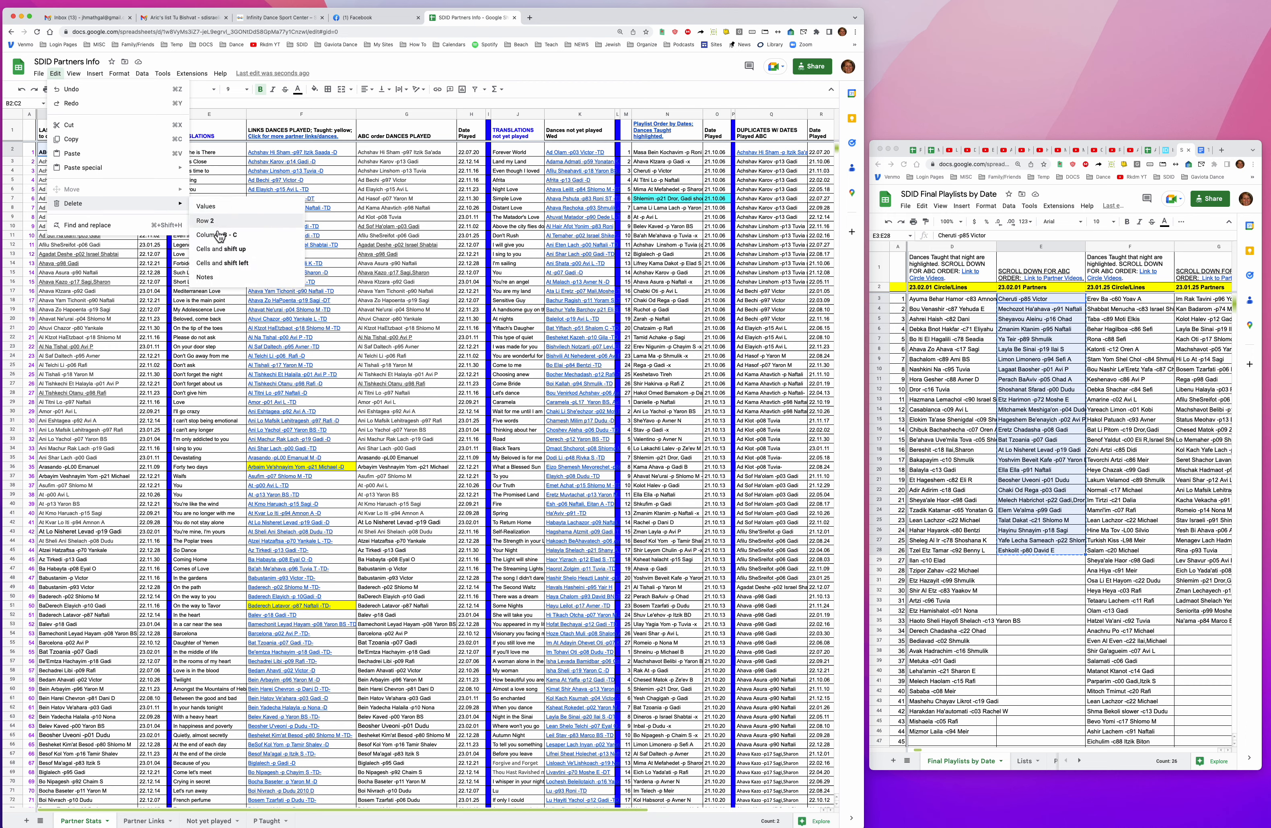
click(265, 248)
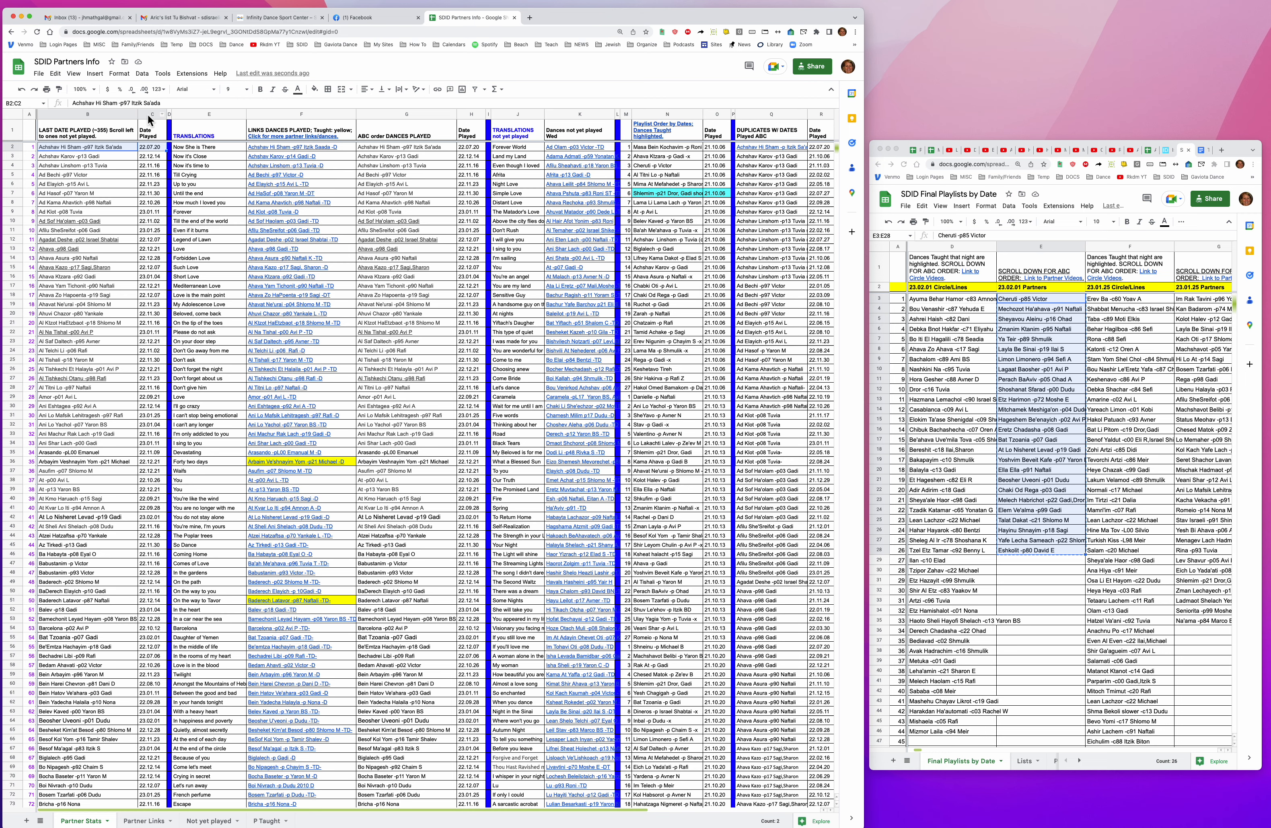
Sort the range in columns B and C by column C from A to Z
drag(149, 116, 134, 114)
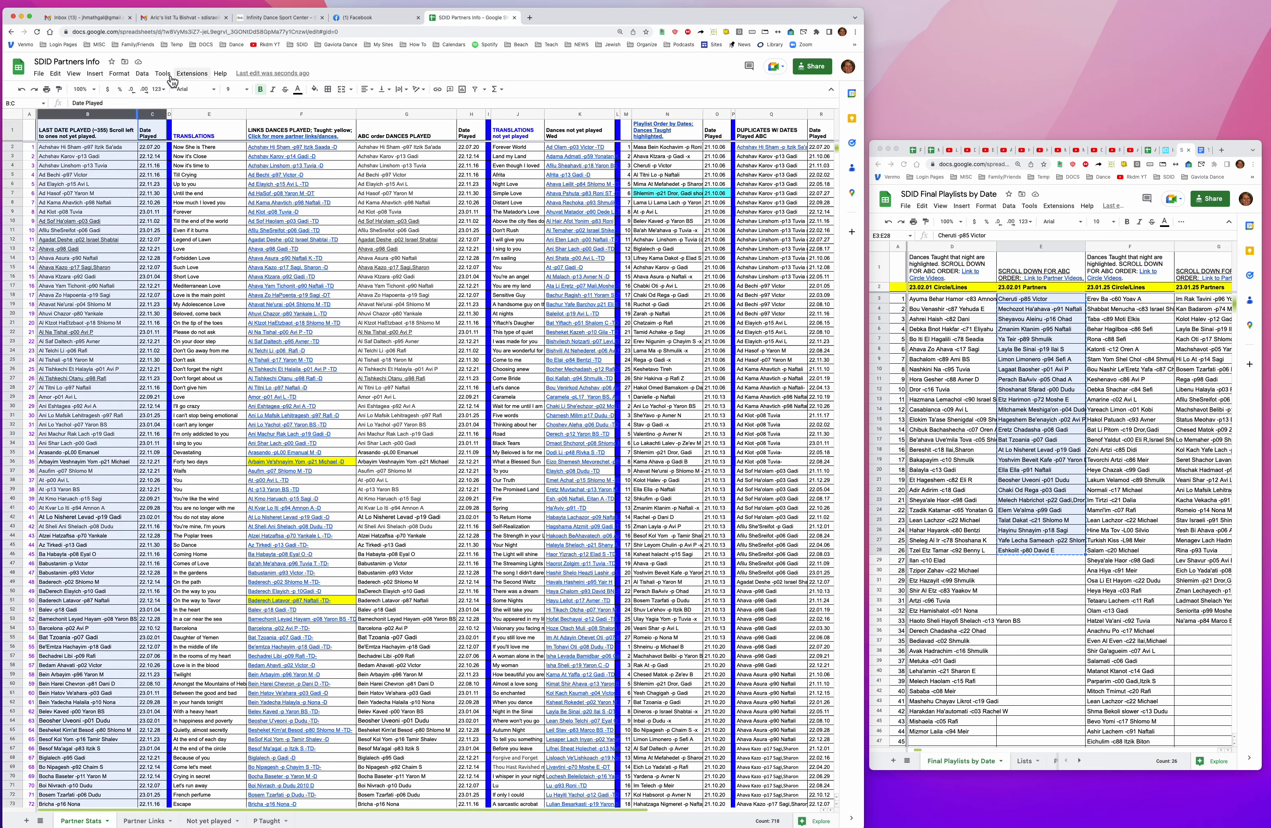
click(150, 77)
mouse_move(159, 110)
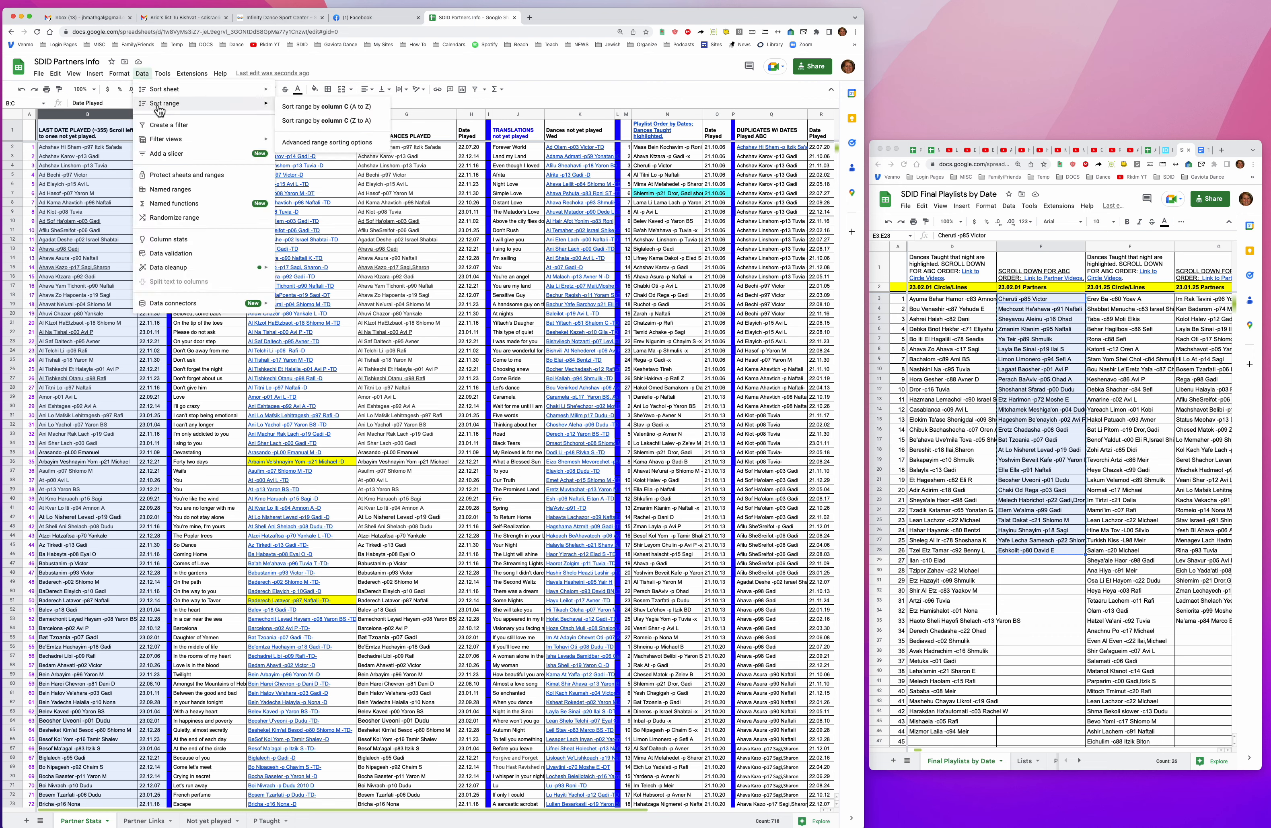
click(309, 112)
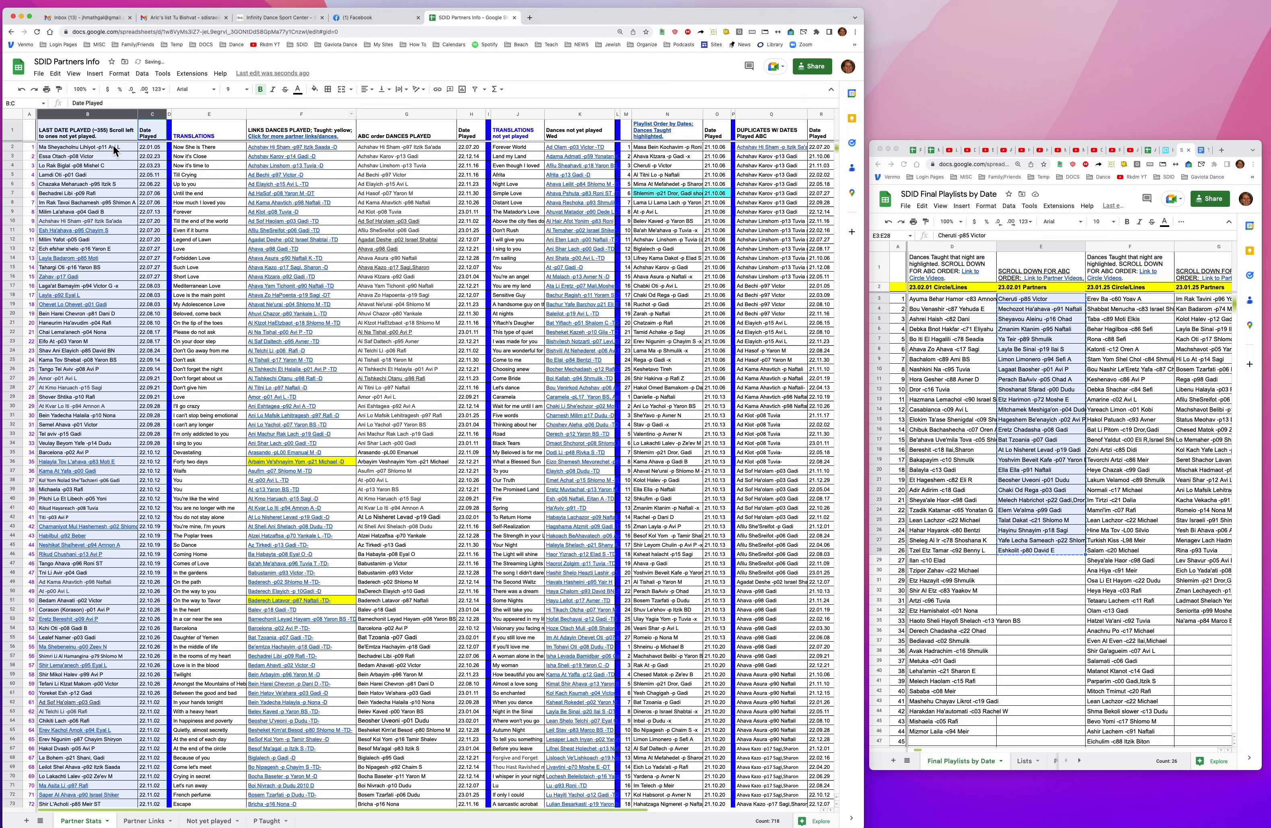
Review the date-sorted last-played list in columns B and C, checking the dances and their dates from the oldest onward
mouse_move(113, 144)
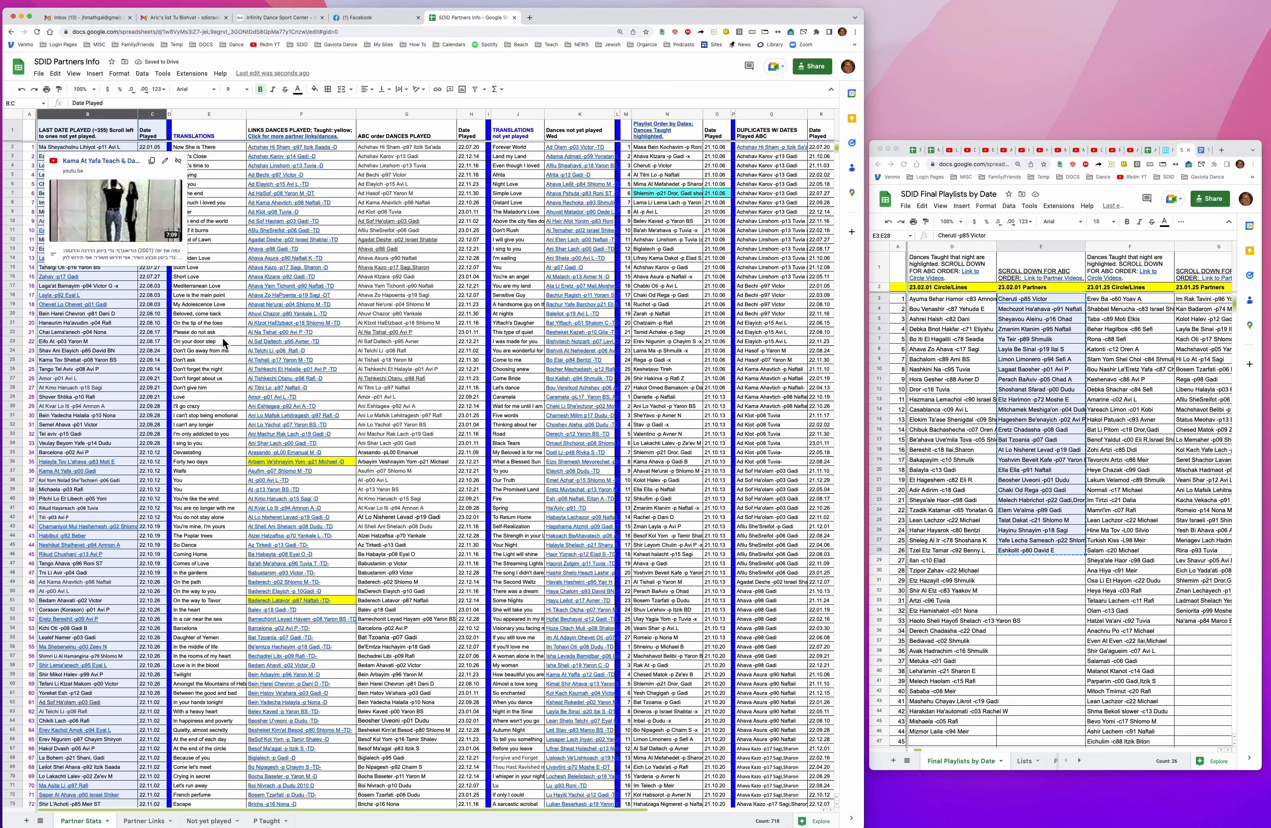
click(111, 377)
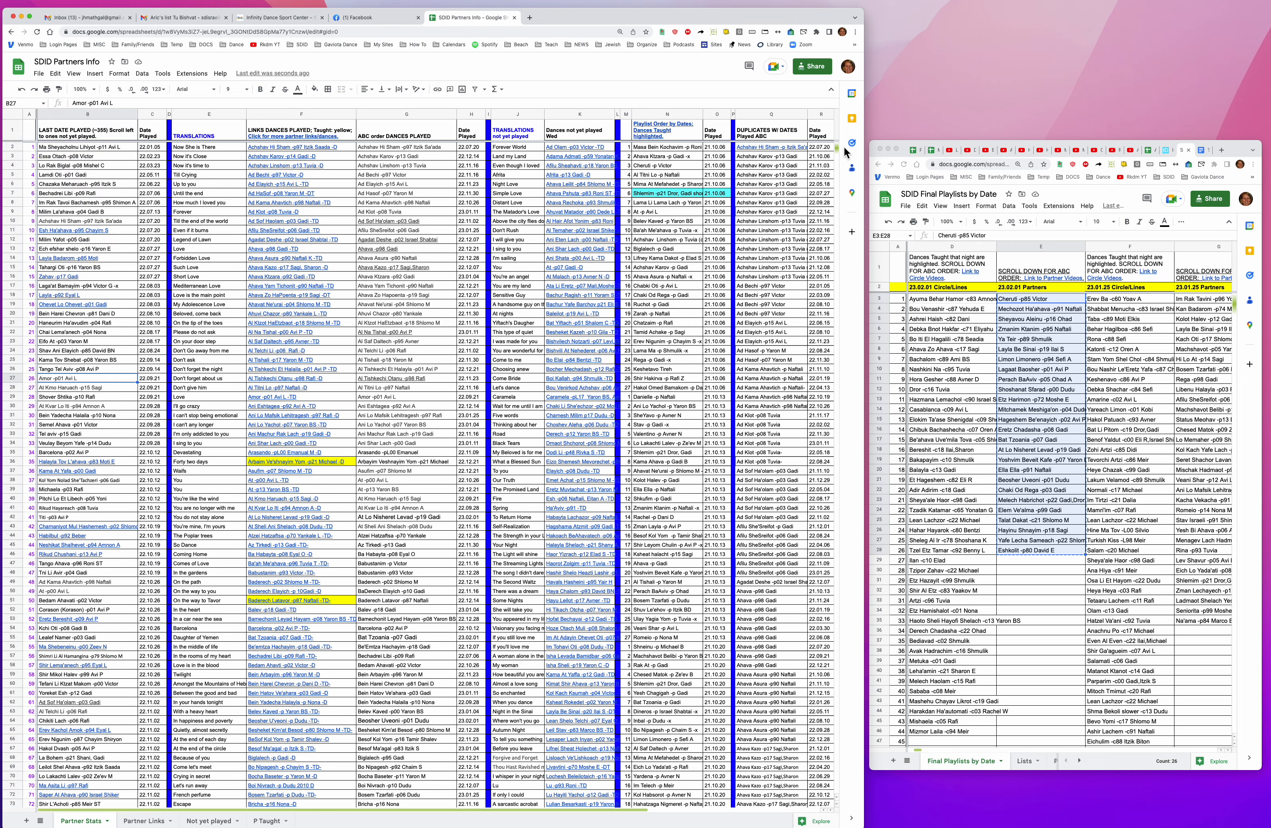
drag(838, 148, 838, 153)
scroll(838, 154, down, 3)
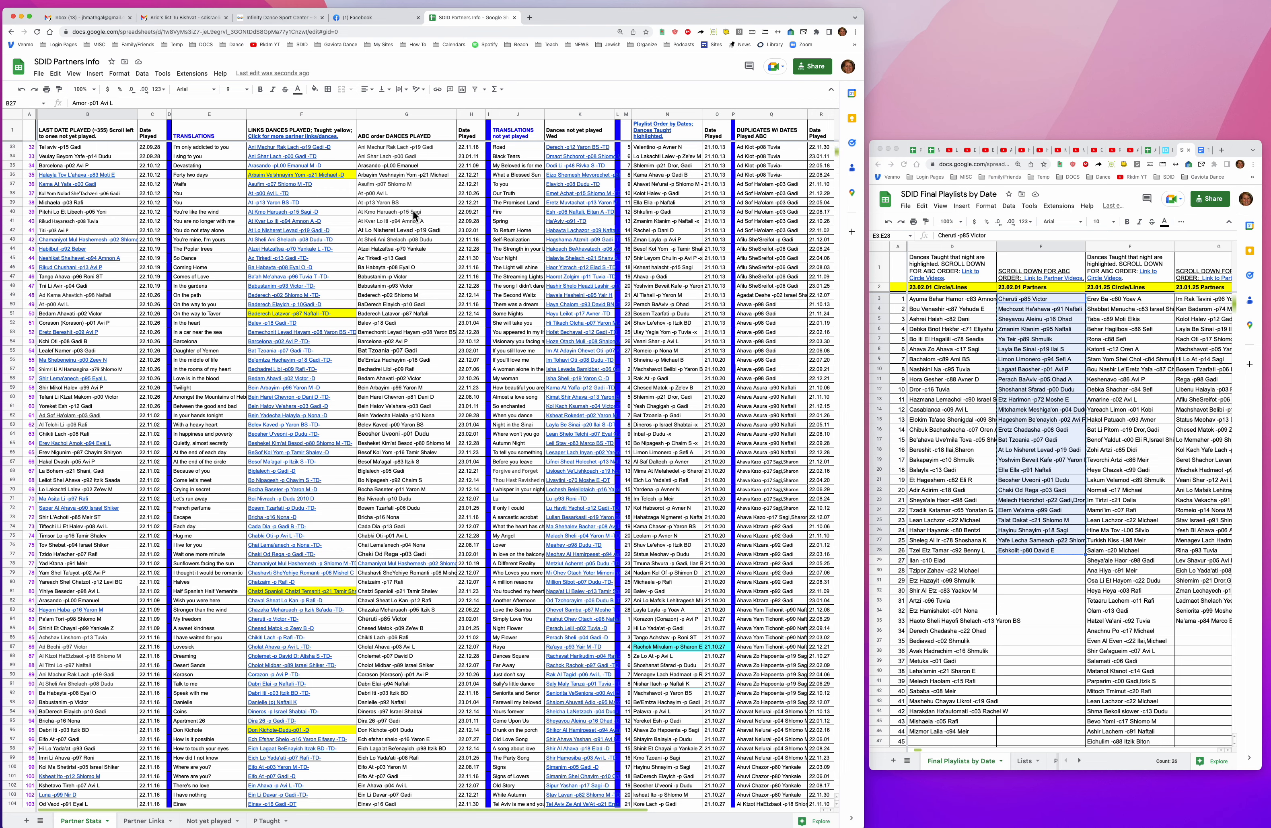
scroll(157, 236, up, 10)
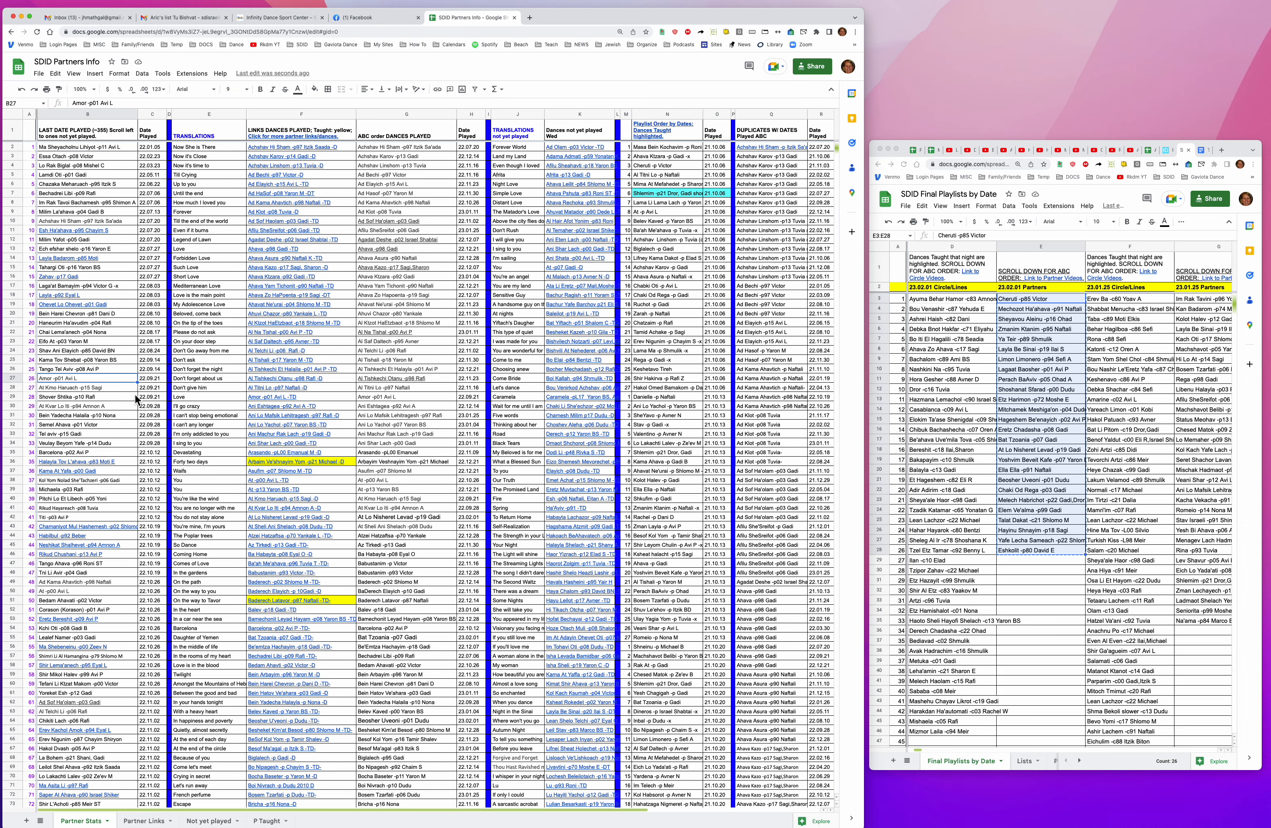
scroll(135, 398, down, 10)
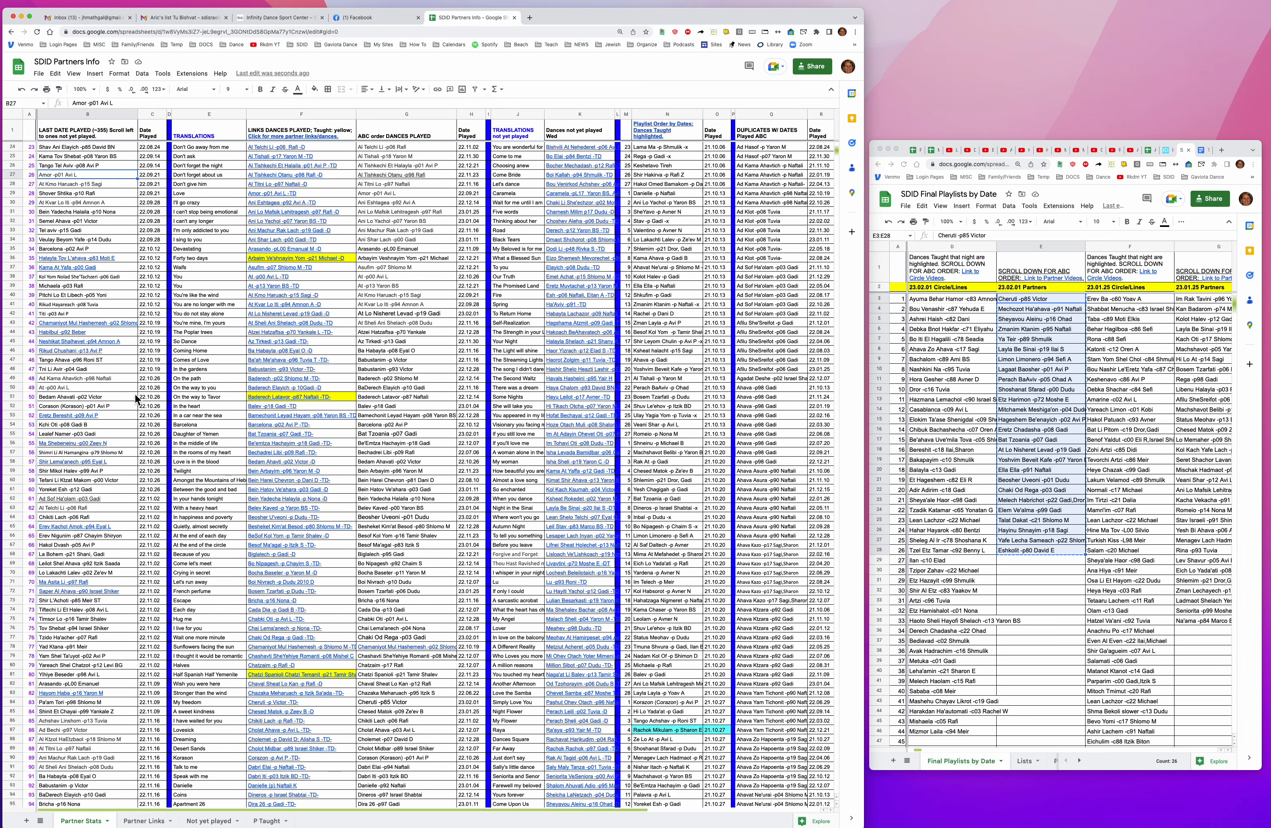
scroll(136, 398, down, 18)
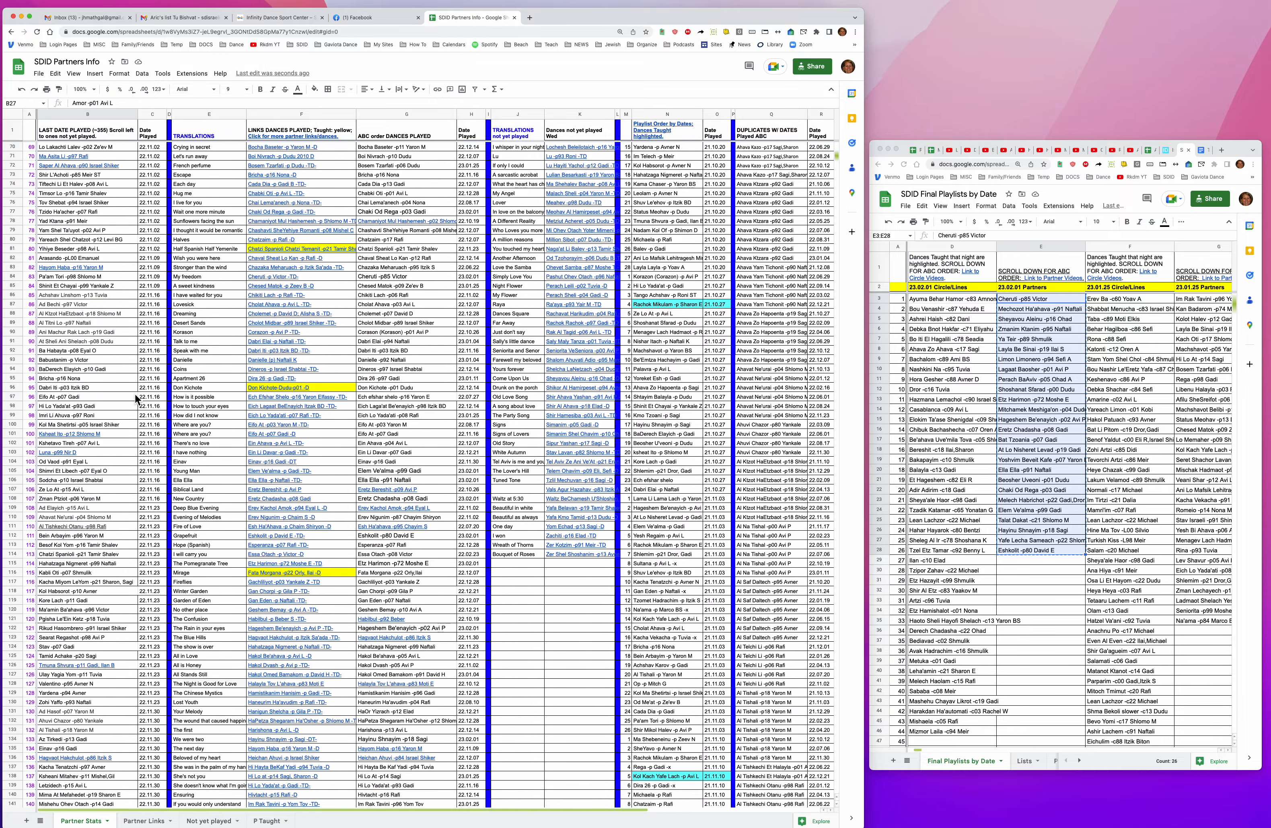
scroll(136, 398, down, 9)
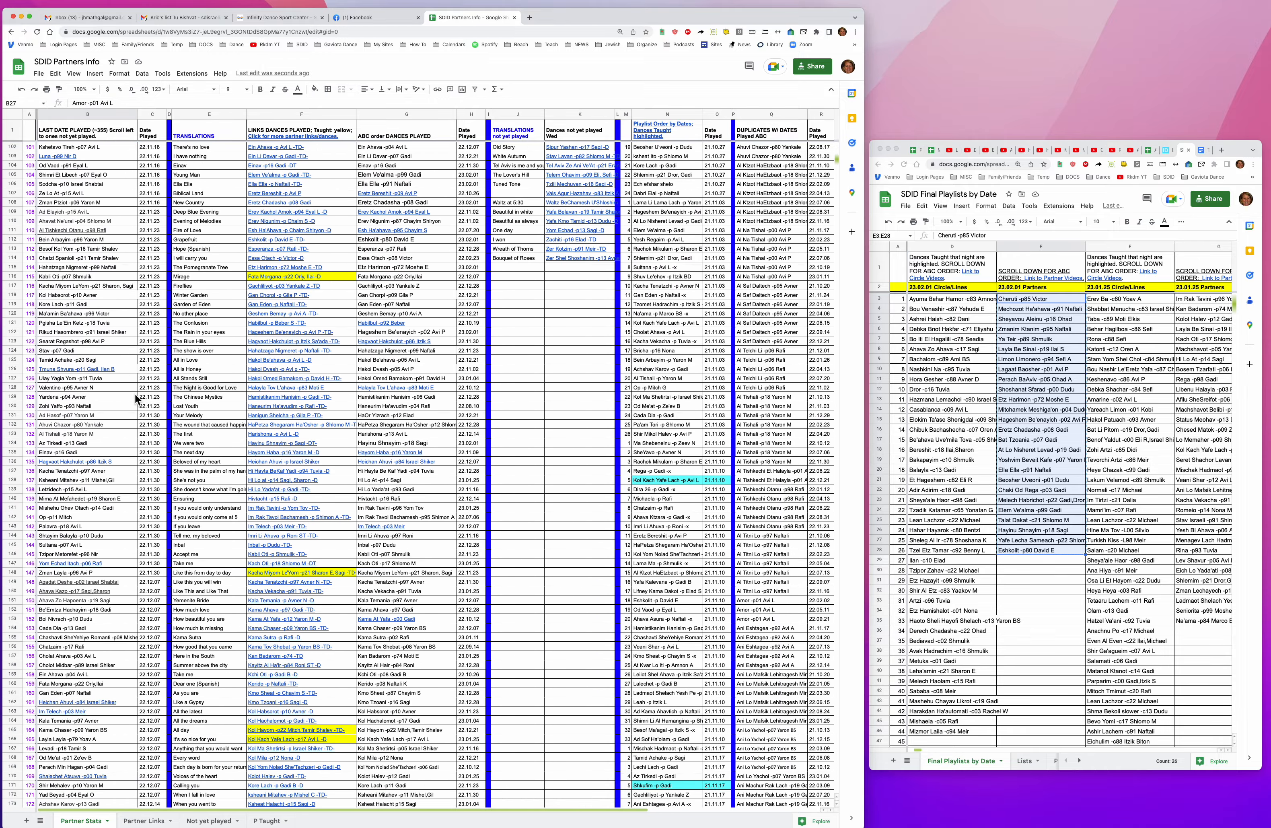
scroll(136, 398, down, 2)
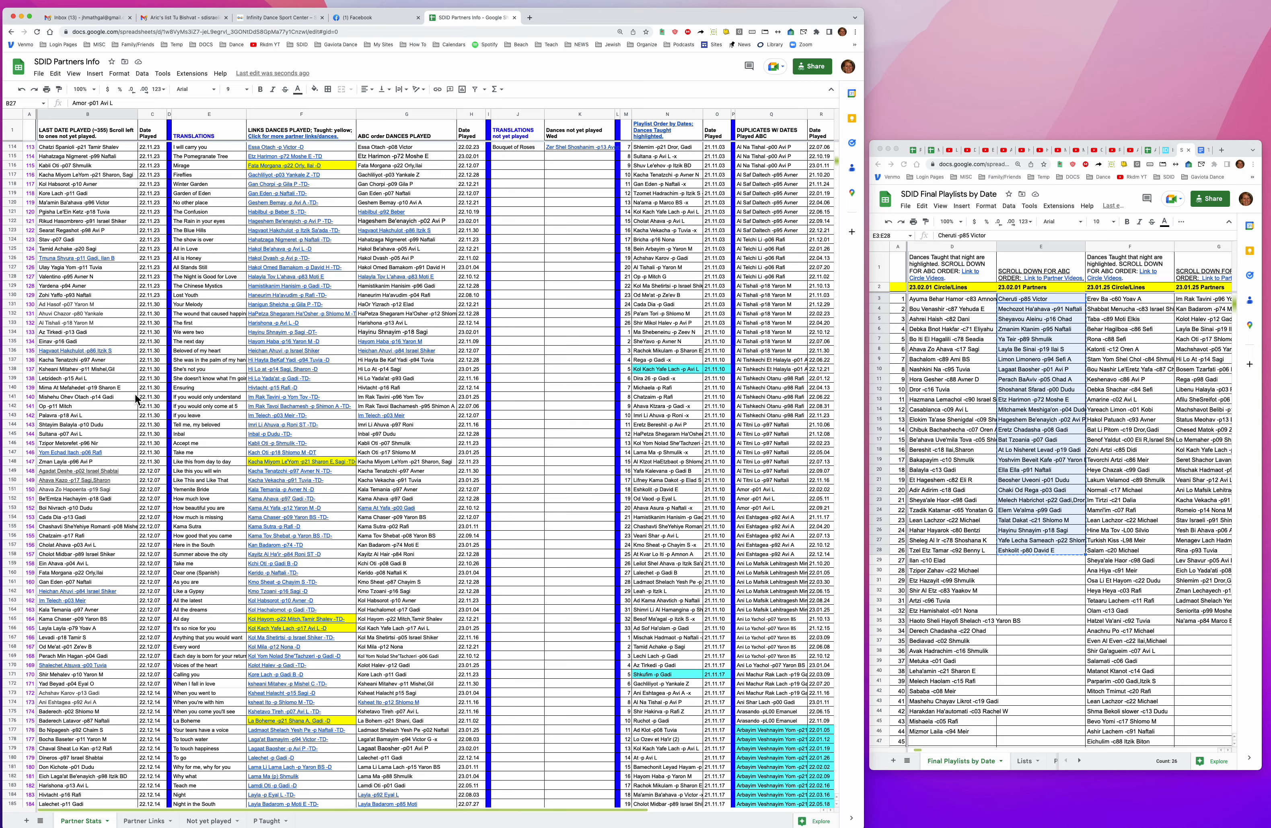
scroll(134, 392, down, 7)
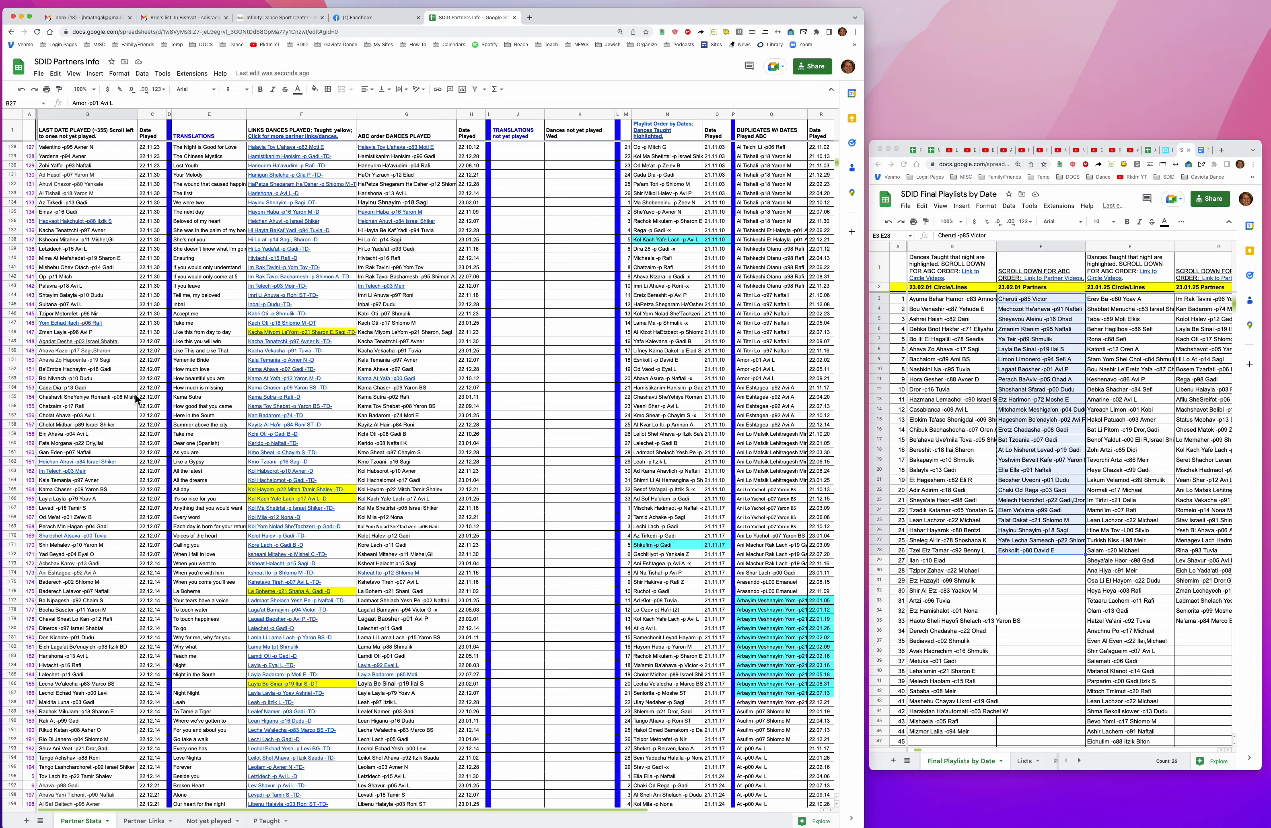
scroll(134, 393, down, 5)
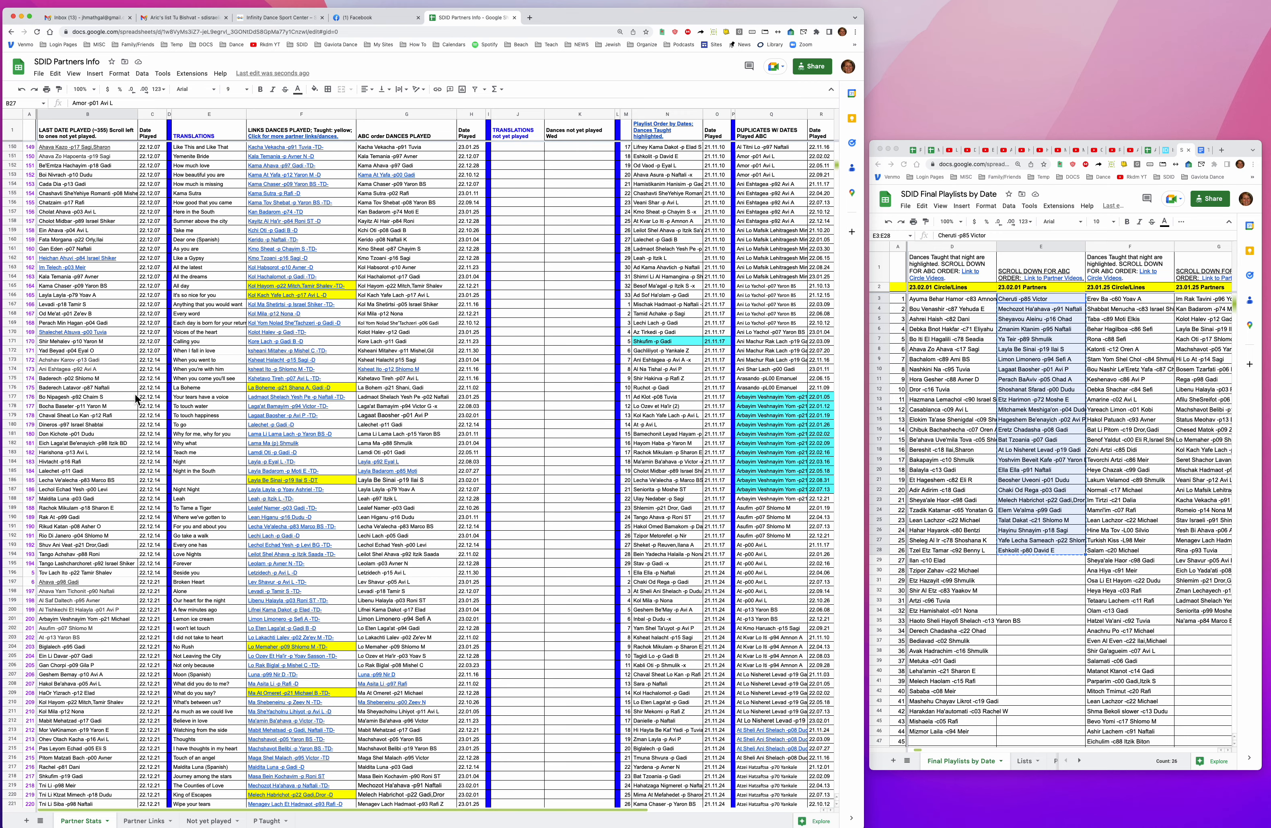
scroll(135, 392, up, 20)
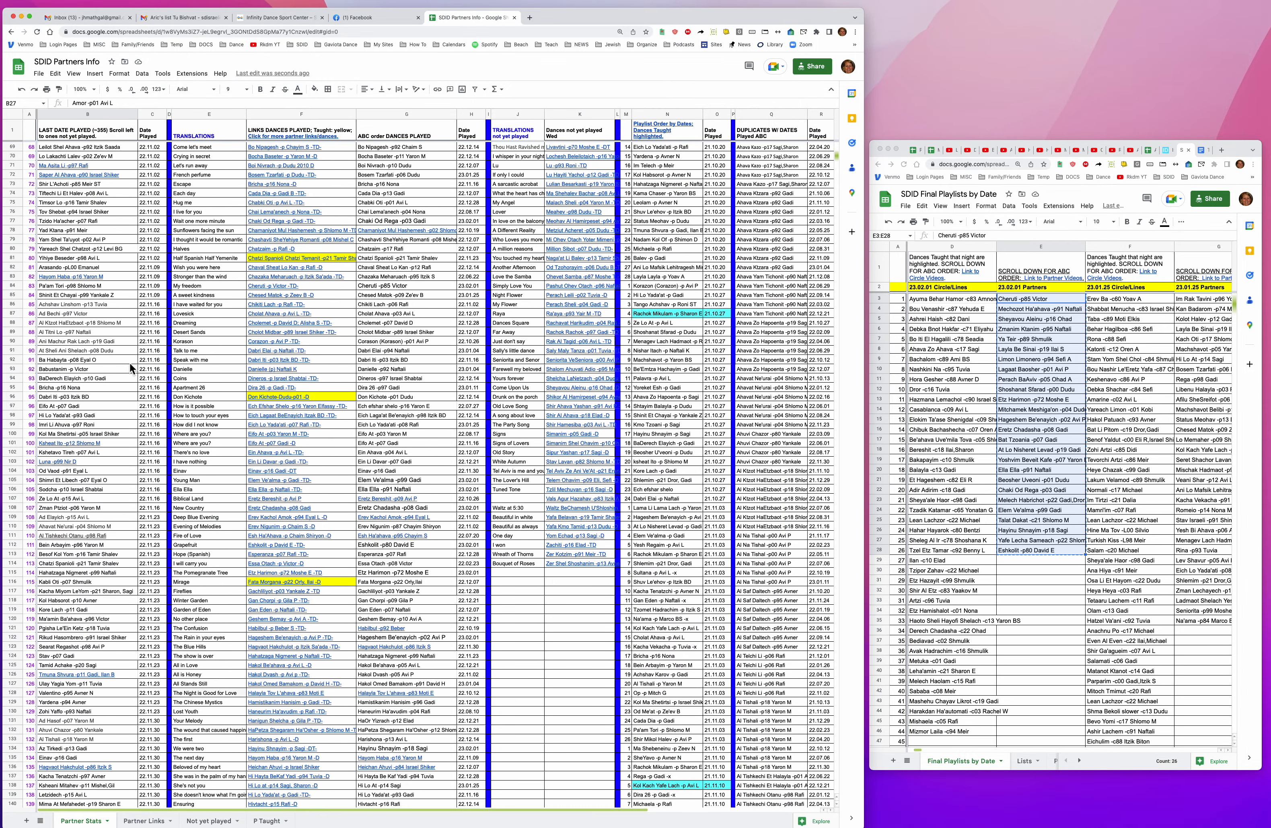